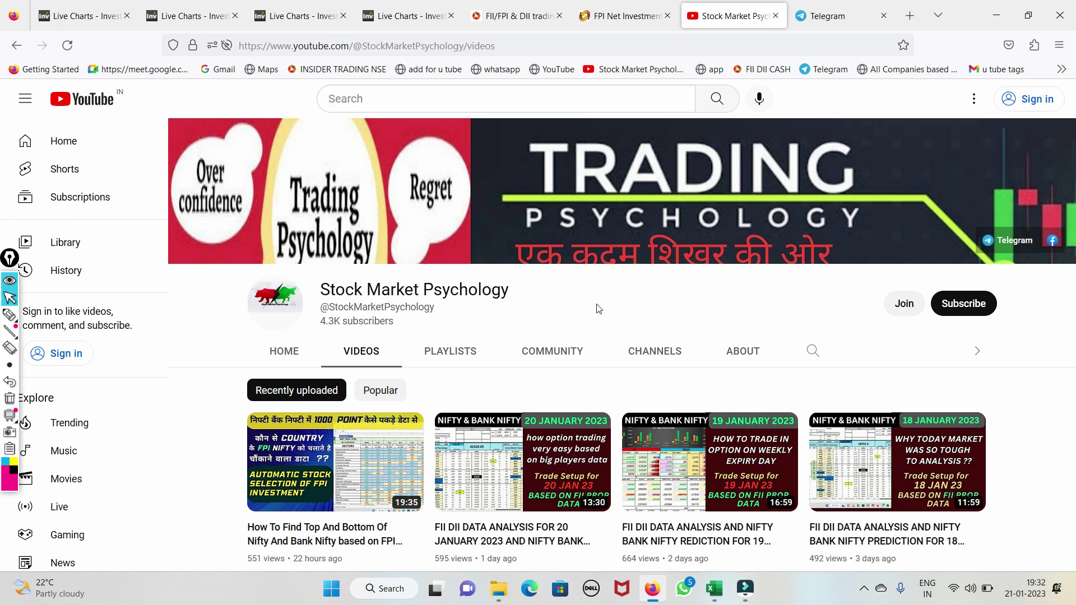
# - With the pink pen, underline and circle the text on the first recently uploaded video's thumbnail
pyautogui.click(9, 315)
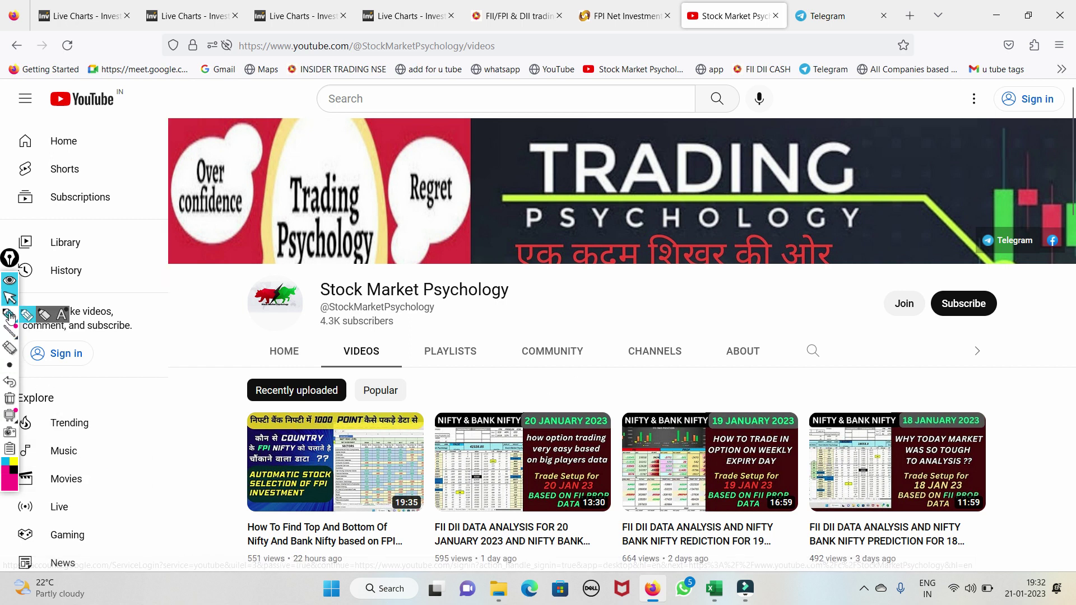
pyautogui.moveTo(287, 433)
pyautogui.mouseDown()
pyautogui.moveTo(262, 432)
pyautogui.moveTo(269, 453)
pyautogui.moveTo(289, 443)
pyautogui.mouseUp()
pyautogui.moveTo(221, 457); pyautogui.dragTo(336, 421)
pyautogui.moveTo(253, 477); pyautogui.dragTo(331, 441)
pyautogui.moveTo(227, 509); pyautogui.dragTo(308, 493)
pyautogui.moveTo(355, 425)
pyautogui.mouseDown()
pyautogui.moveTo(260, 431)
pyautogui.moveTo(306, 426)
pyautogui.mouseUp()
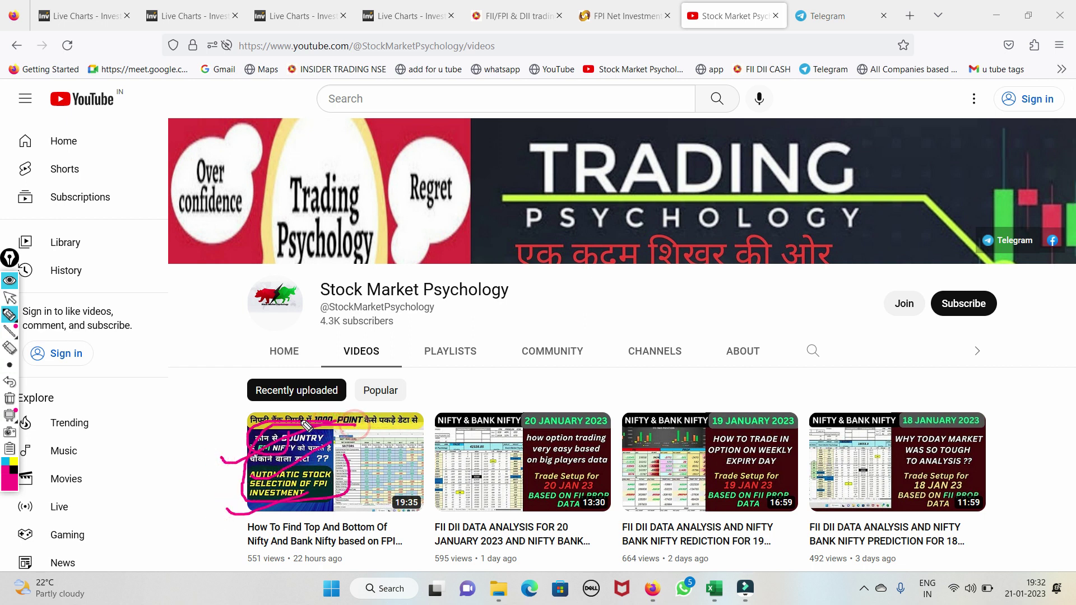
# - Clear the pen marks, tick the first video's thumbnail and circle its title below
pyautogui.click(10, 398)
pyautogui.moveTo(279, 468); pyautogui.dragTo(348, 420)
pyautogui.moveTo(260, 496); pyautogui.dragTo(342, 461)
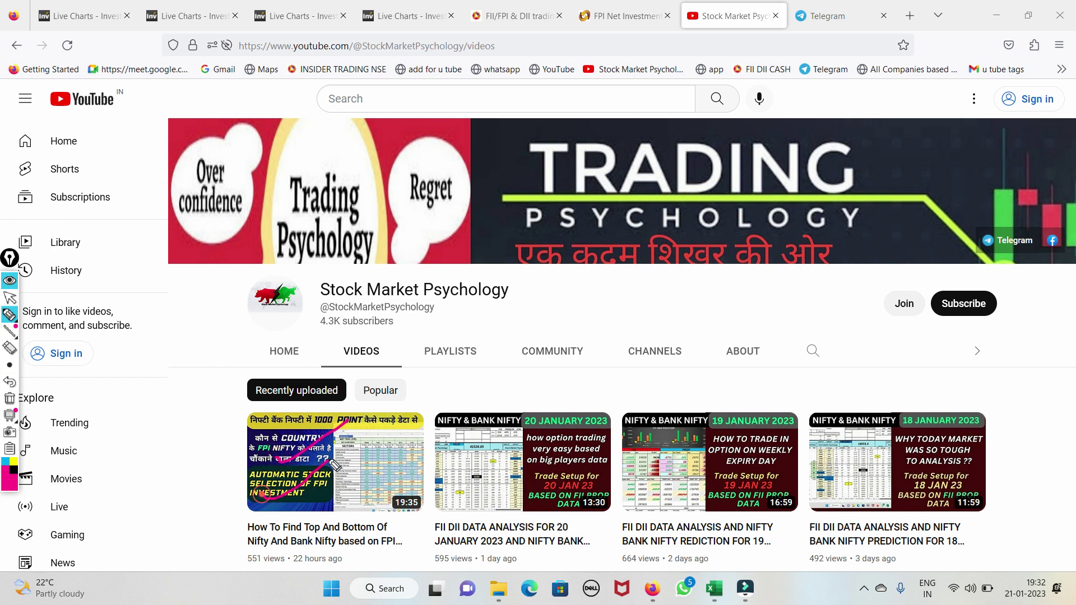
pyautogui.moveTo(213, 513)
pyautogui.mouseDown()
pyautogui.moveTo(412, 527)
pyautogui.moveTo(364, 569)
pyautogui.moveTo(235, 555)
pyautogui.moveTo(359, 501)
pyautogui.mouseUp()
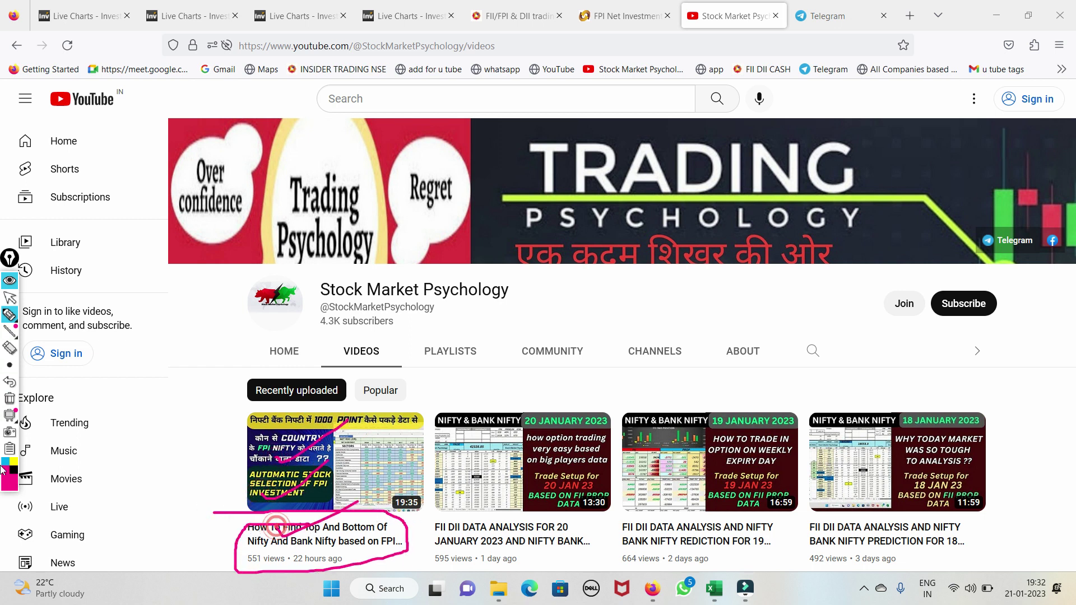
# - Clear the pen marks, return to the normal pointer and switch to the Excel workbook's MASTER SHEET
pyautogui.click(9, 398)
pyautogui.click(10, 298)
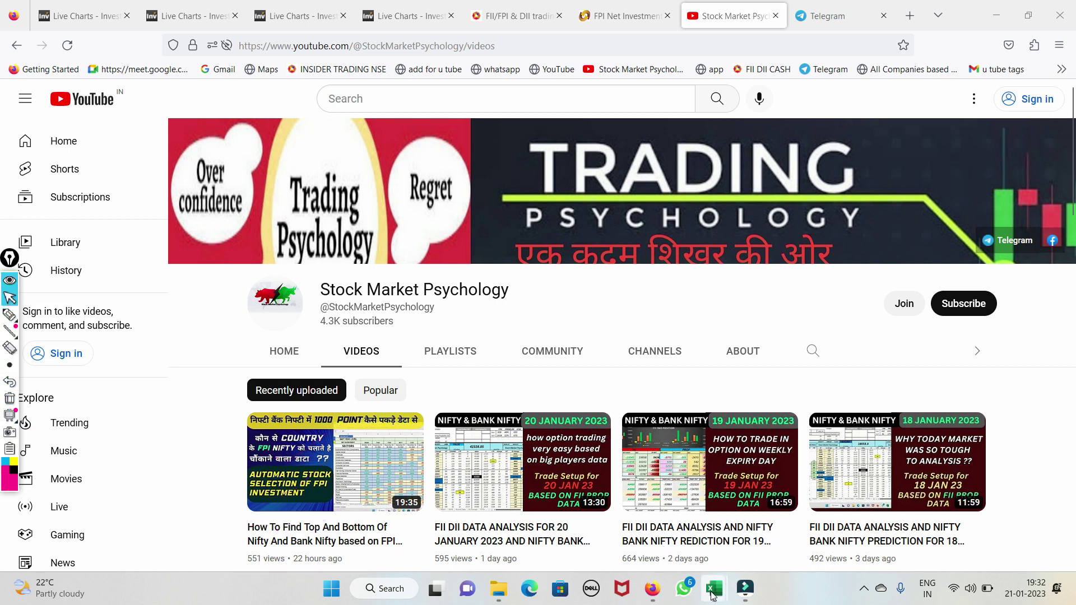
pyautogui.moveTo(712, 595)
pyautogui.click(626, 502)
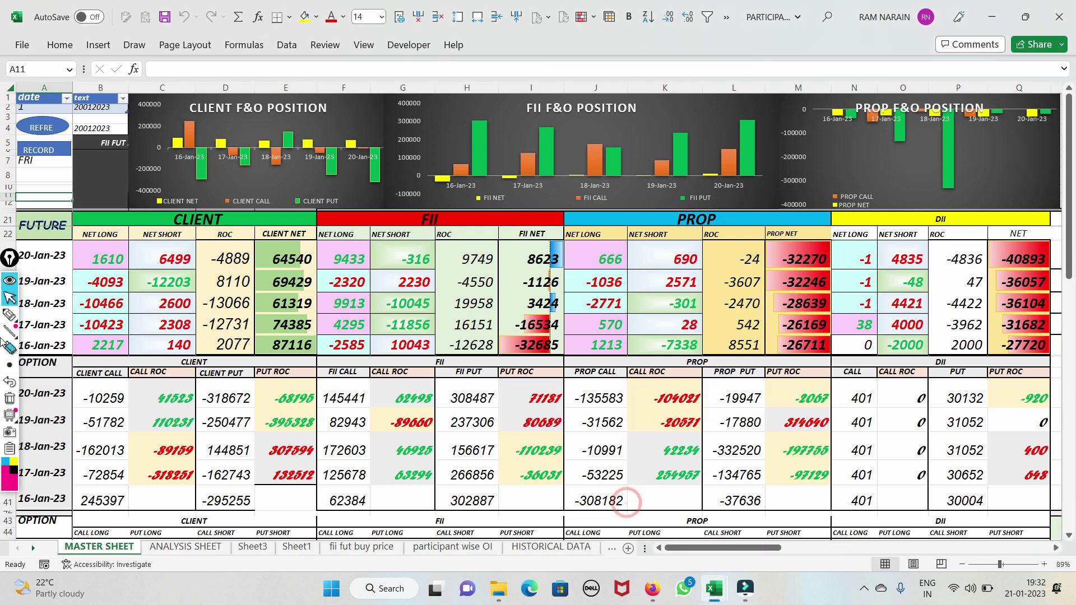
# - Move the annotation toolbar clear of the row labels, circle the CLIENT heading and draw a line through the 20-Jan-23 futures date
pyautogui.moveTo(10, 258); pyautogui.dragTo(4, 328)
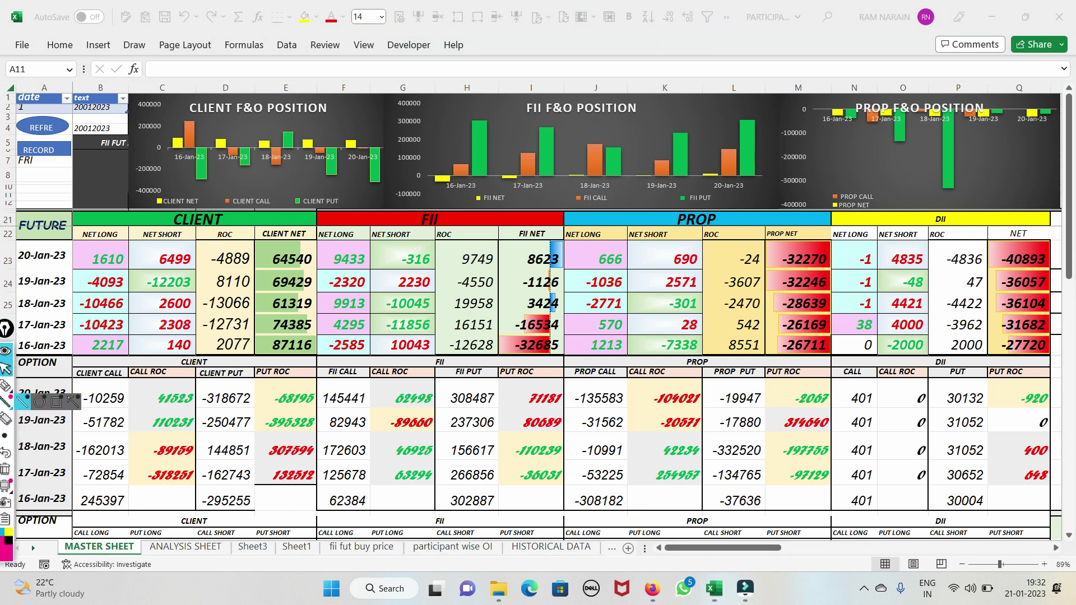
pyautogui.click(5, 385)
pyautogui.moveTo(247, 221)
pyautogui.mouseDown()
pyautogui.moveTo(179, 212)
pyautogui.moveTo(202, 236)
pyautogui.moveTo(244, 212)
pyautogui.mouseUp()
pyautogui.moveTo(6, 256); pyautogui.dragTo(59, 255)
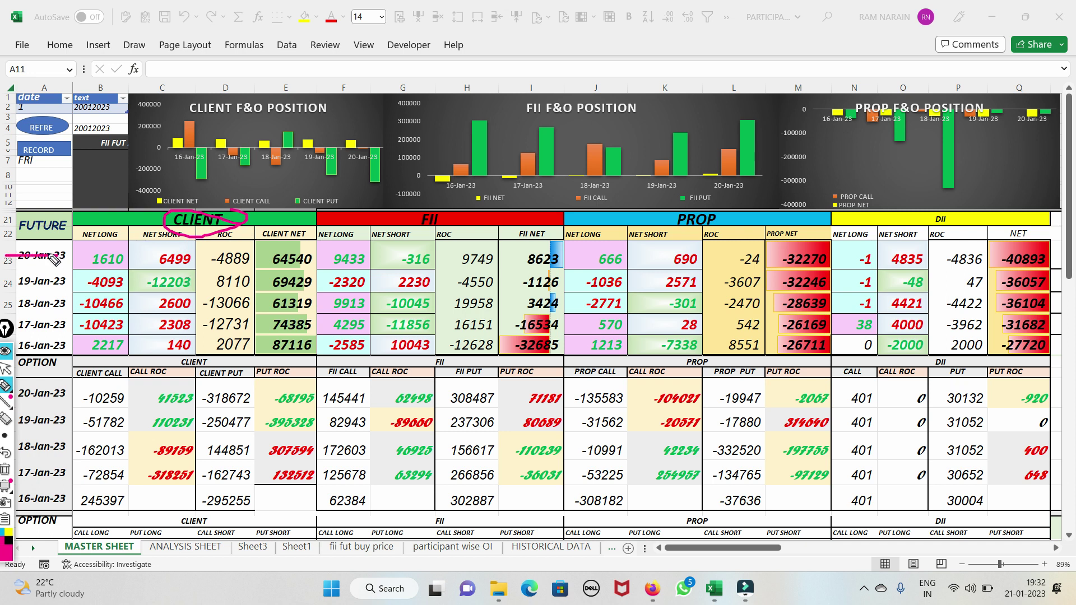
# - Clear the pen marks and circle the client's 20-Jan-23 futures net short, net long and ROC figures
pyautogui.click(5, 469)
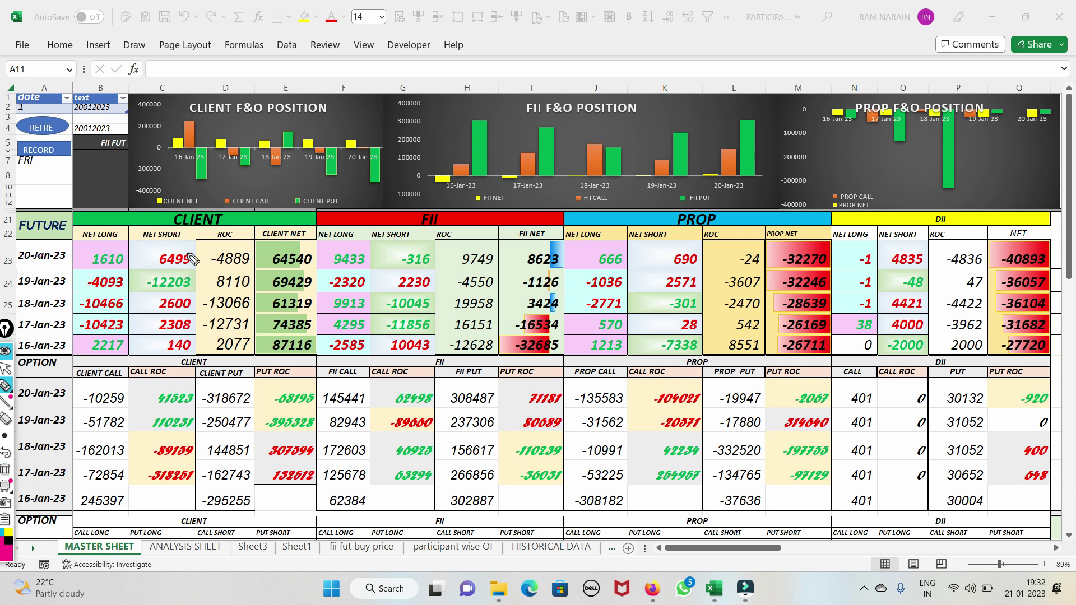
pyautogui.moveTo(199, 254)
pyautogui.mouseDown()
pyautogui.moveTo(156, 262)
pyautogui.moveTo(170, 276)
pyautogui.moveTo(199, 273)
pyautogui.moveTo(192, 251)
pyautogui.moveTo(264, 211)
pyautogui.mouseUp()
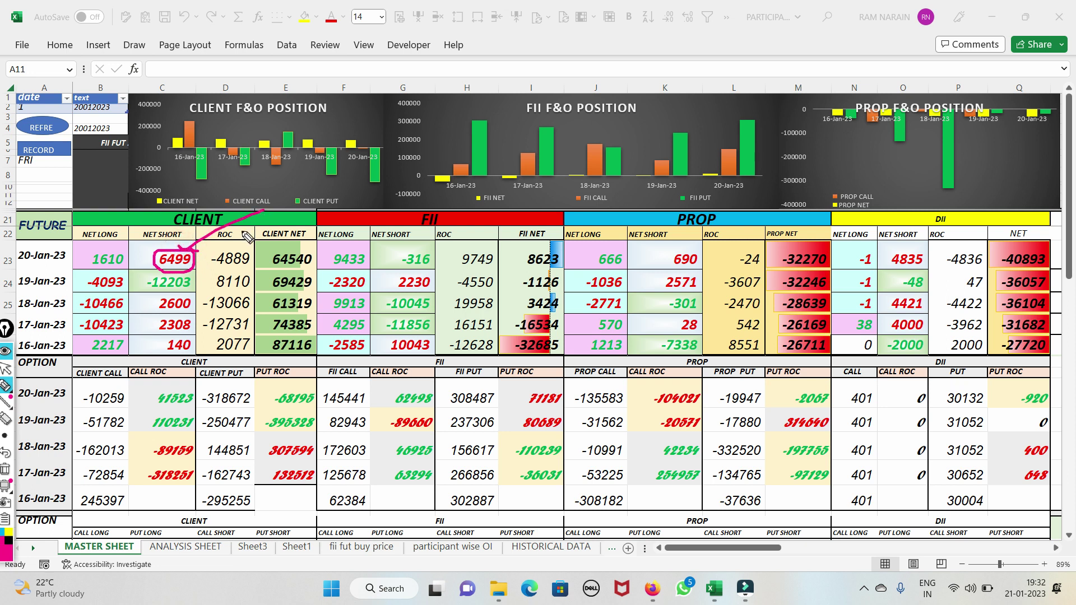
pyautogui.moveTo(136, 247)
pyautogui.mouseDown()
pyautogui.moveTo(75, 261)
pyautogui.moveTo(126, 276)
pyautogui.moveTo(146, 225)
pyautogui.mouseUp()
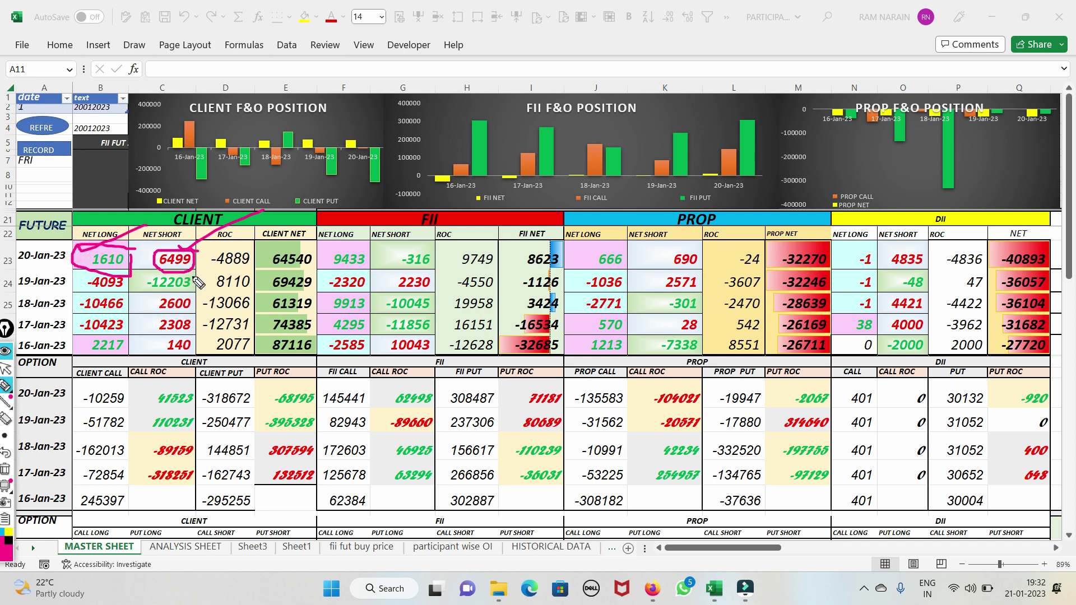
pyautogui.moveTo(255, 253)
pyautogui.mouseDown()
pyautogui.moveTo(221, 246)
pyautogui.moveTo(209, 269)
pyautogui.moveTo(246, 276)
pyautogui.moveTo(248, 255)
pyautogui.mouseUp()
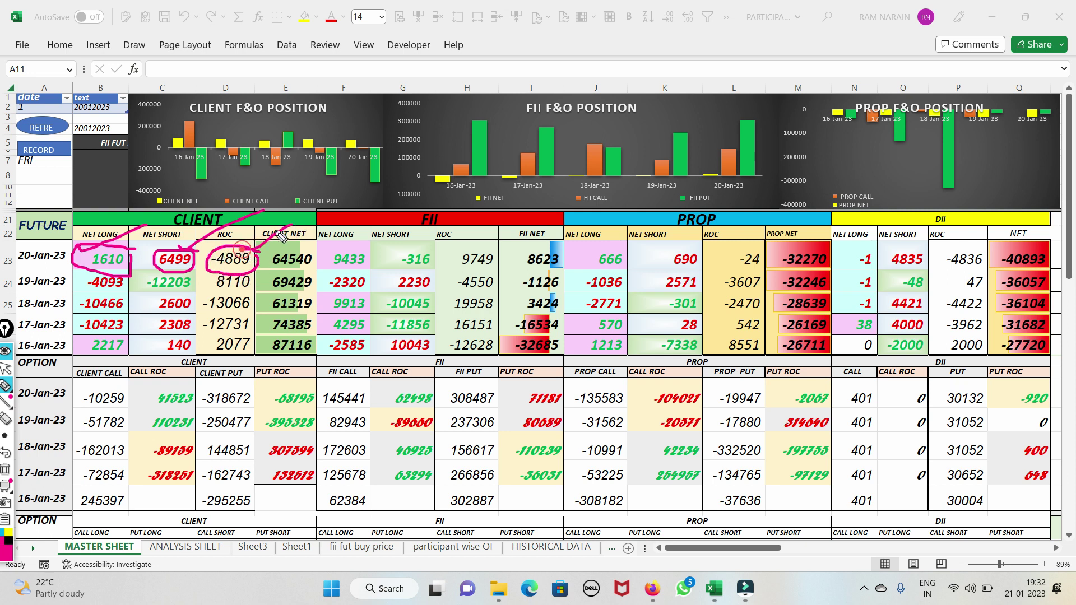
# - Clear the pen marks, then tick and underline the 20-Jan-23 CLIENT NET figure
pyautogui.click(5, 470)
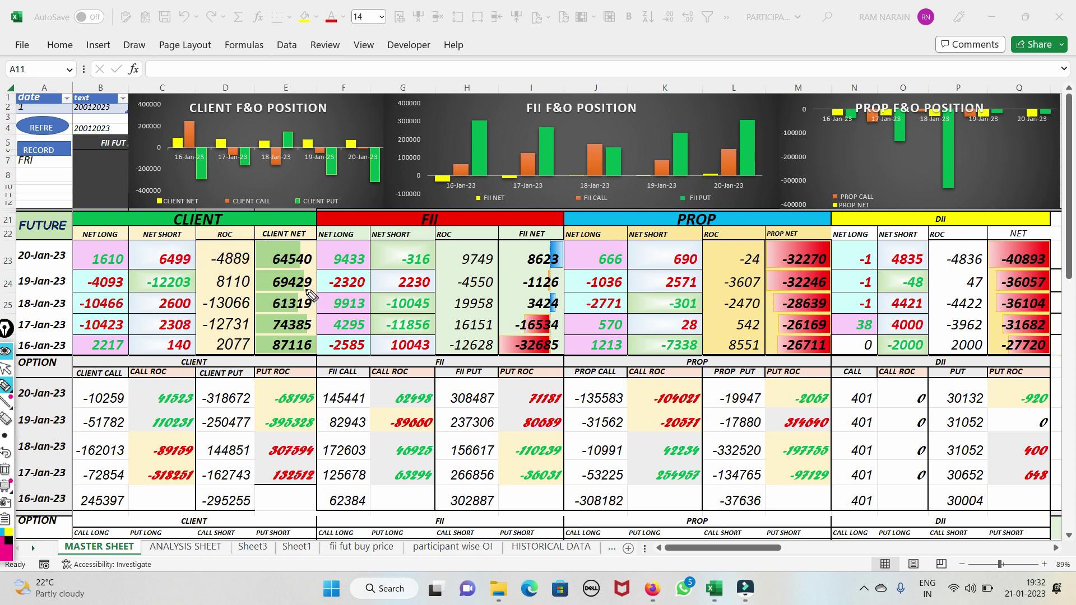
pyautogui.moveTo(315, 272)
pyautogui.mouseDown()
pyautogui.moveTo(277, 288)
pyautogui.moveTo(313, 280)
pyautogui.moveTo(222, 248)
pyautogui.moveTo(215, 274)
pyautogui.moveTo(258, 268)
pyautogui.moveTo(264, 247)
pyautogui.moveTo(319, 235)
pyautogui.moveTo(248, 269)
pyautogui.mouseUp()
pyautogui.click(6, 469)
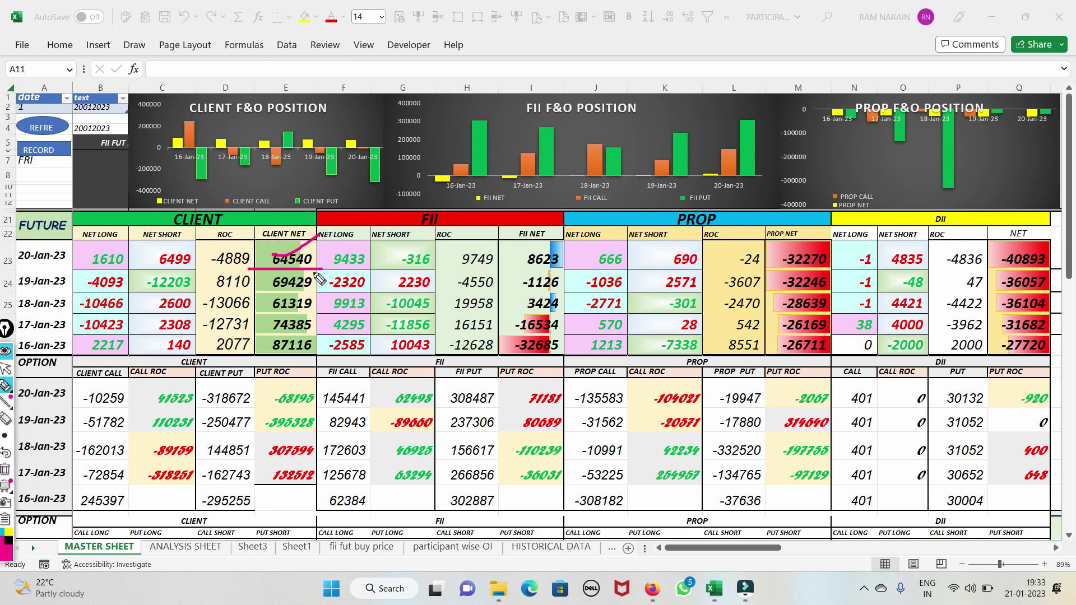
# - Draw a line across the 20-Jan-23 CLIENT NET, tick the client's net short and add a downward arrow between the net long and net short columns
pyautogui.moveTo(2, 260); pyautogui.dragTo(40, 254)
pyautogui.moveTo(195, 255)
pyautogui.mouseDown()
pyautogui.moveTo(152, 262)
pyautogui.moveTo(178, 269)
pyautogui.moveTo(226, 248)
pyautogui.moveTo(399, 253)
pyautogui.mouseUp()
pyautogui.click(5, 468)
pyautogui.moveTo(159, 259); pyautogui.dragTo(247, 222)
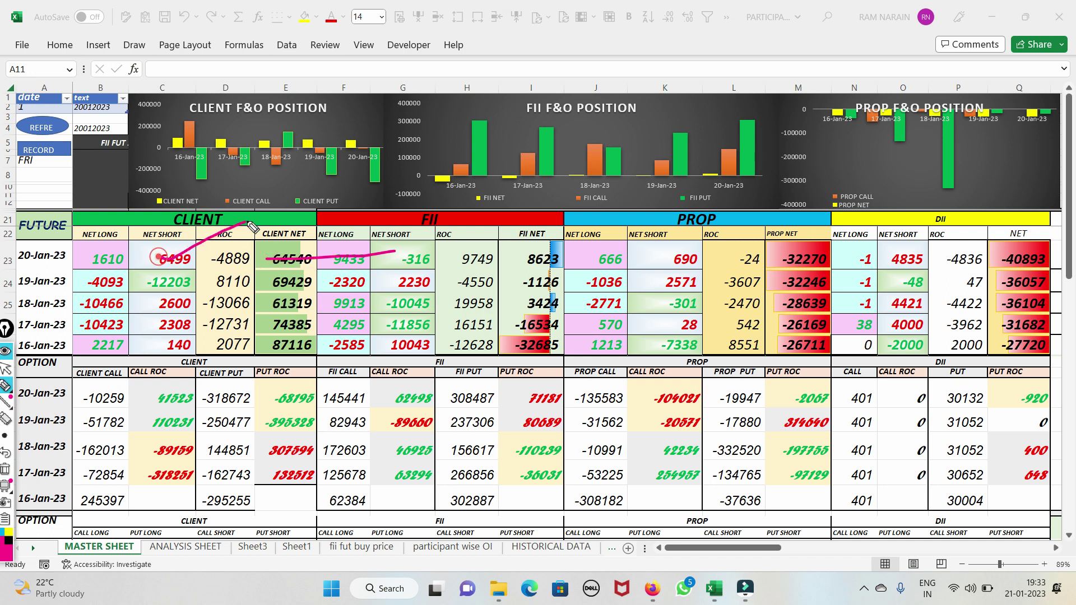
pyautogui.moveTo(135, 238)
pyautogui.mouseDown()
pyautogui.moveTo(144, 315)
pyautogui.moveTo(175, 295)
pyautogui.mouseUp()
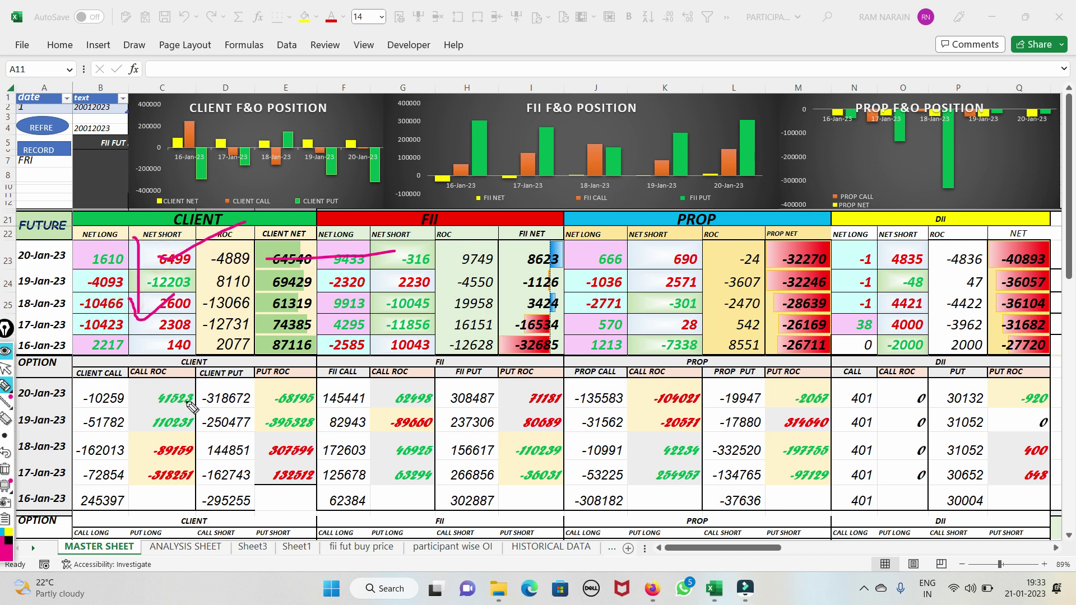
# - Clear the pen marks and highlight the FII 20-Jan-23 net long, net short and net figures, plus the 19-Jan-23 date and FII net
pyautogui.click(5, 469)
pyautogui.moveTo(369, 251)
pyautogui.mouseDown()
pyautogui.moveTo(336, 245)
pyautogui.moveTo(342, 274)
pyautogui.moveTo(371, 260)
pyautogui.moveTo(386, 227)
pyautogui.mouseUp()
pyautogui.moveTo(481, 288); pyautogui.dragTo(590, 287)
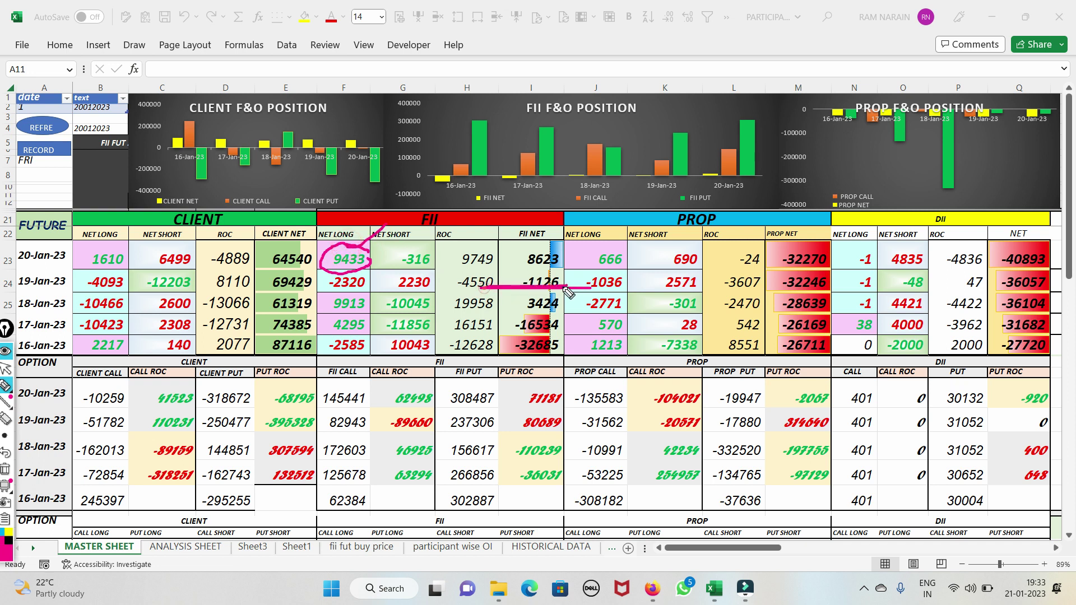
pyautogui.moveTo(129, 268); pyautogui.dragTo(26, 285)
pyautogui.moveTo(569, 245)
pyautogui.mouseDown()
pyautogui.moveTo(538, 239)
pyautogui.moveTo(526, 272)
pyautogui.moveTo(574, 261)
pyautogui.moveTo(563, 250)
pyautogui.moveTo(623, 244)
pyautogui.mouseUp()
pyautogui.moveTo(390, 375)
pyautogui.mouseDown()
pyautogui.moveTo(407, 263)
pyautogui.moveTo(385, 302)
pyautogui.mouseUp()
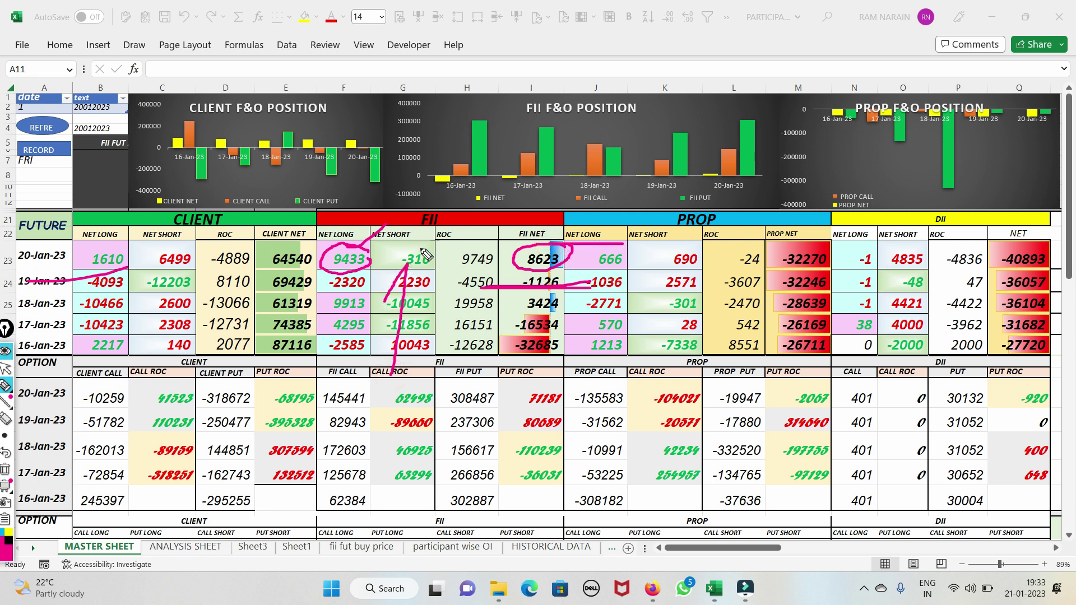
pyautogui.moveTo(407, 264)
pyautogui.mouseDown()
pyautogui.moveTo(412, 283)
pyautogui.moveTo(439, 257)
pyautogui.mouseUp()
# - Clear the pen marks, tick the 19-Jan-23 FII net long, and mark the PROP 20-Jan-23 net long, net short and net figures
pyautogui.click(5, 470)
pyautogui.click(5, 388)
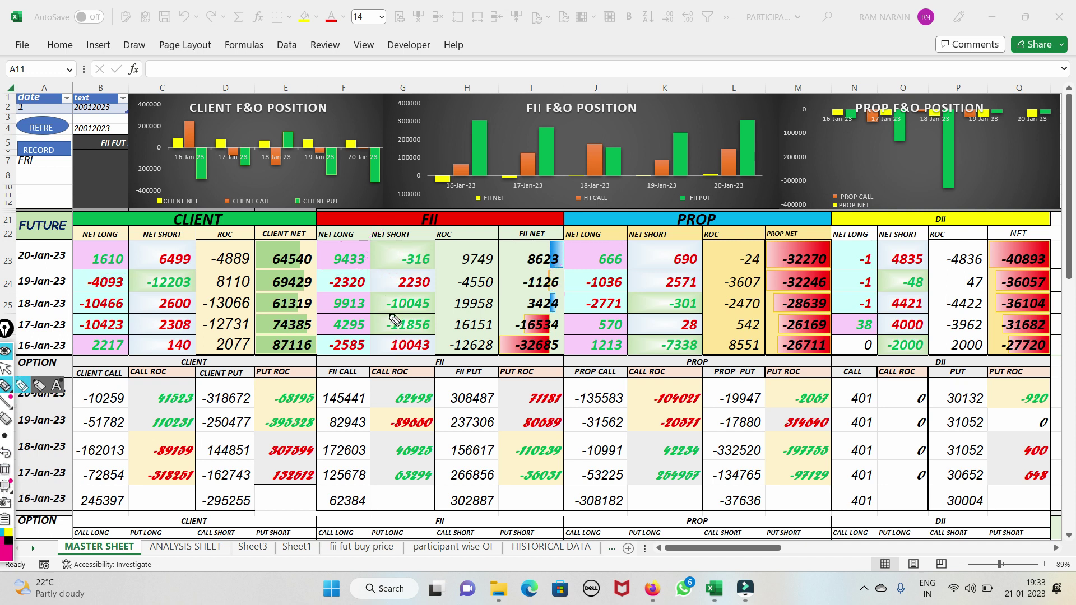
pyautogui.moveTo(331, 291); pyautogui.dragTo(395, 270)
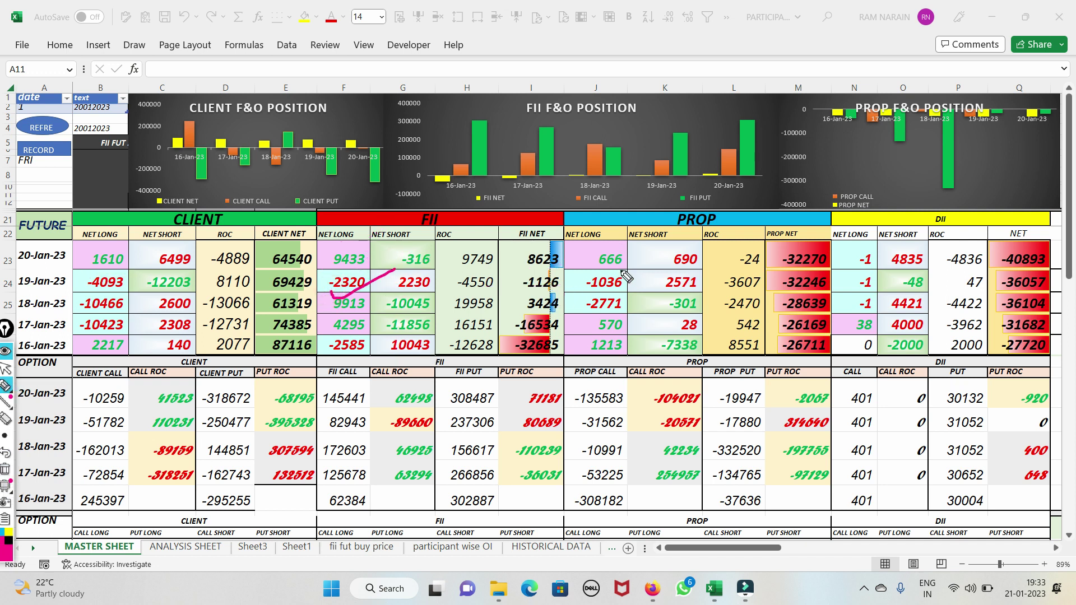
pyautogui.moveTo(563, 252)
pyautogui.mouseDown()
pyautogui.moveTo(698, 257)
pyautogui.moveTo(634, 265)
pyautogui.mouseUp()
pyautogui.moveTo(772, 258)
pyautogui.mouseDown()
pyautogui.moveTo(852, 248)
pyautogui.moveTo(824, 277)
pyautogui.moveTo(784, 244)
pyautogui.moveTo(828, 258)
pyautogui.mouseUp()
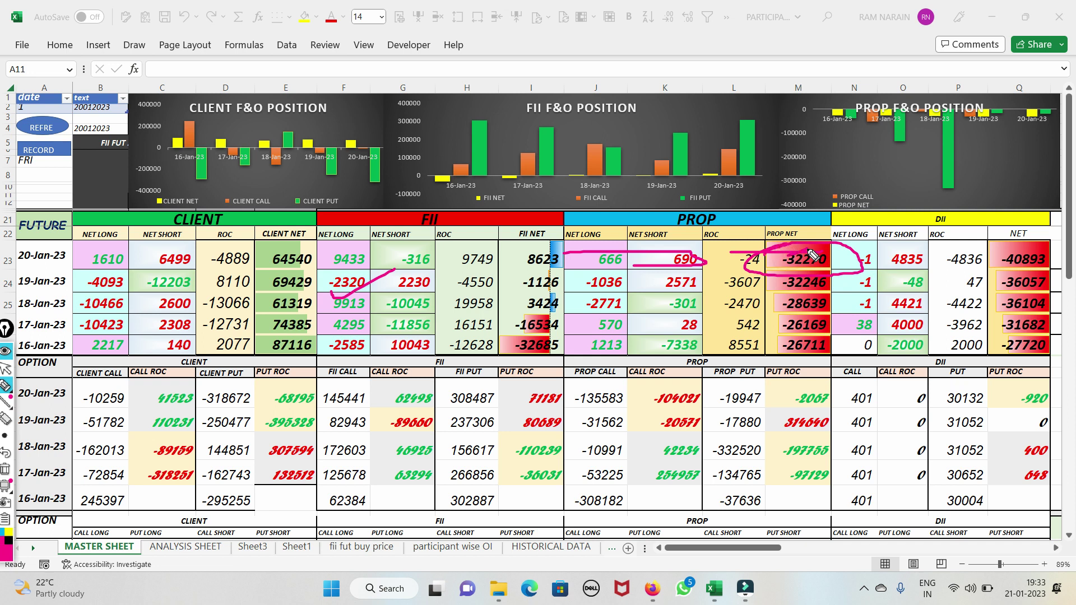
# - Tick the DII heading, circle its 20-Jan-23 net short and draw lines at the 19-Jan-23 and 20-Jan-23 DII net figures
pyautogui.moveTo(915, 225); pyautogui.dragTo(985, 207)
pyautogui.moveTo(930, 240)
pyautogui.mouseDown()
pyautogui.moveTo(879, 251)
pyautogui.moveTo(931, 269)
pyautogui.moveTo(916, 243)
pyautogui.moveTo(886, 240)
pyautogui.mouseUp()
pyautogui.moveTo(964, 284); pyautogui.dragTo(1036, 286)
pyautogui.moveTo(1051, 242); pyautogui.dragTo(969, 245)
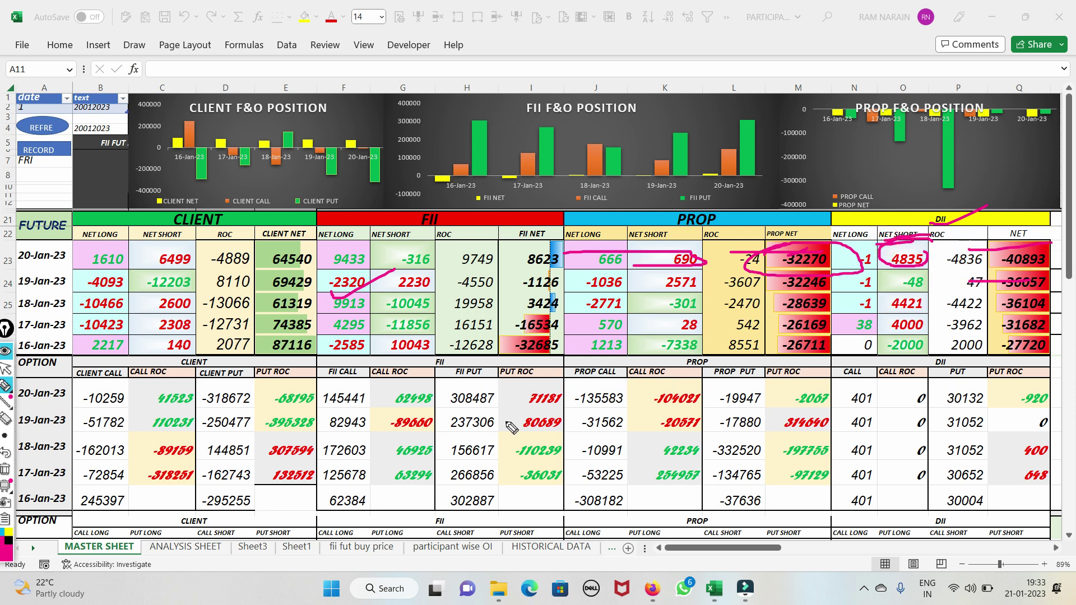
# - Clear the pen marks, tick and line the 20-Jan-23 CLIENT NET, and circle the FII, PROP and DII net figures of that date
pyautogui.click(6, 471)
pyautogui.moveTo(275, 264); pyautogui.dragTo(355, 233)
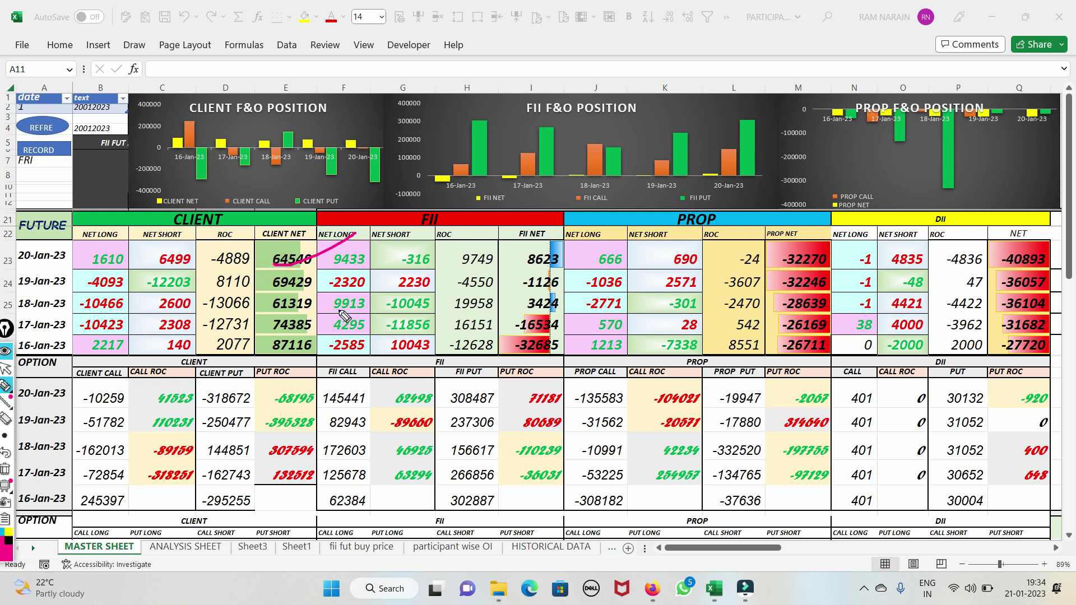
pyautogui.moveTo(574, 252)
pyautogui.mouseDown()
pyautogui.moveTo(537, 250)
pyautogui.moveTo(514, 270)
pyautogui.moveTo(553, 278)
pyautogui.moveTo(575, 252)
pyautogui.mouseUp()
pyautogui.moveTo(313, 257); pyautogui.dragTo(269, 260)
pyautogui.moveTo(468, 250); pyautogui.dragTo(567, 249)
pyautogui.moveTo(845, 254)
pyautogui.mouseDown()
pyautogui.moveTo(778, 258)
pyautogui.moveTo(839, 272)
pyautogui.mouseUp()
pyautogui.moveTo(1060, 259)
pyautogui.mouseDown()
pyautogui.moveTo(1047, 250)
pyautogui.moveTo(989, 269)
pyautogui.moveTo(1061, 267)
pyautogui.mouseUp()
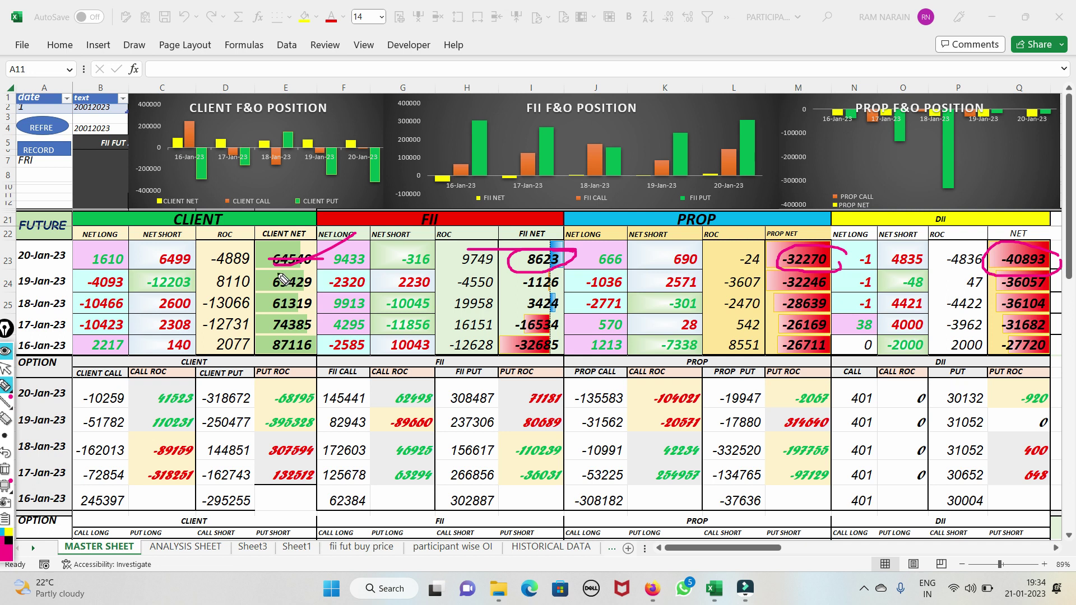
# - Add tick marks over the 20-Jan-23 FII, CLIENT and PROP net figures
pyautogui.moveTo(488, 259); pyautogui.dragTo(572, 248)
pyautogui.moveTo(271, 268); pyautogui.dragTo(354, 240)
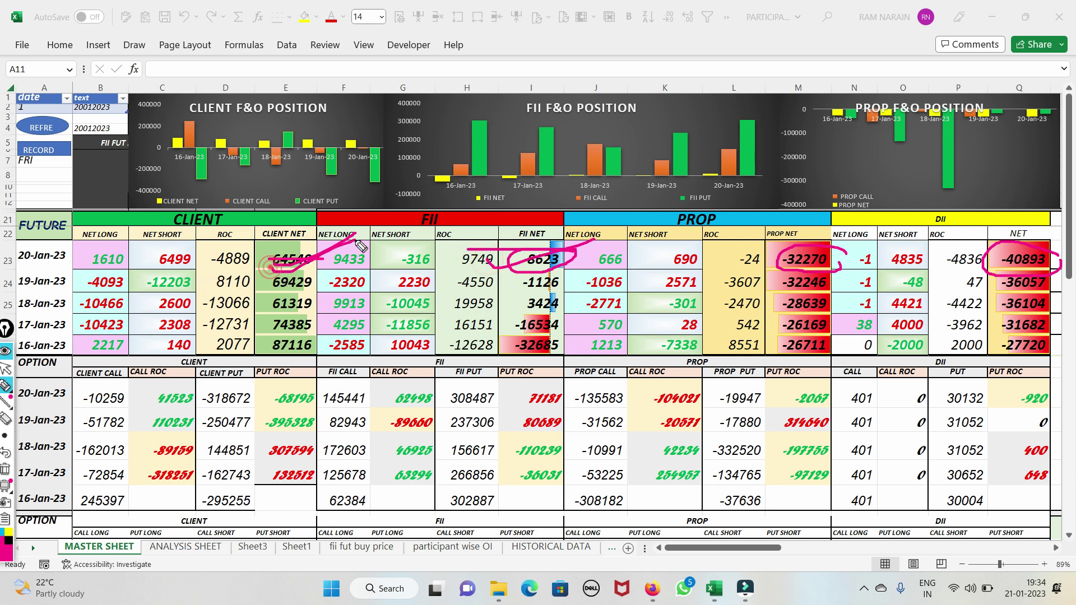
pyautogui.moveTo(749, 262); pyautogui.dragTo(844, 238)
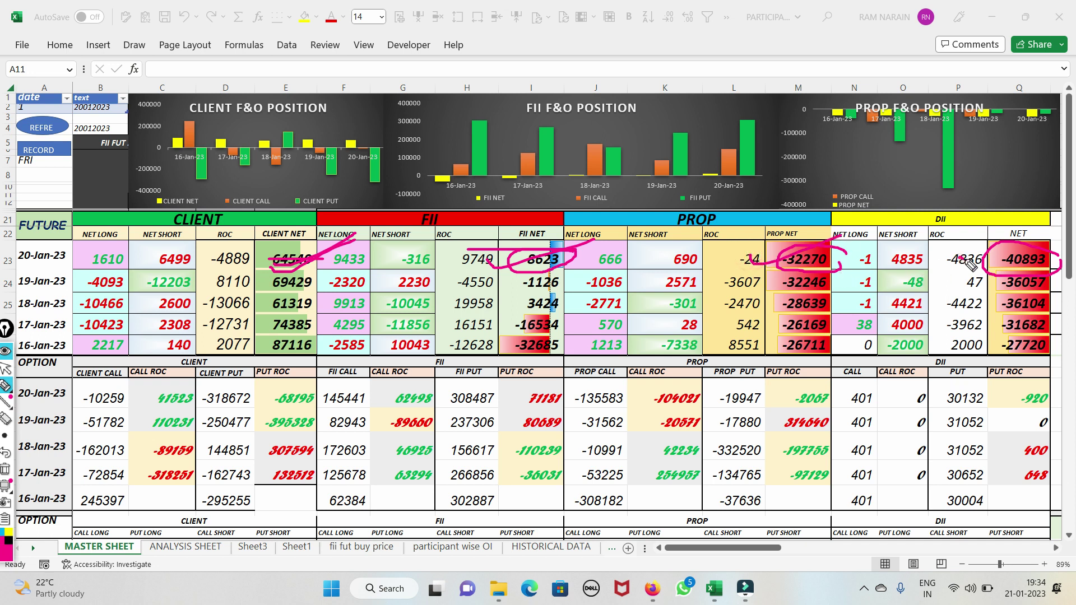
# - Clear the pen marks, tick the 20-Jan-23 PROP, DII and CLIENT net figures, and circle the FII net with a line
pyautogui.click(9, 474)
pyautogui.moveTo(753, 263); pyautogui.dragTo(933, 188)
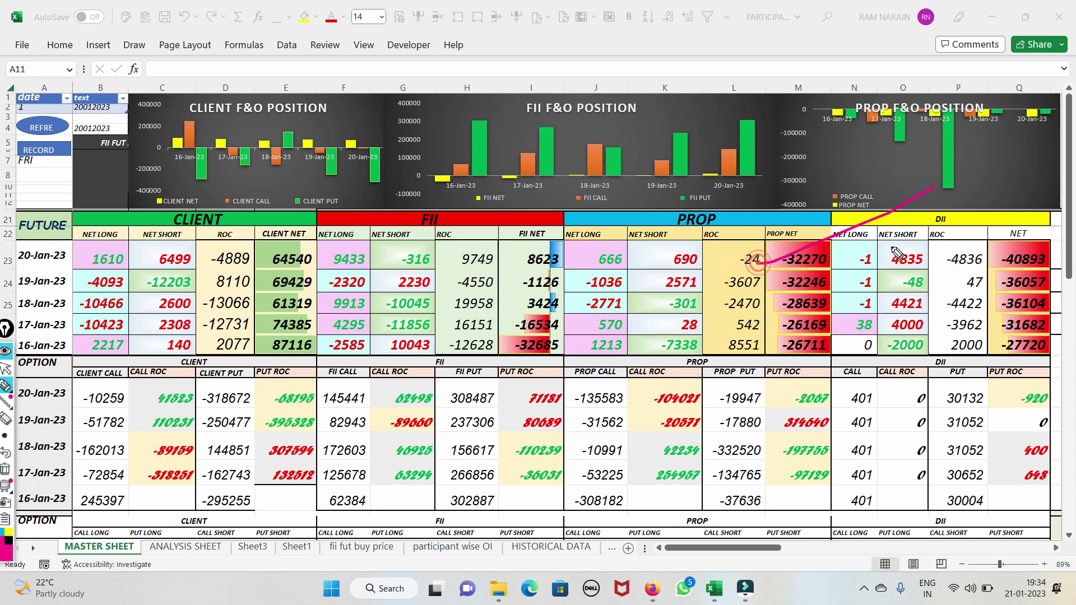
pyautogui.moveTo(962, 262); pyautogui.dragTo(1043, 217)
pyautogui.moveTo(556, 249)
pyautogui.mouseDown()
pyautogui.moveTo(514, 259)
pyautogui.moveTo(564, 264)
pyautogui.moveTo(550, 255)
pyautogui.moveTo(602, 251)
pyautogui.mouseUp()
pyautogui.moveTo(519, 251); pyautogui.dragTo(573, 241)
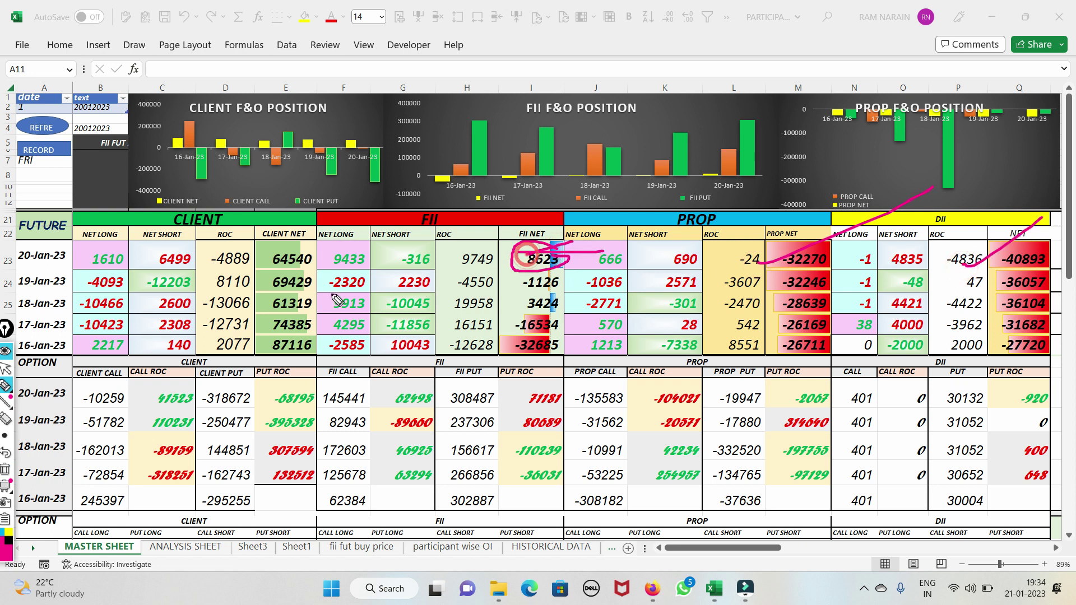
pyautogui.moveTo(262, 259); pyautogui.dragTo(420, 210)
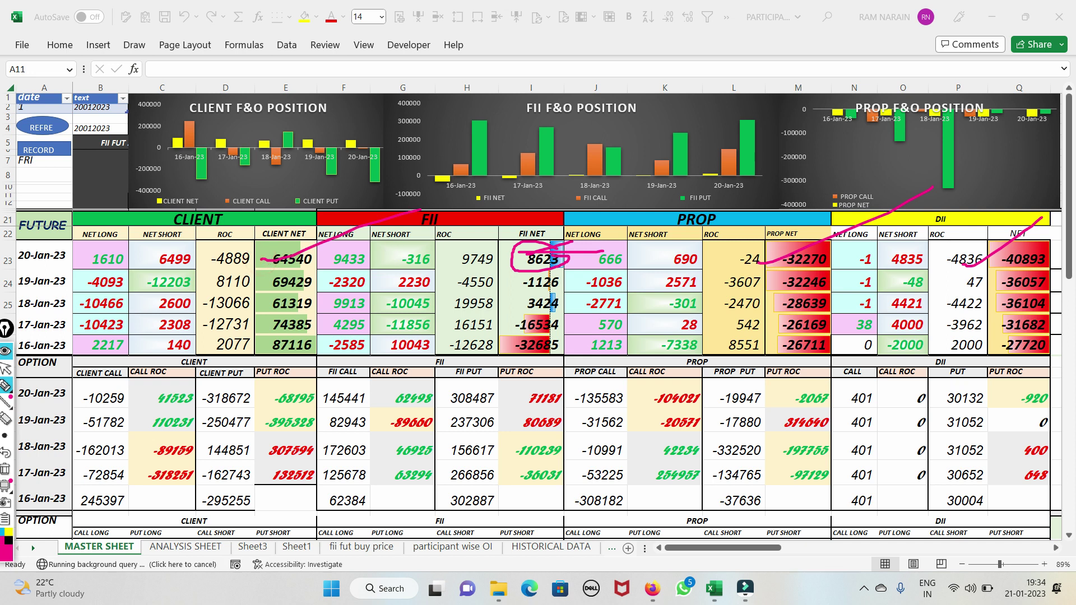
# - Clear the pen marks, circle the 19-Jan-23 client call, tick the CLIENT CALL heading and 20-Jan-23 figure, and circle its call ROC
pyautogui.moveTo(7, 401)
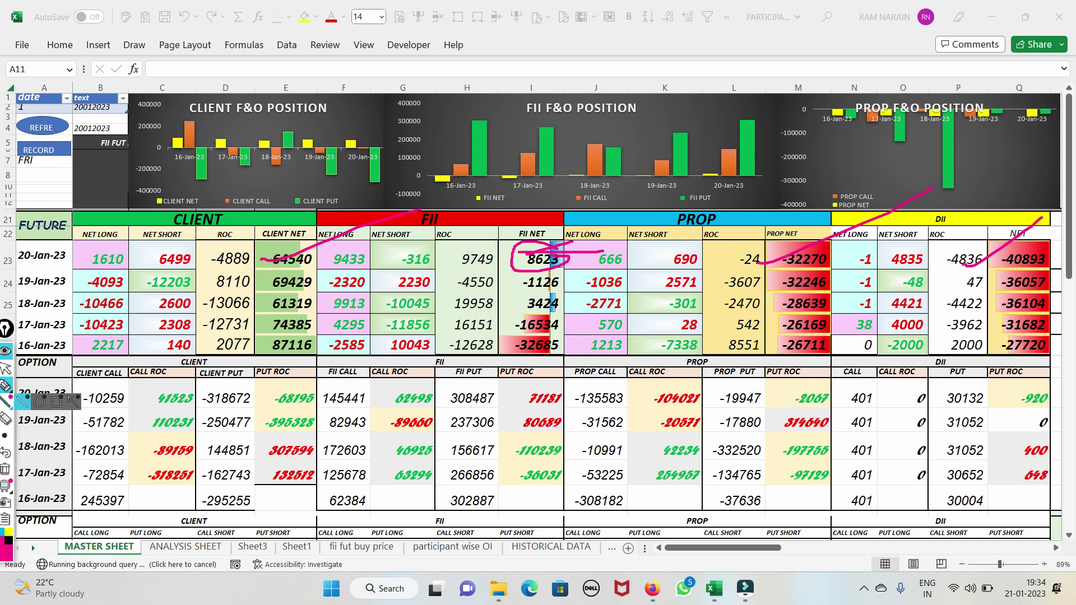
pyautogui.click(6, 469)
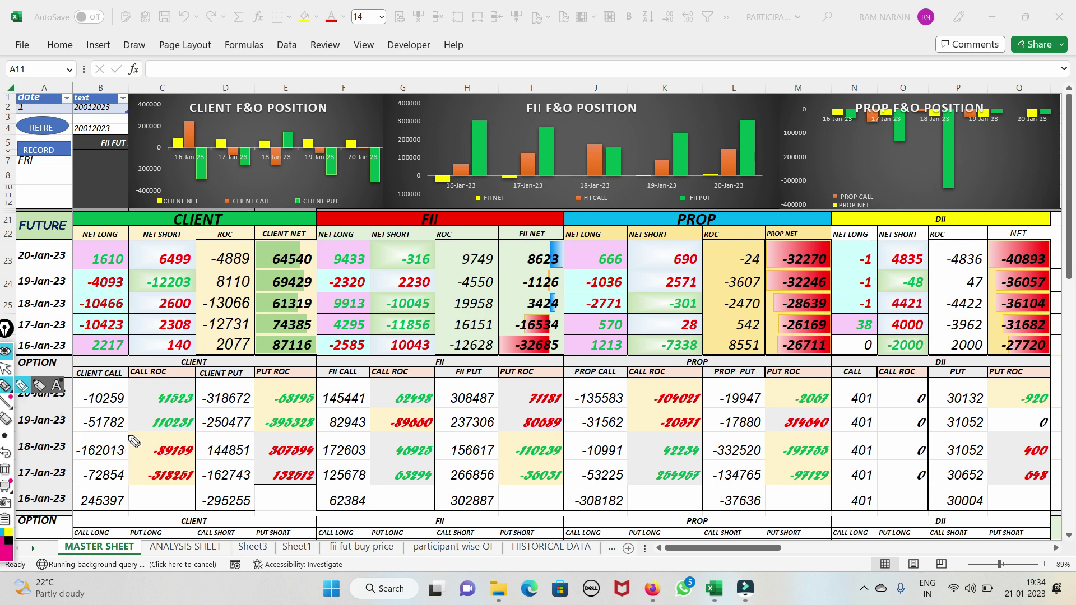
pyautogui.moveTo(143, 418)
pyautogui.mouseDown()
pyautogui.moveTo(107, 414)
pyautogui.moveTo(70, 432)
pyautogui.moveTo(109, 446)
pyautogui.moveTo(147, 435)
pyautogui.moveTo(134, 419)
pyautogui.mouseUp()
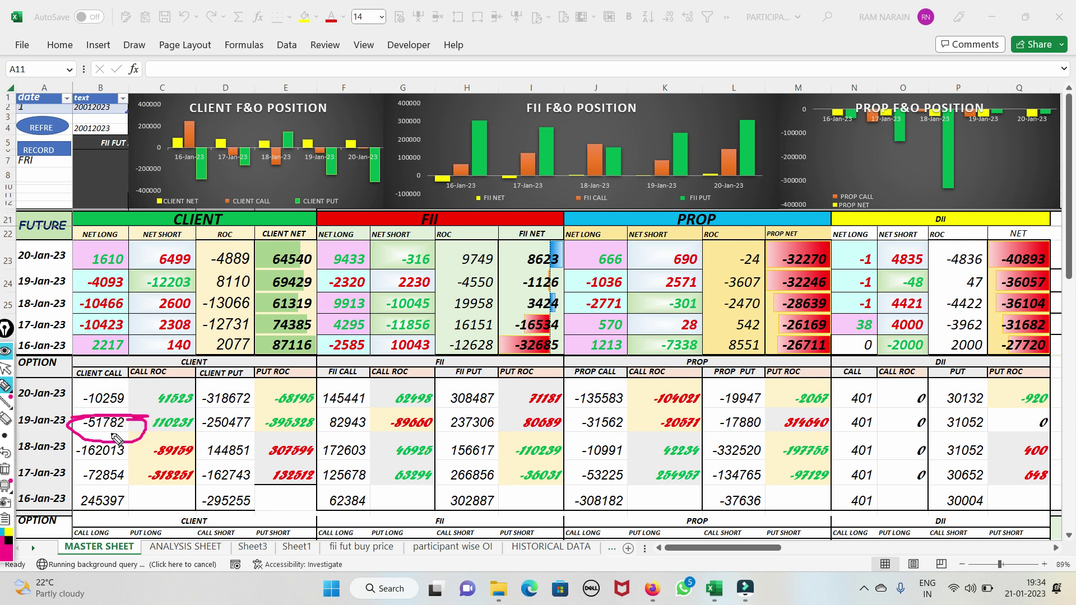
pyautogui.moveTo(90, 380); pyautogui.dragTo(147, 348)
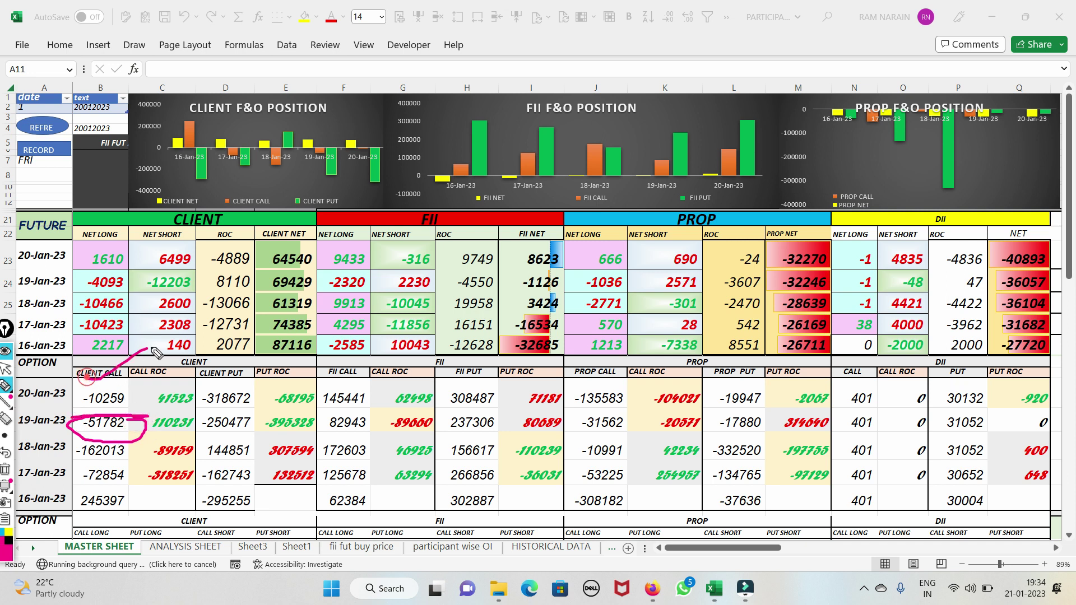
pyautogui.moveTo(196, 388)
pyautogui.mouseDown()
pyautogui.moveTo(150, 399)
pyautogui.moveTo(185, 413)
pyautogui.moveTo(208, 371)
pyautogui.mouseUp()
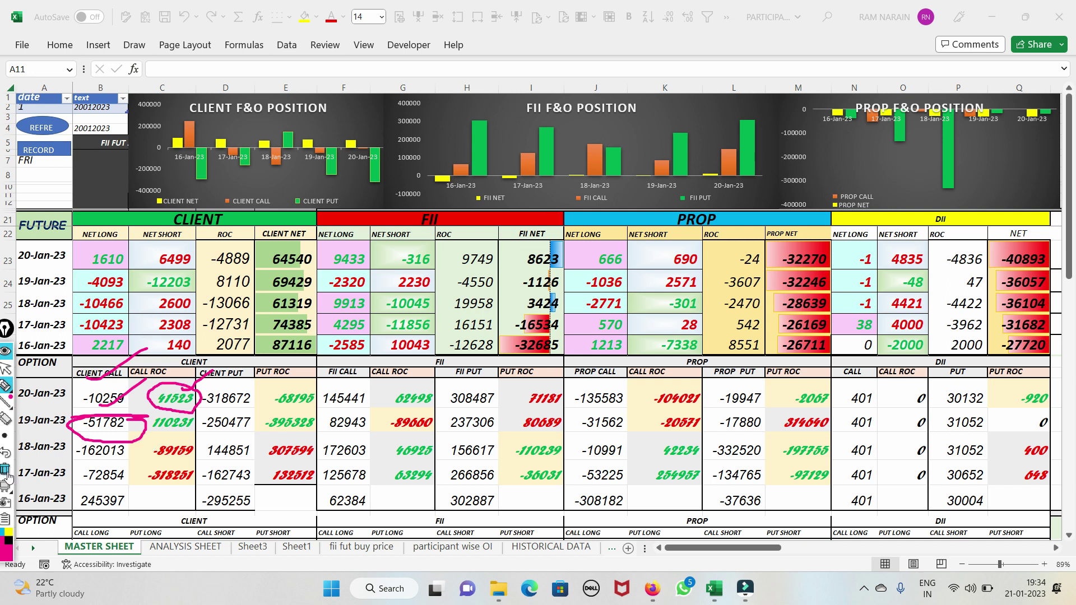
# - Clear the pen marks, circle the 19-Jan-23 client put, and circle the 20-Jan-23 client put ROC with lines running into the FII call figures
pyautogui.click(5, 473)
pyautogui.moveTo(195, 432)
pyautogui.mouseDown()
pyautogui.moveTo(255, 430)
pyautogui.moveTo(253, 415)
pyautogui.mouseUp()
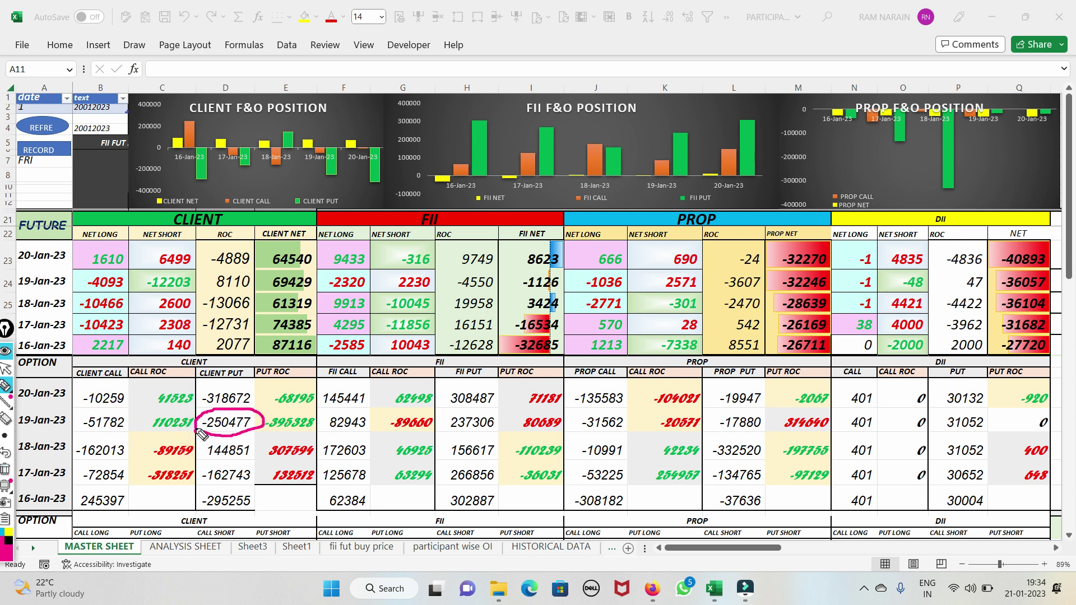
pyautogui.moveTo(307, 388)
pyautogui.mouseDown()
pyautogui.moveTo(265, 406)
pyautogui.moveTo(305, 416)
pyautogui.moveTo(319, 391)
pyautogui.moveTo(313, 417)
pyautogui.moveTo(300, 387)
pyautogui.moveTo(320, 443)
pyautogui.moveTo(352, 469)
pyautogui.moveTo(432, 457)
pyautogui.mouseUp()
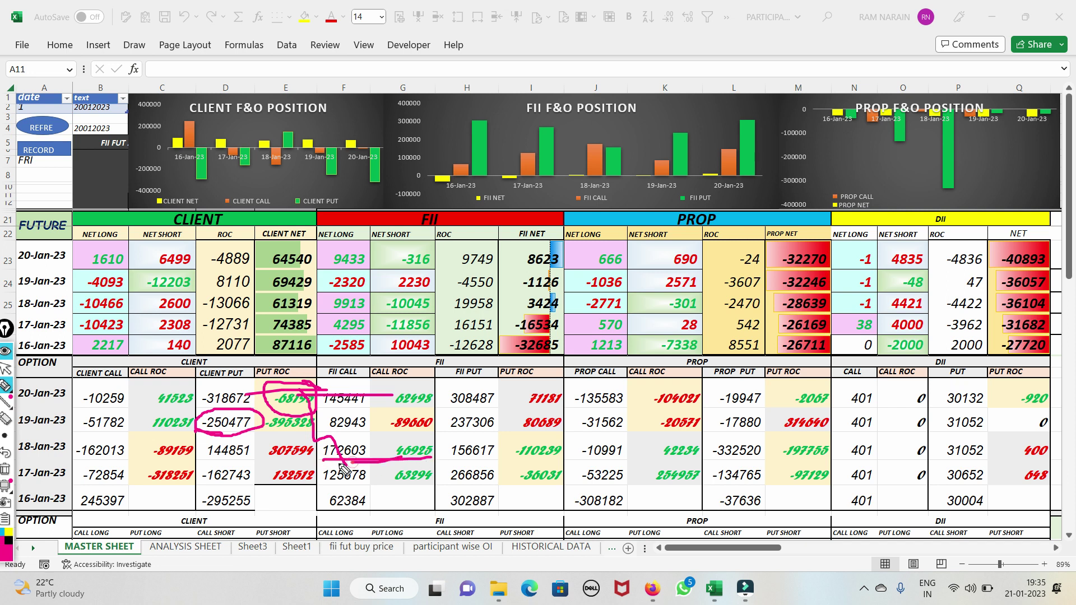
# - Clear the pen marks and circle the 20-Jan-23 client put, then clear again and circle both the client call and put with tick strokes
pyautogui.click(5, 468)
pyautogui.moveTo(249, 404)
pyautogui.mouseDown()
pyautogui.moveTo(229, 384)
pyautogui.moveTo(202, 395)
pyautogui.moveTo(227, 413)
pyautogui.moveTo(264, 406)
pyautogui.moveTo(223, 397)
pyautogui.moveTo(259, 389)
pyautogui.moveTo(234, 400)
pyautogui.moveTo(292, 361)
pyautogui.mouseUp()
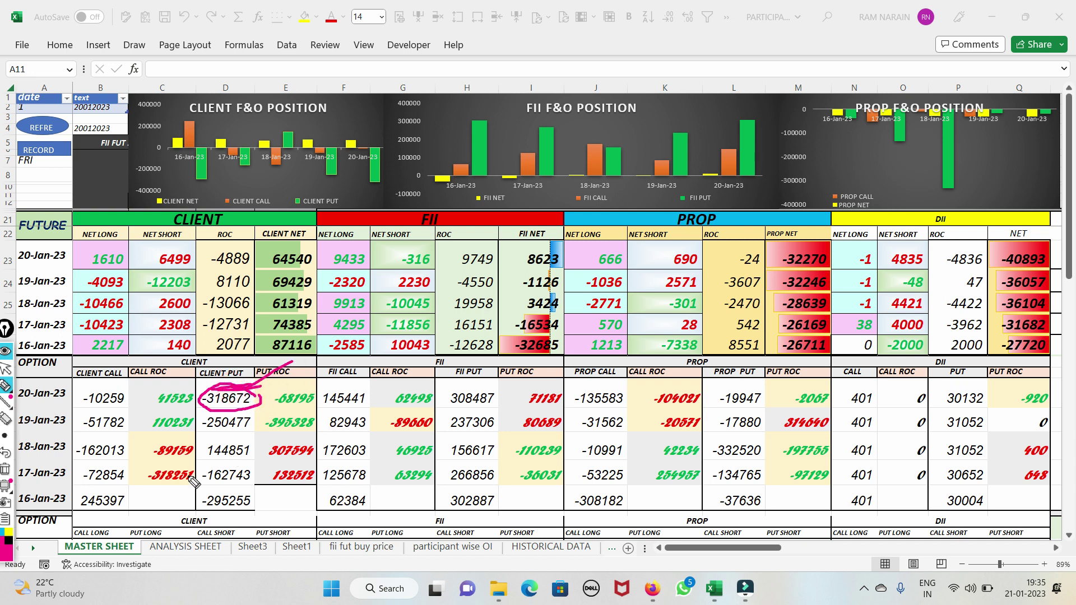
pyautogui.click(5, 469)
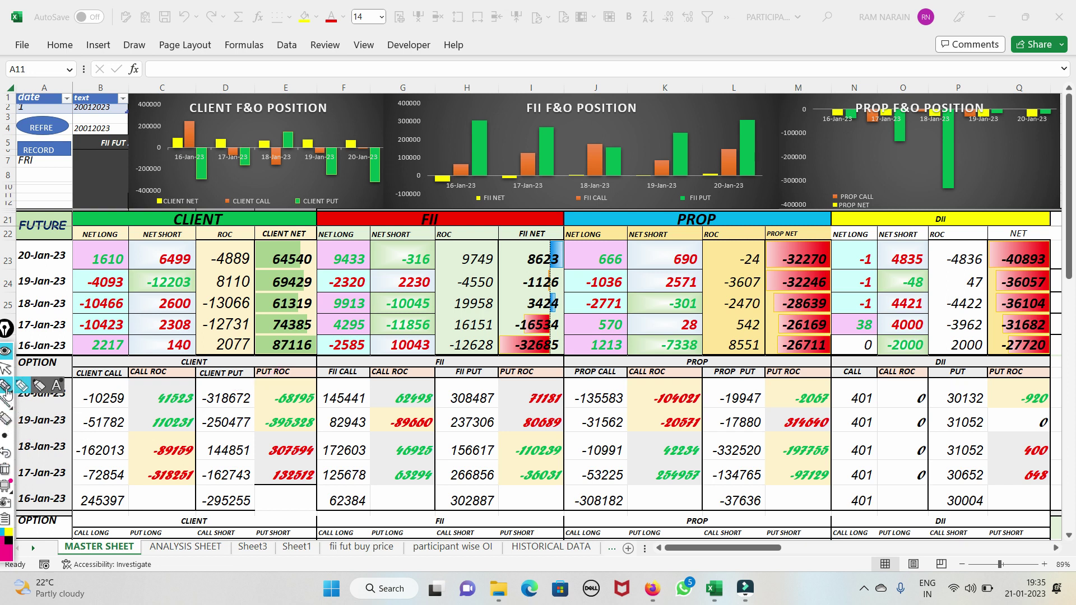
pyautogui.click(7, 392)
pyautogui.moveTo(138, 399)
pyautogui.mouseDown()
pyautogui.moveTo(104, 384)
pyautogui.moveTo(79, 411)
pyautogui.moveTo(123, 413)
pyautogui.moveTo(157, 384)
pyautogui.mouseUp()
pyautogui.moveTo(248, 396)
pyautogui.mouseDown()
pyautogui.moveTo(203, 396)
pyautogui.moveTo(235, 419)
pyautogui.moveTo(350, 346)
pyautogui.mouseUp()
pyautogui.moveTo(196, 409); pyautogui.dragTo(227, 404)
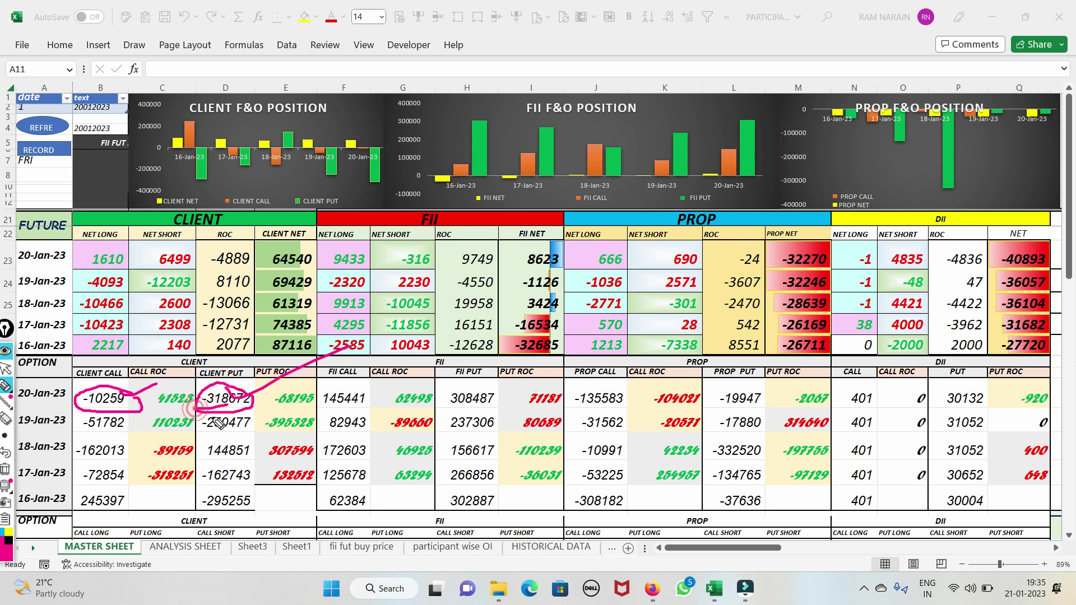
# - Clear the pen marks, mark the 20-Jan-23 client put and client call, and circle the CLIENT NET of that date with a line
pyautogui.click(5, 468)
pyautogui.moveTo(214, 404); pyautogui.dragTo(259, 390)
pyautogui.moveTo(131, 404)
pyautogui.mouseDown()
pyautogui.moveTo(87, 395)
pyautogui.moveTo(115, 402)
pyautogui.mouseUp()
pyautogui.moveTo(314, 264)
pyautogui.mouseDown()
pyautogui.moveTo(312, 248)
pyautogui.moveTo(270, 257)
pyautogui.moveTo(307, 274)
pyautogui.moveTo(321, 256)
pyautogui.moveTo(361, 245)
pyautogui.mouseUp()
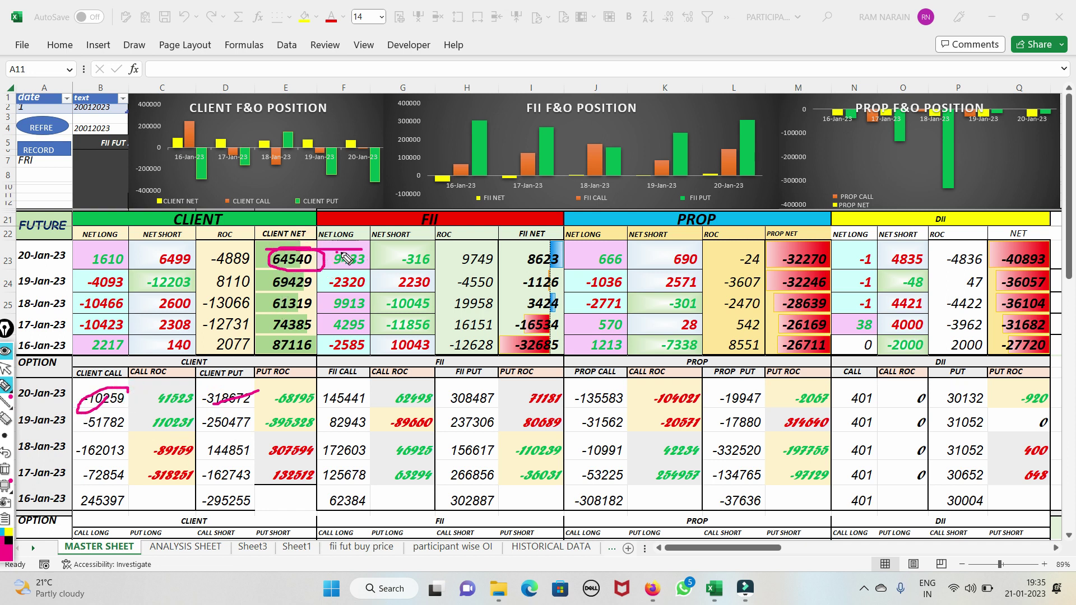
# - Clear the pen marks, tick the 20-Jan-23 client NET SHORT, and mark that date's CLIENT NET, client call and client put
pyautogui.click(5, 472)
pyautogui.moveTo(168, 258); pyautogui.dragTo(215, 238)
pyautogui.moveTo(324, 247)
pyautogui.mouseDown()
pyautogui.moveTo(264, 253)
pyautogui.moveTo(291, 274)
pyautogui.moveTo(354, 225)
pyautogui.mouseUp()
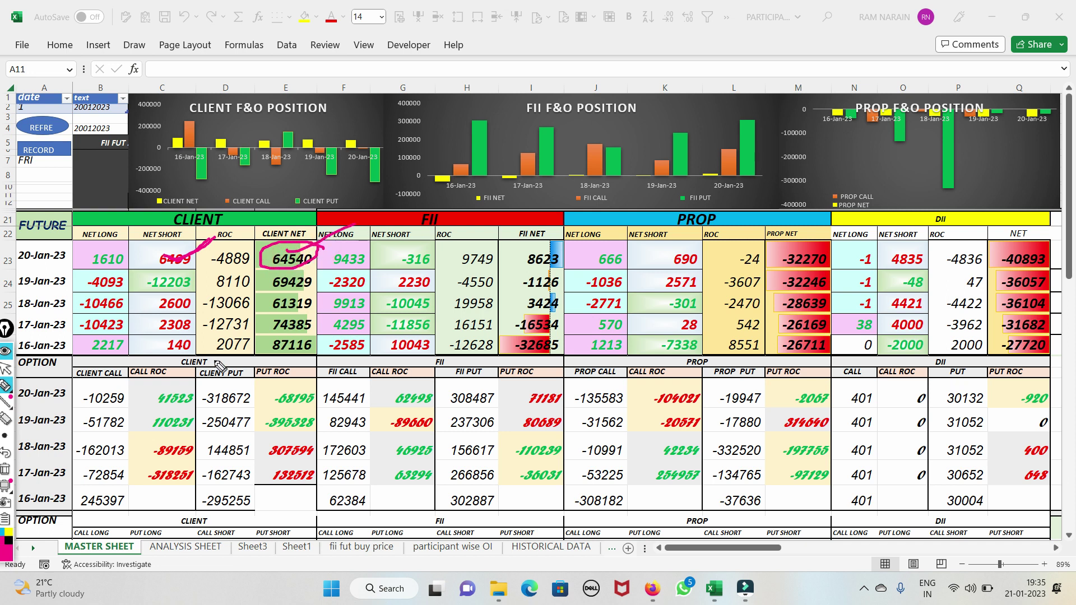
pyautogui.moveTo(139, 387)
pyautogui.mouseDown()
pyautogui.moveTo(81, 412)
pyautogui.moveTo(126, 419)
pyautogui.moveTo(135, 386)
pyautogui.moveTo(184, 355)
pyautogui.mouseUp()
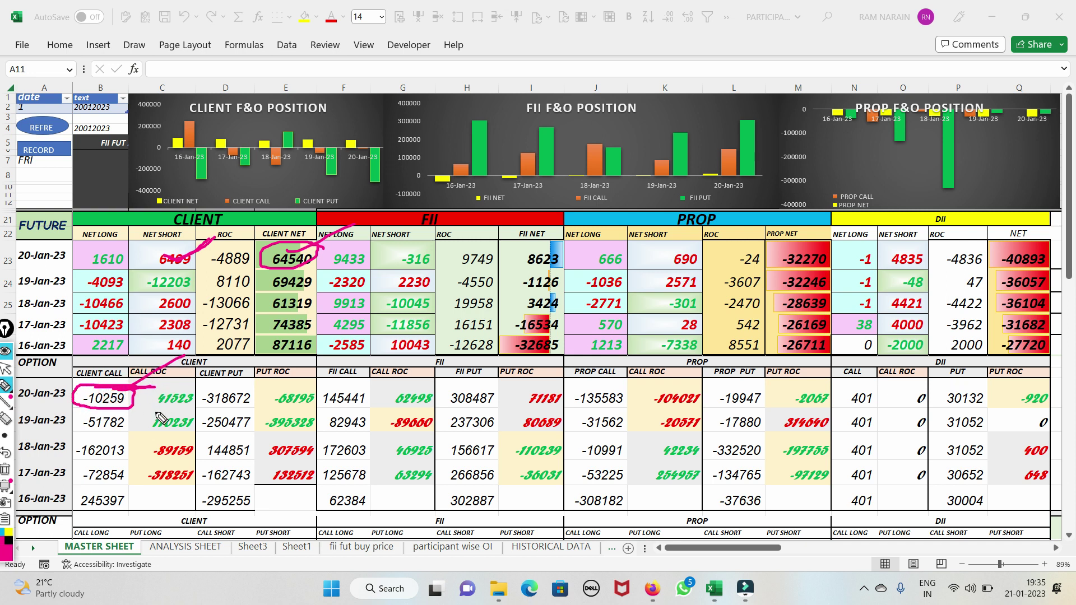
pyautogui.moveTo(239, 392)
pyautogui.mouseDown()
pyautogui.moveTo(201, 399)
pyautogui.moveTo(249, 417)
pyautogui.moveTo(226, 395)
pyautogui.moveTo(305, 368)
pyautogui.mouseUp()
# - Clear the pen marks, tick the 20-Jan-23 client put, and circle the 19-Jan-23 FII call and 20-Jan-23 FII call ROC
pyautogui.click(7, 471)
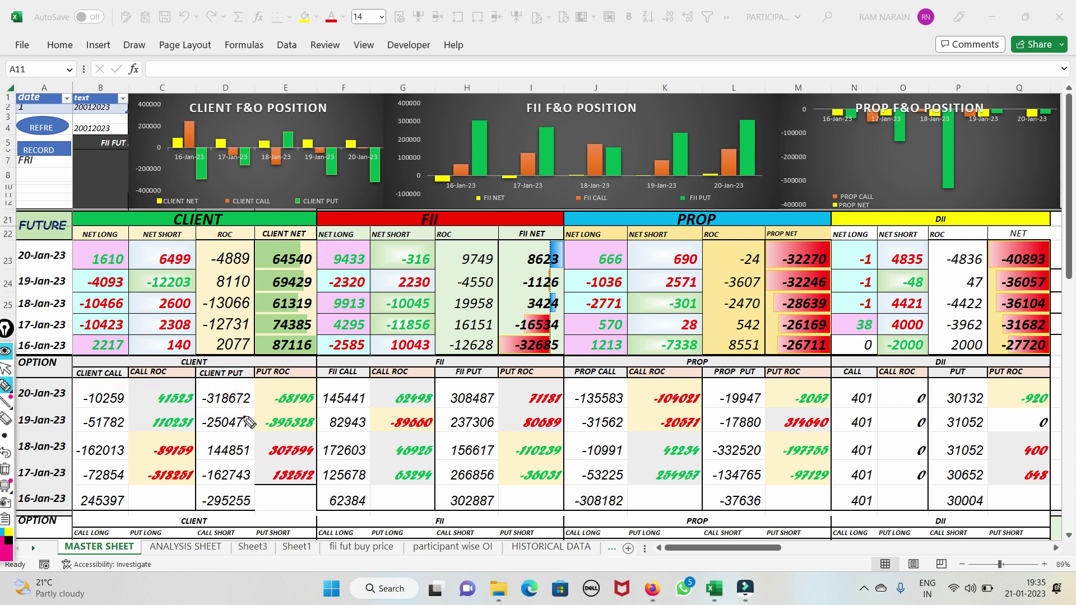
pyautogui.moveTo(212, 411); pyautogui.dragTo(266, 382)
pyautogui.moveTo(369, 415)
pyautogui.mouseDown()
pyautogui.moveTo(344, 409)
pyautogui.moveTo(328, 426)
pyautogui.moveTo(370, 434)
pyautogui.moveTo(328, 414)
pyautogui.mouseUp()
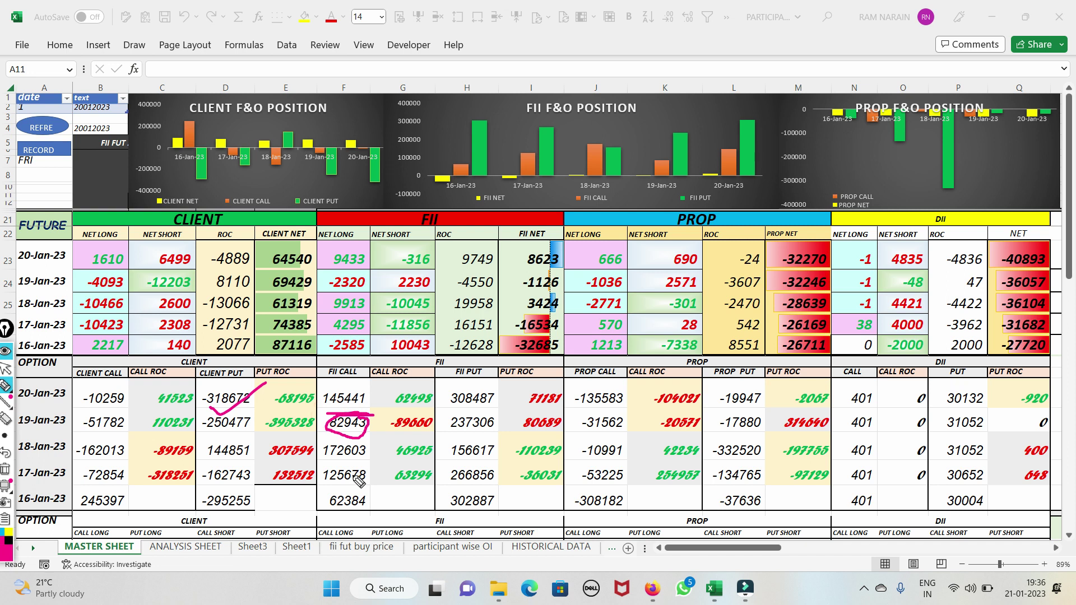
pyautogui.moveTo(431, 397)
pyautogui.mouseDown()
pyautogui.moveTo(399, 389)
pyautogui.moveTo(394, 412)
pyautogui.moveTo(443, 413)
pyautogui.moveTo(440, 393)
pyautogui.moveTo(467, 381)
pyautogui.mouseUp()
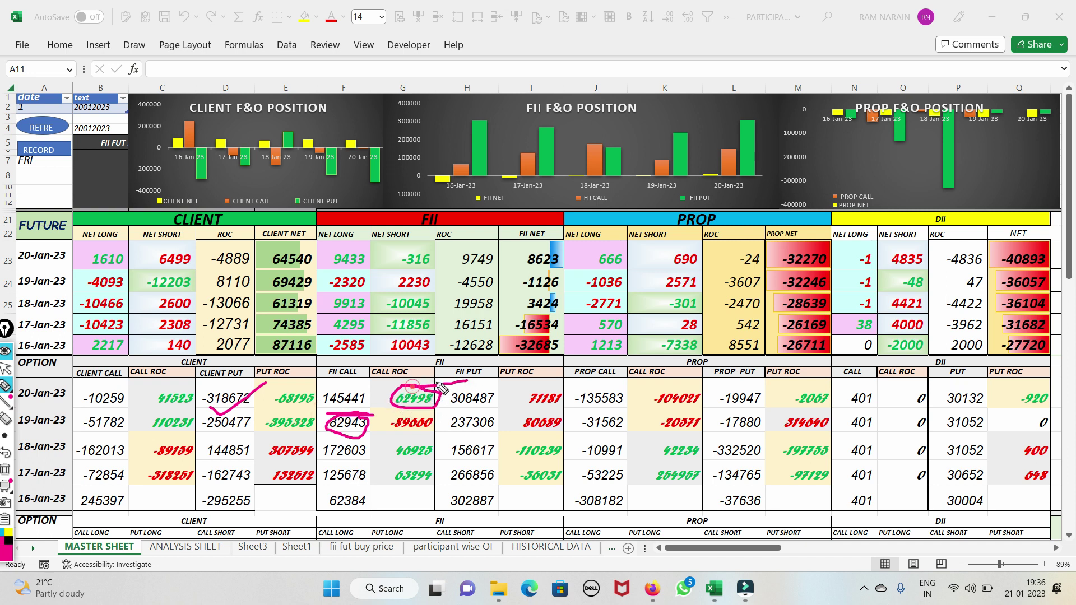
# - Clear the pen marks, circle the 20-Jan-23 FII call and put ROC and the 19-Jan-23 FII put, and underline the 20-Jan-23 client call
pyautogui.click(5, 469)
pyautogui.moveTo(353, 384)
pyautogui.mouseDown()
pyautogui.moveTo(303, 391)
pyautogui.moveTo(345, 421)
pyautogui.moveTo(370, 399)
pyautogui.mouseUp()
pyautogui.moveTo(273, 378); pyautogui.dragTo(385, 377)
pyautogui.moveTo(364, 384); pyautogui.dragTo(396, 382)
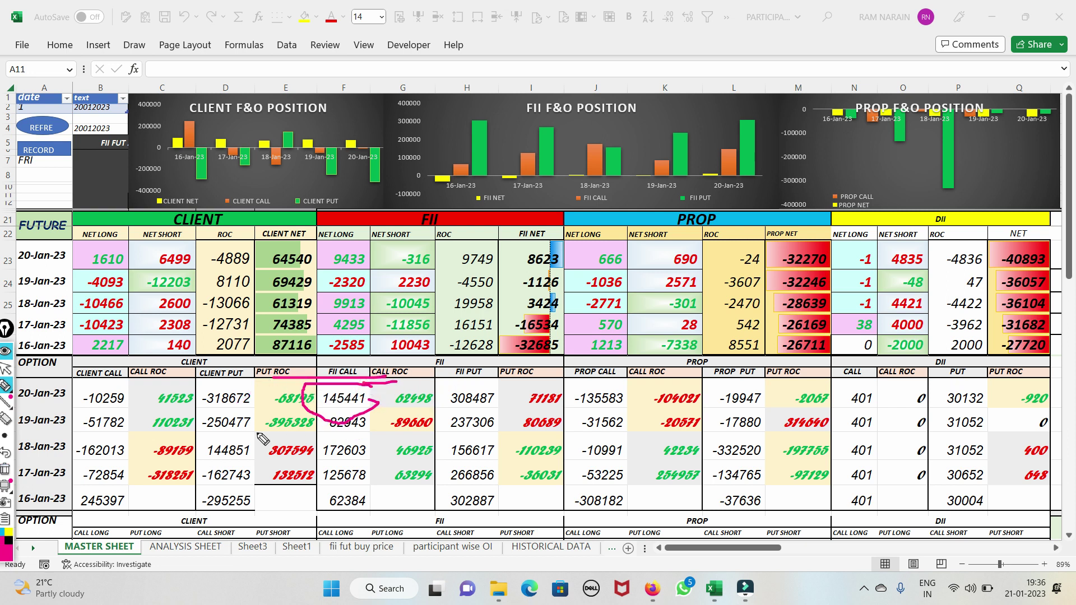
pyautogui.moveTo(447, 418)
pyautogui.mouseDown()
pyautogui.moveTo(493, 414)
pyautogui.moveTo(501, 428)
pyautogui.moveTo(436, 424)
pyautogui.mouseUp()
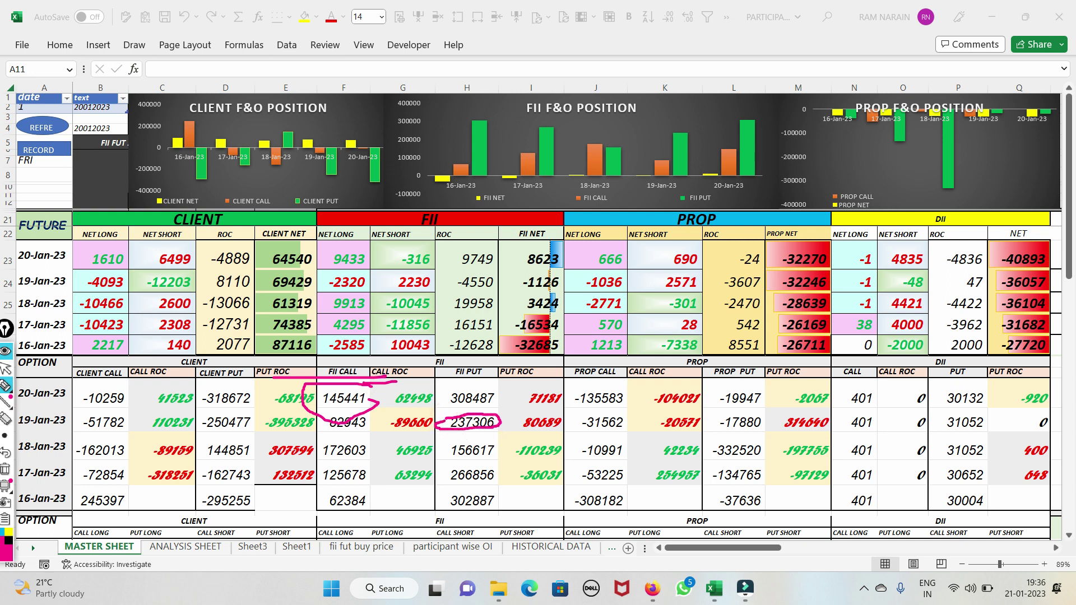
pyautogui.moveTo(21, 417); pyautogui.dragTo(135, 399)
pyautogui.moveTo(522, 396)
pyautogui.mouseDown()
pyautogui.moveTo(580, 393)
pyautogui.moveTo(560, 416)
pyautogui.moveTo(521, 412)
pyautogui.moveTo(524, 390)
pyautogui.mouseUp()
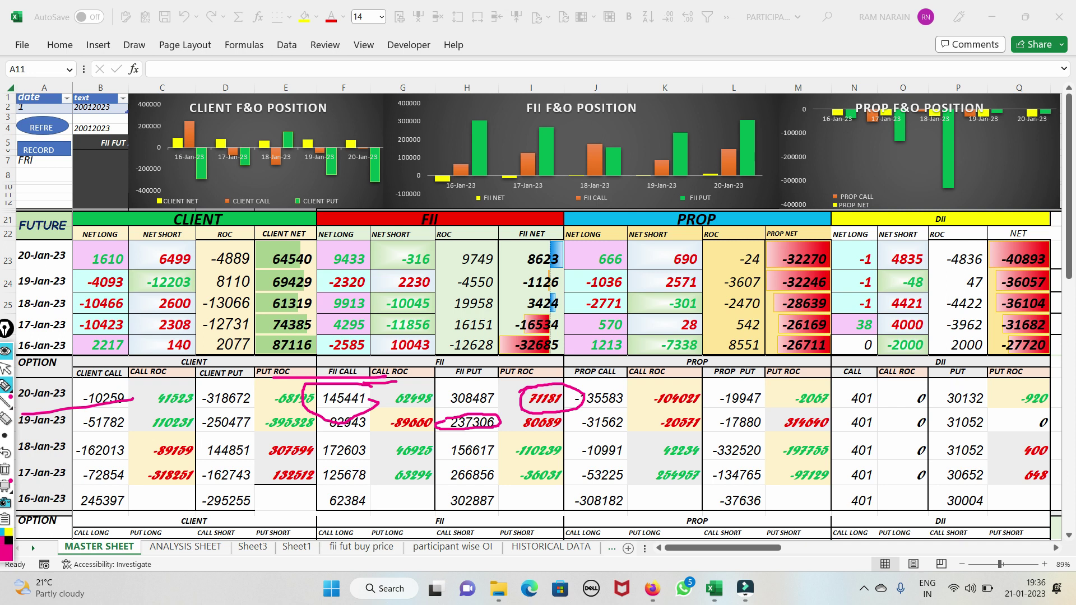
# - Clear the pen marks and tick the 20-Jan-23 FII call ROC and put ROC, then clear and tick both figures again
pyautogui.click(5, 469)
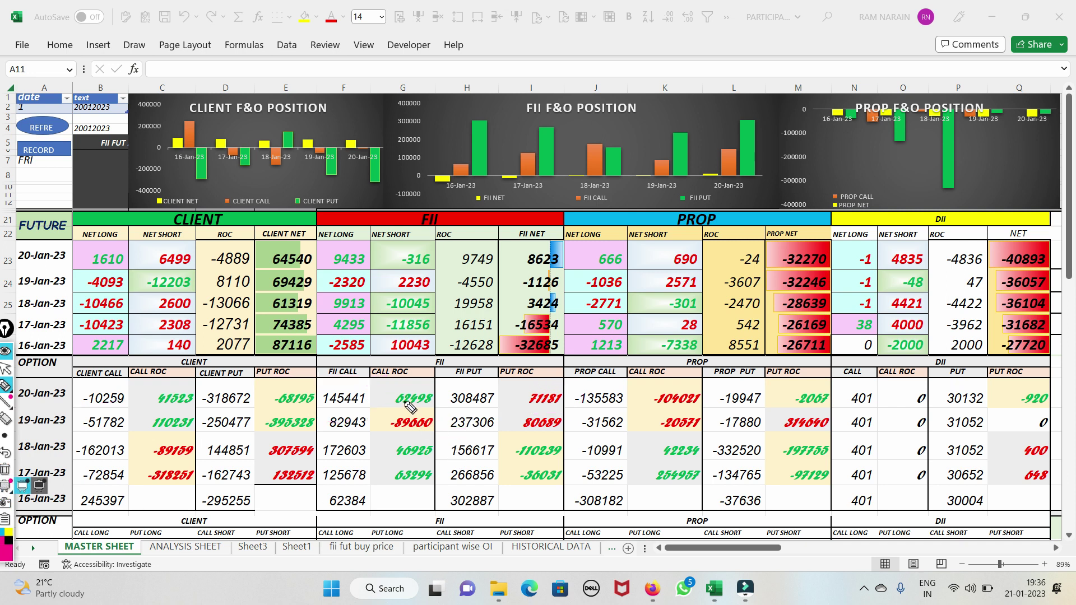
pyautogui.moveTo(401, 403); pyautogui.dragTo(485, 371)
pyautogui.moveTo(514, 404); pyautogui.dragTo(567, 393)
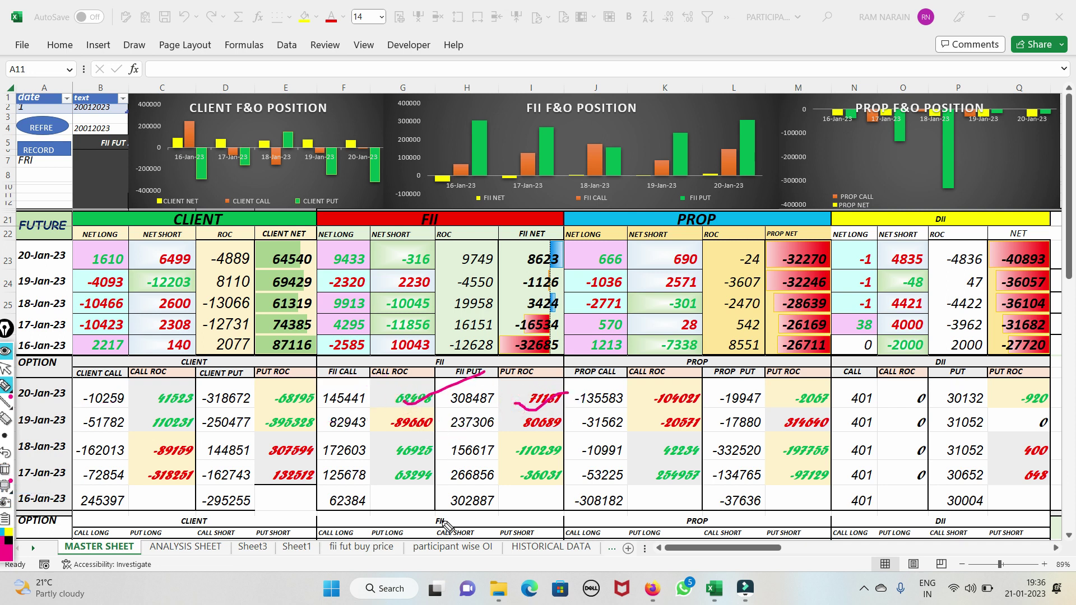
pyautogui.click(5, 469)
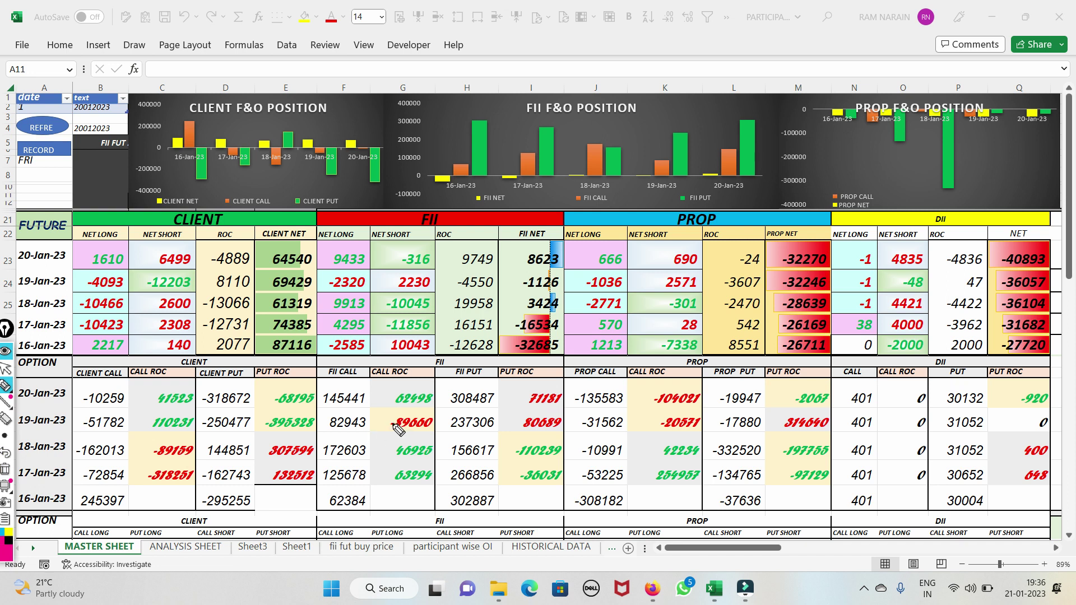
pyautogui.moveTo(380, 401); pyautogui.dragTo(448, 376)
pyautogui.moveTo(515, 402); pyautogui.dragTo(557, 390)
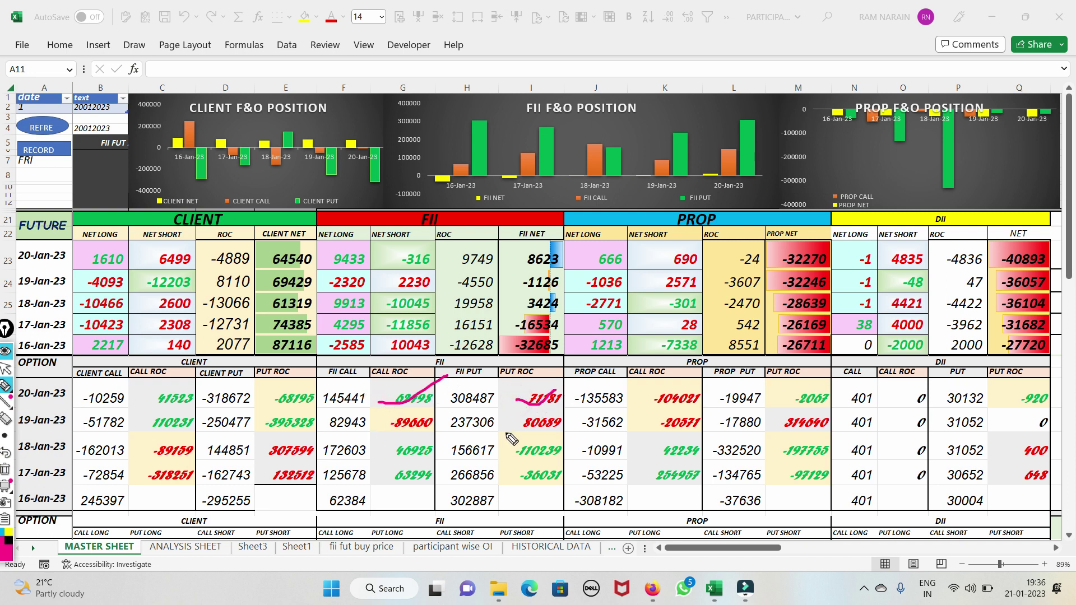
# - Clear the pen marks and circle the 20-Jan-23 FII call ROC and put ROC, then clear again and circle that date's FII NET
pyautogui.click(4, 472)
pyautogui.moveTo(436, 400)
pyautogui.mouseDown()
pyautogui.moveTo(388, 404)
pyautogui.moveTo(435, 393)
pyautogui.mouseUp()
pyautogui.moveTo(581, 392)
pyautogui.mouseDown()
pyautogui.moveTo(534, 391)
pyautogui.moveTo(566, 401)
pyautogui.moveTo(560, 391)
pyautogui.moveTo(612, 390)
pyautogui.mouseUp()
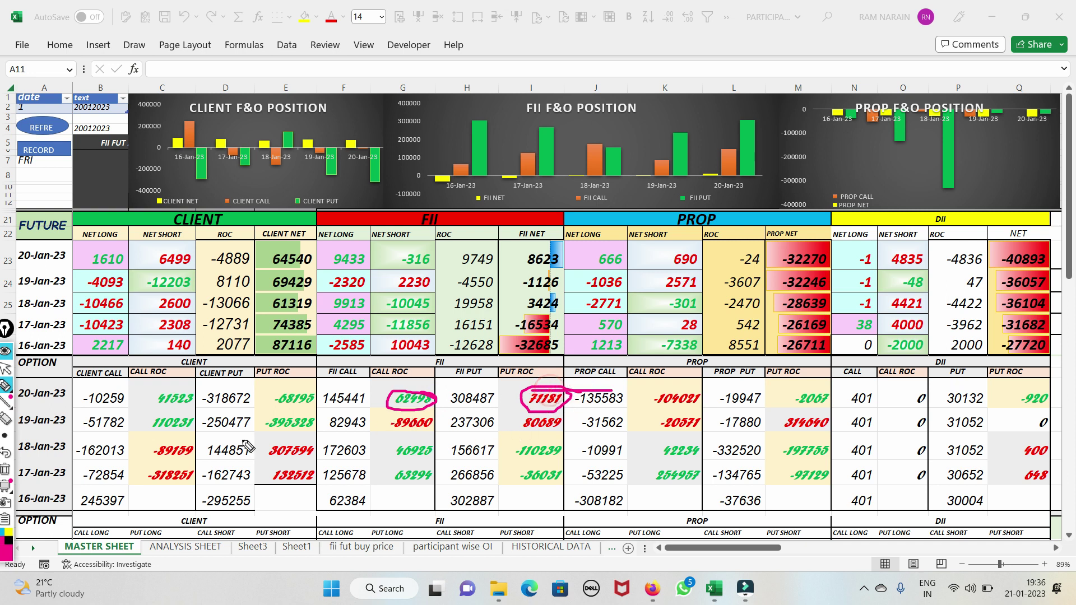
pyautogui.click(5, 470)
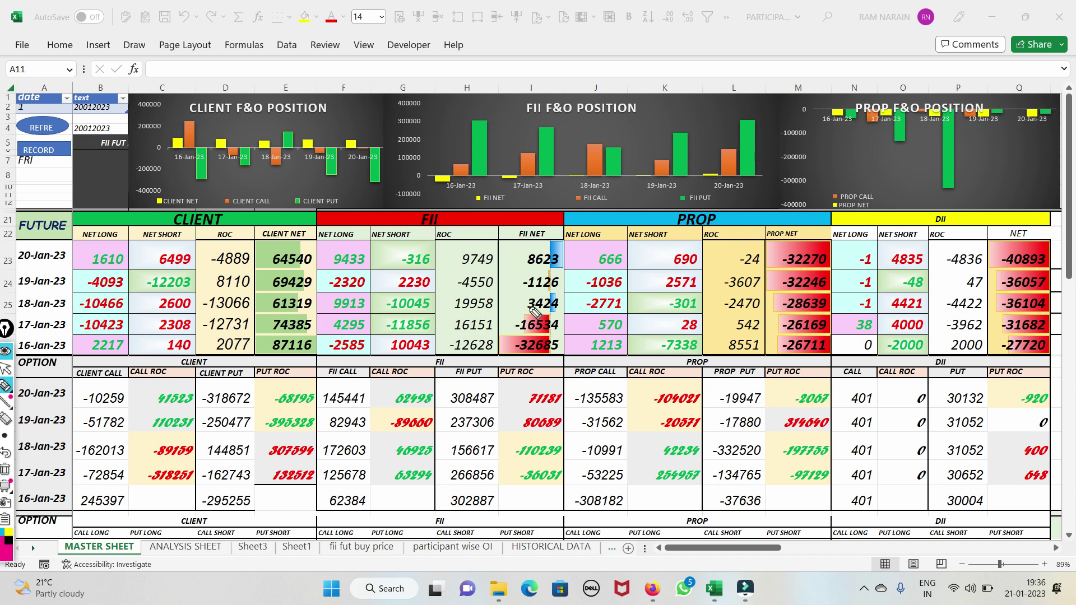
pyautogui.moveTo(558, 248)
pyautogui.mouseDown()
pyautogui.moveTo(515, 262)
pyautogui.moveTo(565, 246)
pyautogui.moveTo(485, 252)
pyautogui.moveTo(565, 246)
pyautogui.mouseUp()
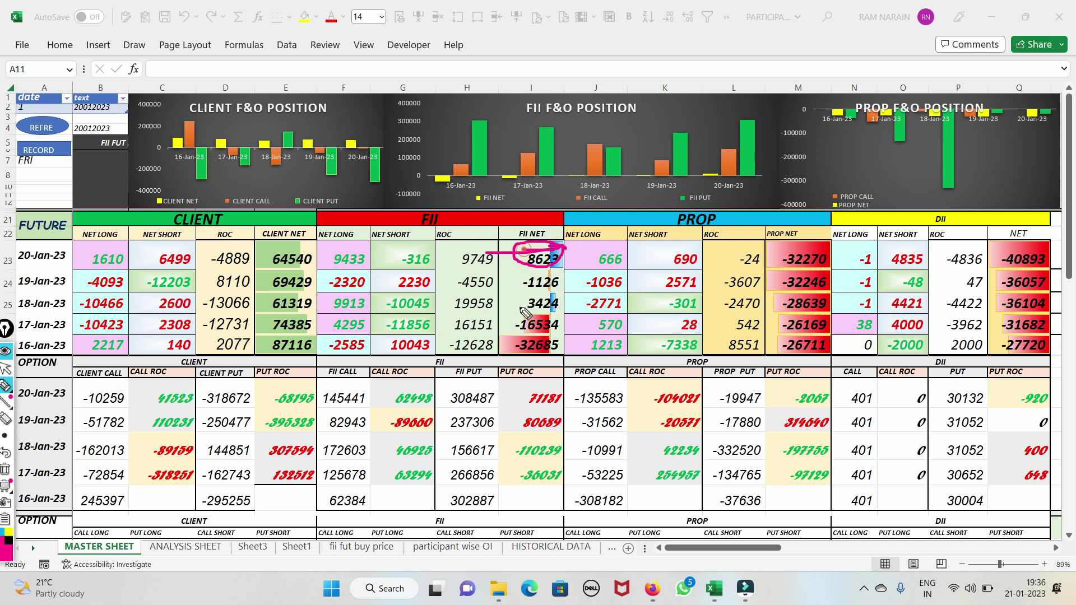
# - Clear the pen marks, circle the 20-Jan-23 FII put with a falling curve and underline the FII call, then clear and redraw the put marking
pyautogui.click(5, 470)
pyautogui.moveTo(496, 397)
pyautogui.mouseDown()
pyautogui.moveTo(457, 390)
pyautogui.moveTo(476, 416)
pyautogui.moveTo(498, 393)
pyautogui.moveTo(515, 397)
pyautogui.moveTo(523, 457)
pyautogui.moveTo(560, 434)
pyautogui.mouseUp()
pyautogui.moveTo(327, 405)
pyautogui.mouseDown()
pyautogui.moveTo(375, 405)
pyautogui.moveTo(359, 390)
pyautogui.mouseUp()
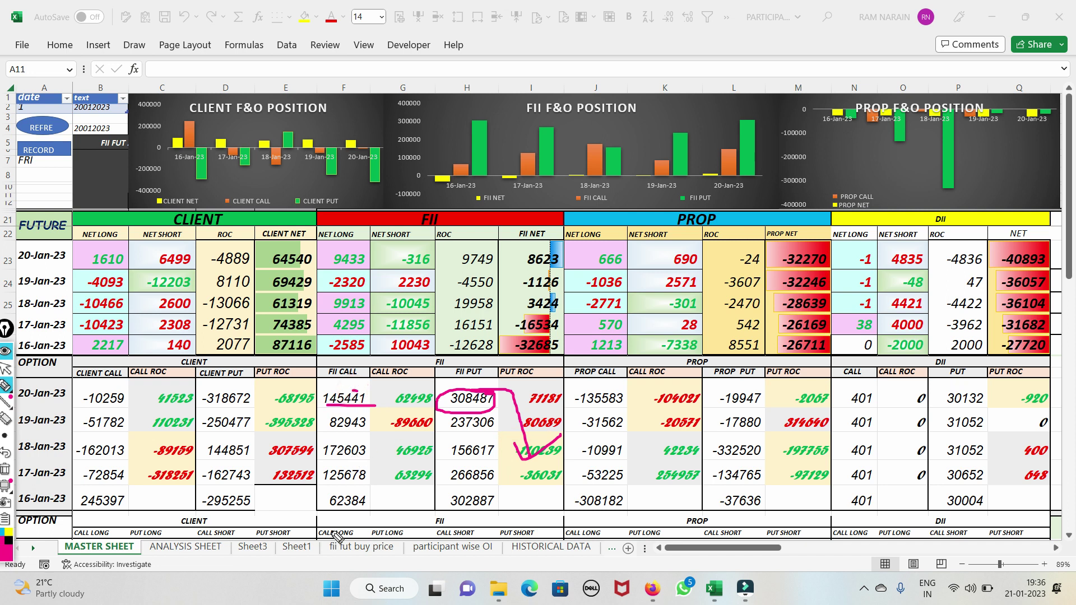
pyautogui.click(5, 469)
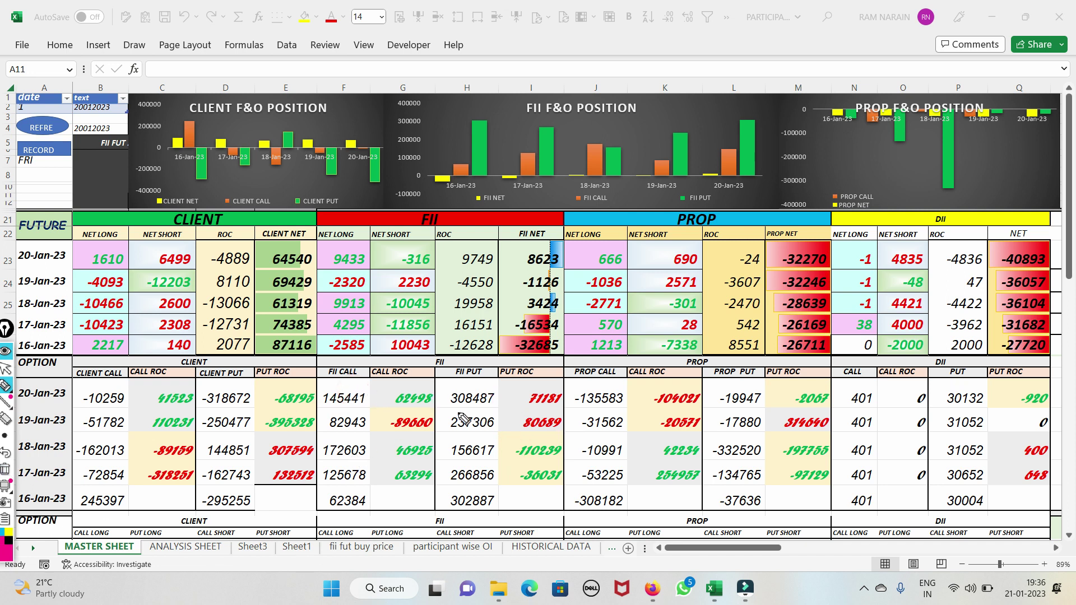
pyautogui.moveTo(433, 394)
pyautogui.mouseDown()
pyautogui.moveTo(501, 392)
pyautogui.moveTo(525, 417)
pyautogui.moveTo(530, 458)
pyautogui.moveTo(580, 430)
pyautogui.mouseUp()
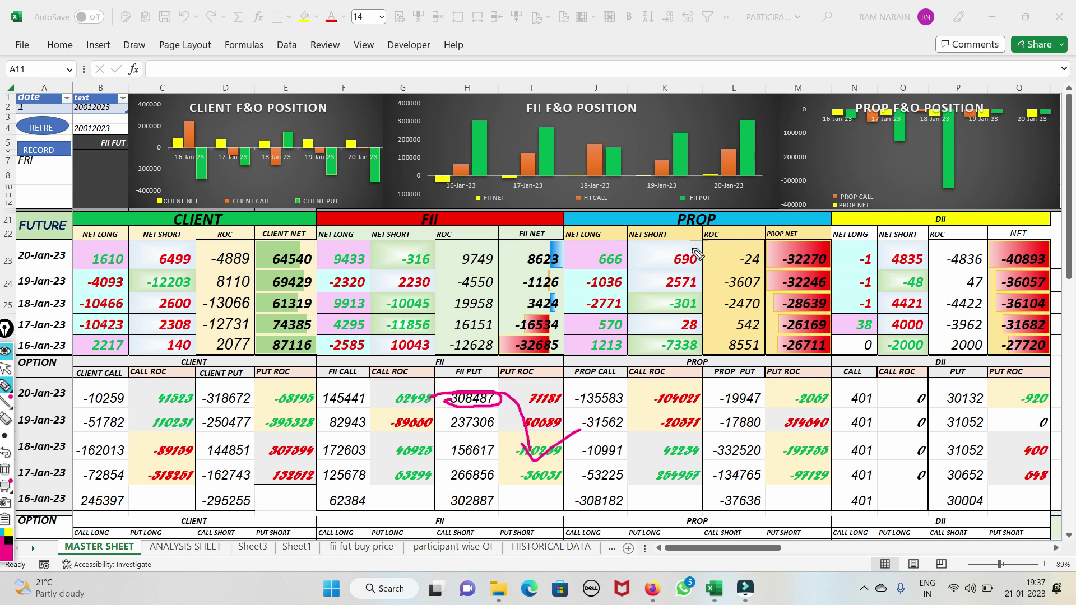
# - Clear the pen marks, circle the 19-Jan-23 PROP call and 20-Jan-23 PROP call ROC, then clear again and circle the 20-Jan-23 PROP call
pyautogui.click(6, 469)
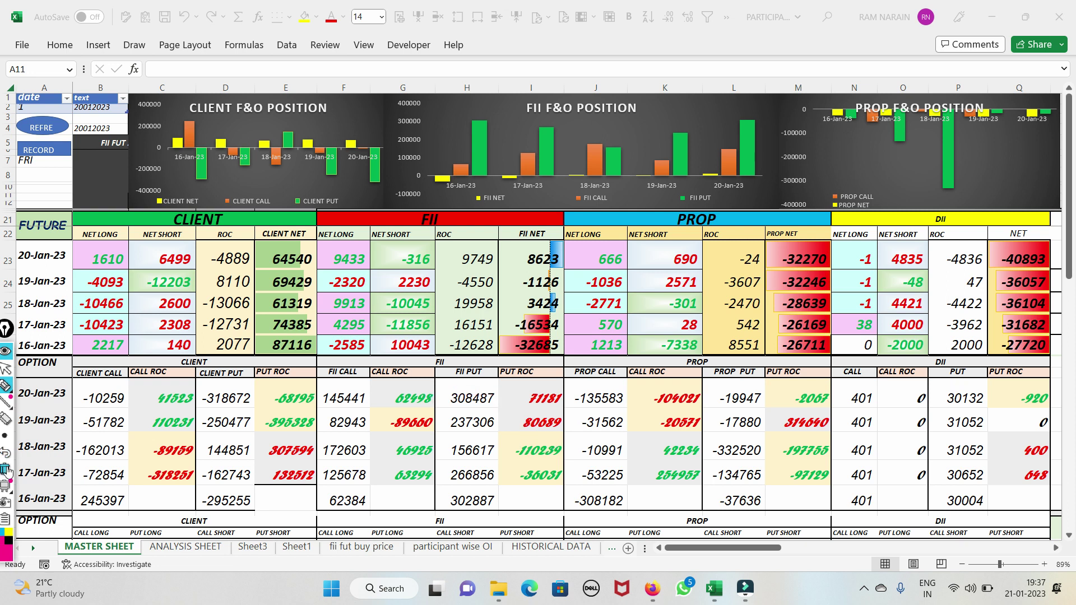
pyautogui.moveTo(631, 432)
pyautogui.mouseDown()
pyautogui.moveTo(608, 412)
pyautogui.moveTo(577, 425)
pyautogui.moveTo(625, 436)
pyautogui.moveTo(630, 421)
pyautogui.moveTo(610, 411)
pyautogui.mouseUp()
pyautogui.moveTo(699, 385)
pyautogui.mouseDown()
pyautogui.moveTo(636, 394)
pyautogui.moveTo(695, 419)
pyautogui.moveTo(700, 395)
pyautogui.moveTo(743, 380)
pyautogui.mouseUp()
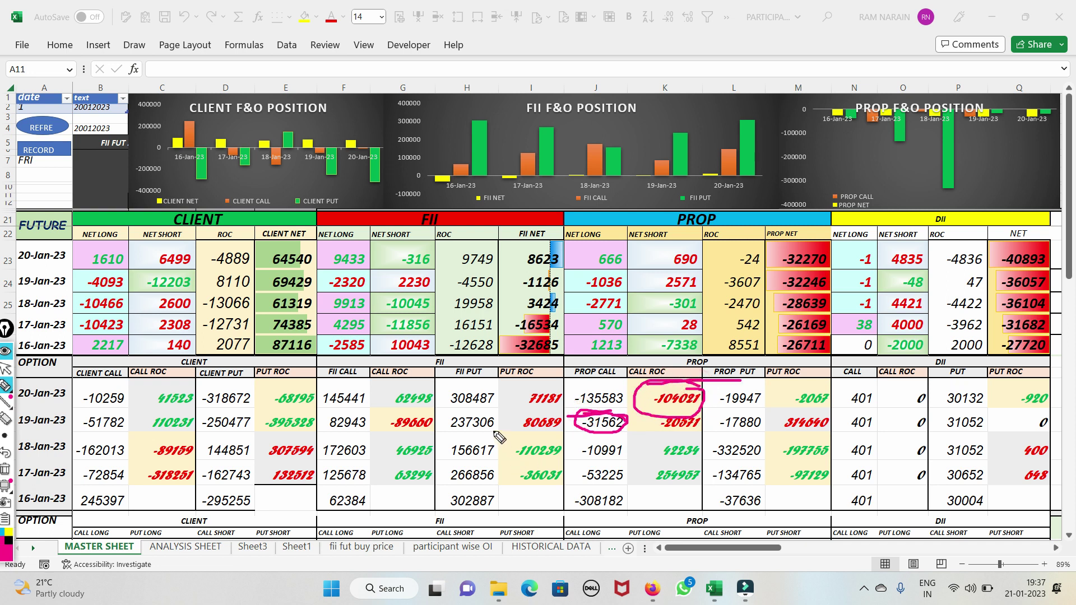
pyautogui.click(5, 469)
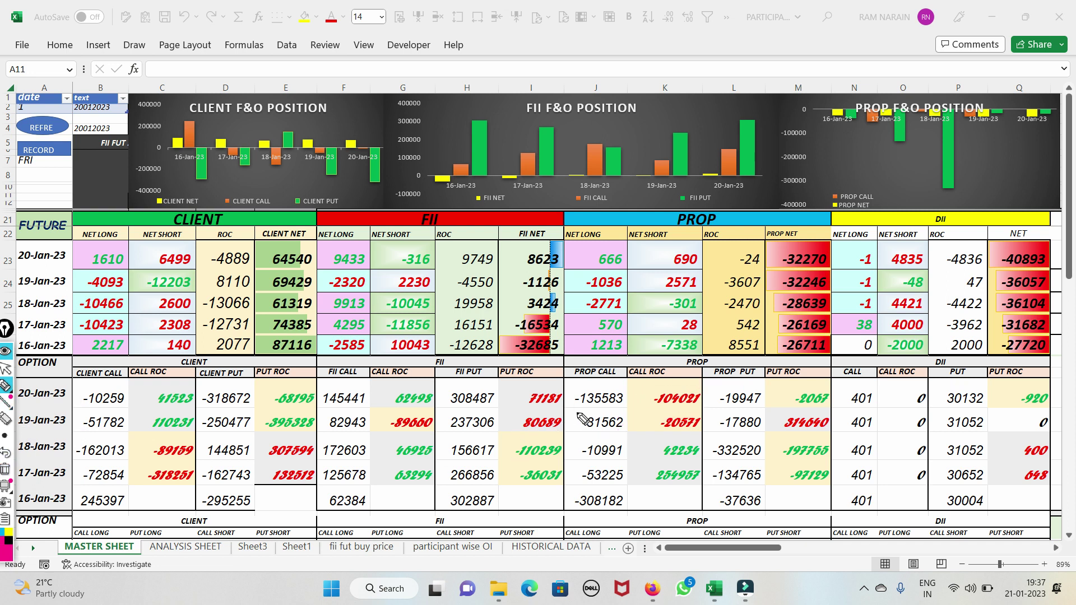
pyautogui.moveTo(635, 402)
pyautogui.mouseDown()
pyautogui.moveTo(596, 387)
pyautogui.moveTo(572, 414)
pyautogui.moveTo(625, 416)
pyautogui.moveTo(586, 399)
pyautogui.moveTo(639, 395)
pyautogui.mouseUp()
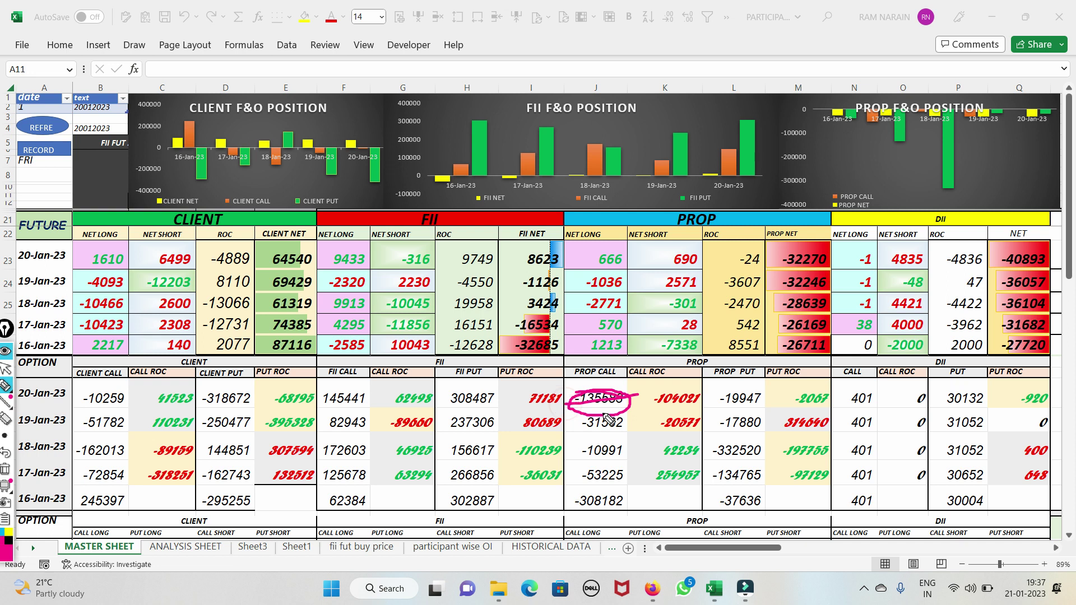
# - Mark the 19-Jan-23 PROP put and 20-Jan-23 PROP put ROC, then clear the pen marks and circle the 20-Jan-23 PROP put
pyautogui.moveTo(773, 425)
pyautogui.mouseDown()
pyautogui.moveTo(728, 415)
pyautogui.moveTo(723, 434)
pyautogui.moveTo(765, 416)
pyautogui.mouseUp()
pyautogui.moveTo(844, 395)
pyautogui.mouseDown()
pyautogui.moveTo(796, 392)
pyautogui.moveTo(830, 412)
pyautogui.moveTo(890, 390)
pyautogui.mouseUp()
pyautogui.moveTo(763, 403); pyautogui.dragTo(831, 407)
pyautogui.click(5, 469)
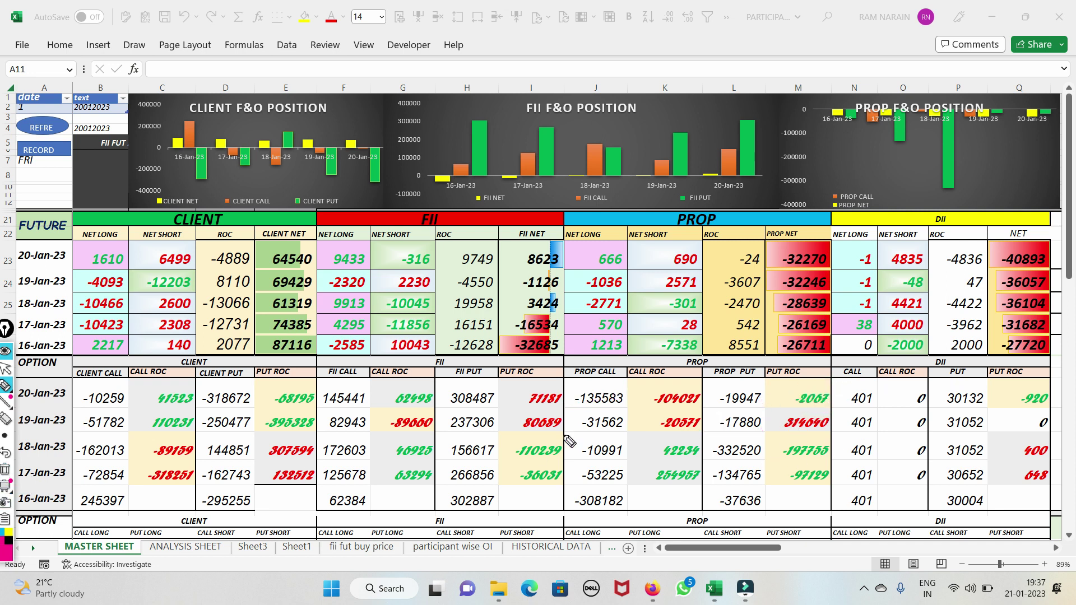
pyautogui.moveTo(765, 395)
pyautogui.mouseDown()
pyautogui.moveTo(707, 404)
pyautogui.moveTo(769, 392)
pyautogui.moveTo(746, 399)
pyautogui.mouseUp()
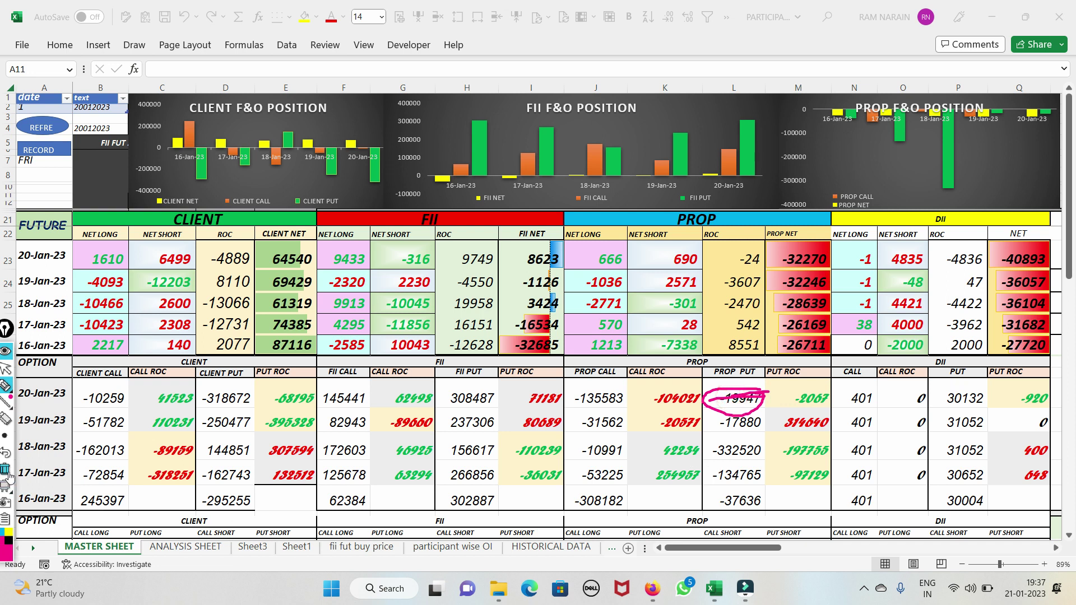
# - Clear the pen marks, draw a falling curve from the 20-Jan-23 PROP put and circle its ROC, then clear and redraw the curve as an arrow
pyautogui.hotkey('ctrl', 'z')
pyautogui.moveTo(693, 384)
pyautogui.mouseDown()
pyautogui.moveTo(748, 459)
pyautogui.moveTo(752, 487)
pyautogui.moveTo(801, 445)
pyautogui.mouseUp()
pyautogui.moveTo(841, 391)
pyautogui.mouseDown()
pyautogui.moveTo(818, 379)
pyautogui.moveTo(846, 395)
pyautogui.moveTo(731, 399)
pyautogui.mouseUp()
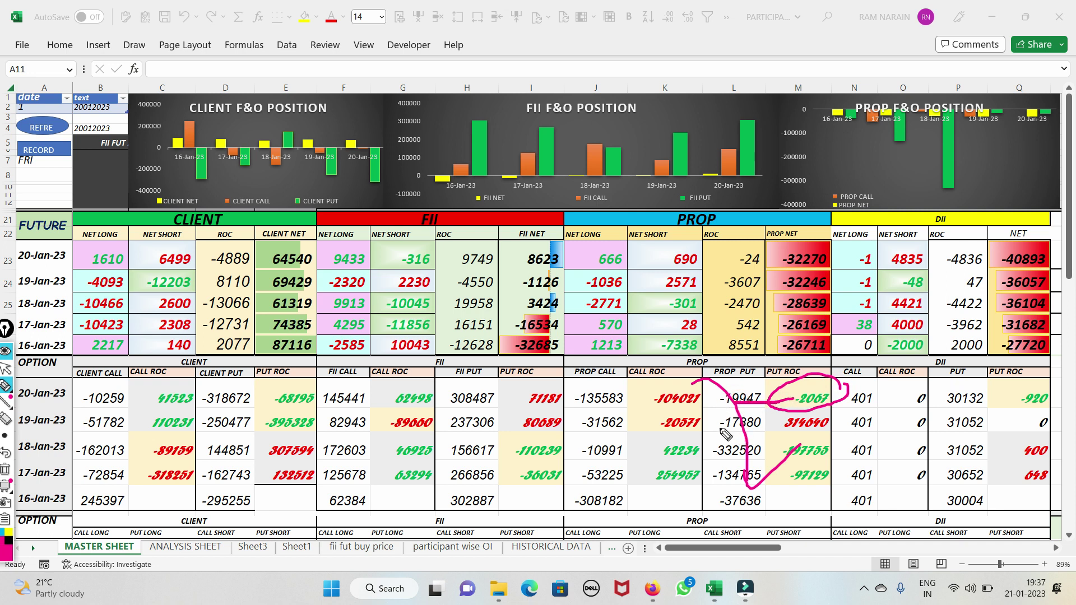
pyautogui.click(5, 469)
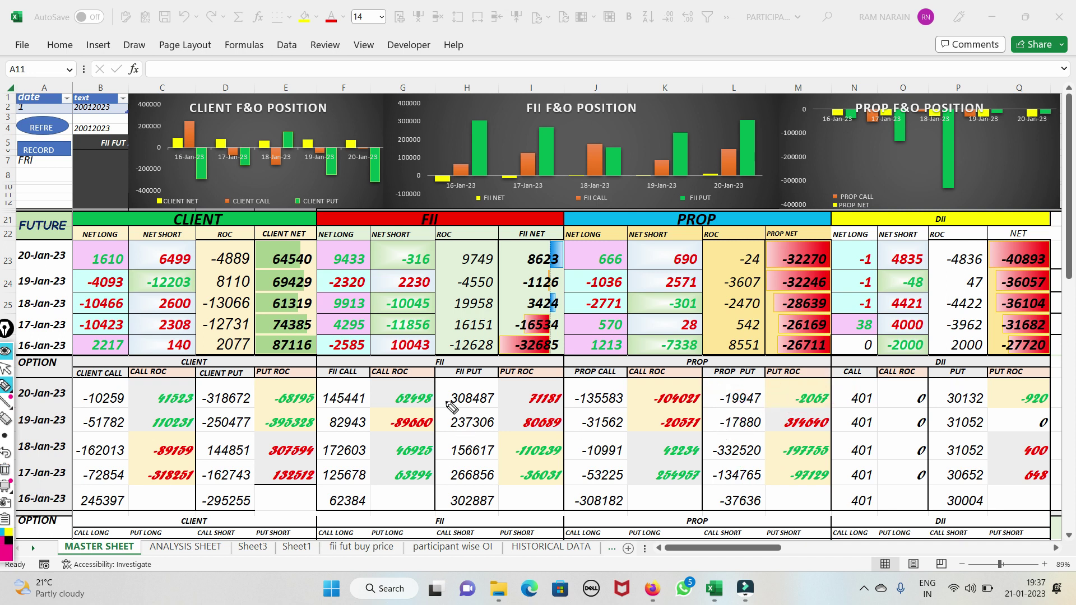
pyautogui.moveTo(707, 386)
pyautogui.mouseDown()
pyautogui.moveTo(784, 454)
pyautogui.moveTo(787, 481)
pyautogui.moveTo(779, 476)
pyautogui.mouseUp()
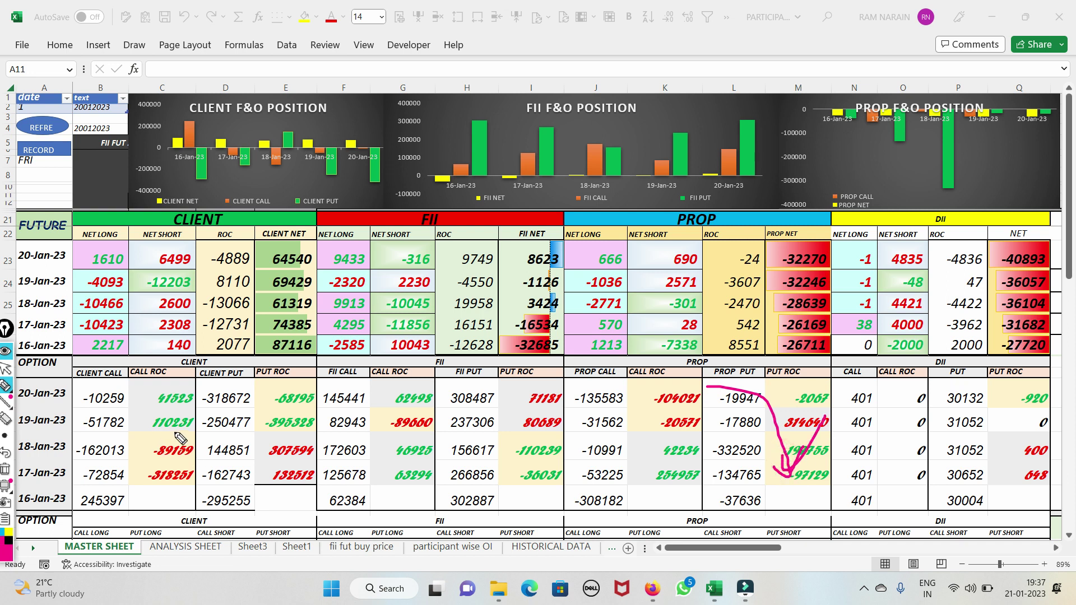
# - Clear the pen marks, circle and tick the 20-Jan-23 client put, and circle the PROP call ROC with a downward arrow and connecting lines
pyautogui.moveTo(245, 404)
pyautogui.mouseDown()
pyautogui.moveTo(221, 387)
pyautogui.moveTo(185, 412)
pyautogui.moveTo(286, 412)
pyautogui.mouseUp()
pyautogui.hotkey('ctrl', 'shift', '7')
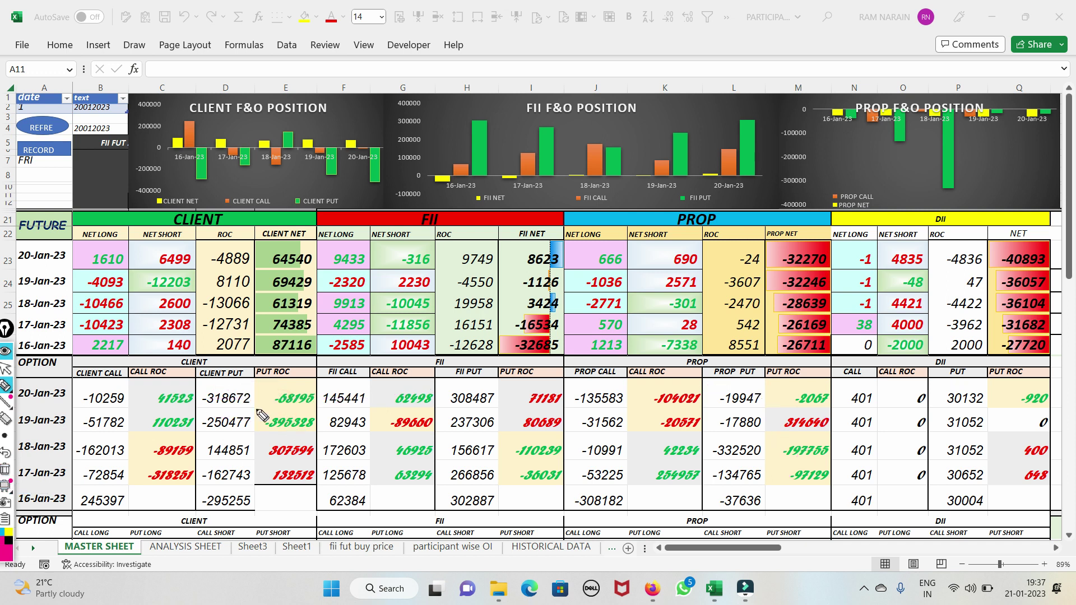
pyautogui.moveTo(219, 405); pyautogui.dragTo(277, 367)
pyautogui.moveTo(206, 394)
pyautogui.mouseDown()
pyautogui.moveTo(242, 384)
pyautogui.moveTo(258, 397)
pyautogui.moveTo(215, 418)
pyautogui.moveTo(207, 395)
pyautogui.moveTo(245, 445)
pyautogui.mouseUp()
pyautogui.moveTo(696, 392)
pyautogui.mouseDown()
pyautogui.moveTo(718, 478)
pyautogui.moveTo(739, 453)
pyautogui.mouseUp()
pyautogui.moveTo(716, 391)
pyautogui.mouseDown()
pyautogui.moveTo(631, 414)
pyautogui.moveTo(759, 385)
pyautogui.mouseUp()
pyautogui.moveTo(607, 387); pyautogui.dragTo(757, 386)
pyautogui.moveTo(660, 392); pyautogui.dragTo(715, 390)
pyautogui.moveTo(255, 393)
pyautogui.mouseDown()
pyautogui.moveTo(213, 394)
pyautogui.moveTo(261, 389)
pyautogui.mouseUp()
pyautogui.click(22, 485)
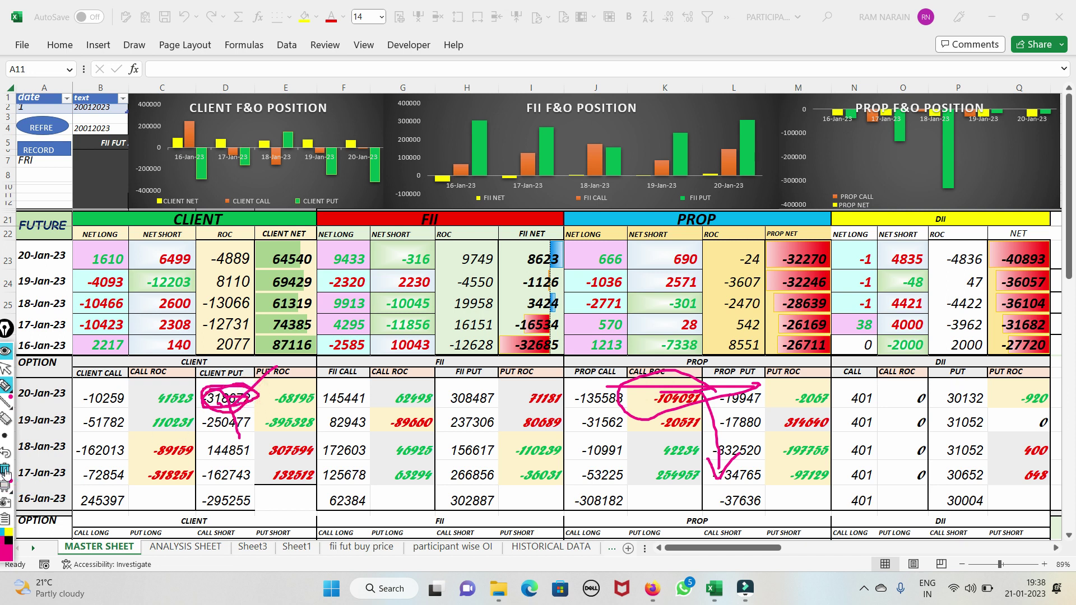
# - Underline the 20-Jan-23 client put and circle the FII put ROC, then clear and re-circle the ROC with a rising line
pyautogui.moveTo(193, 410)
pyautogui.mouseDown()
pyautogui.moveTo(249, 416)
pyautogui.moveTo(241, 423)
pyautogui.mouseUp()
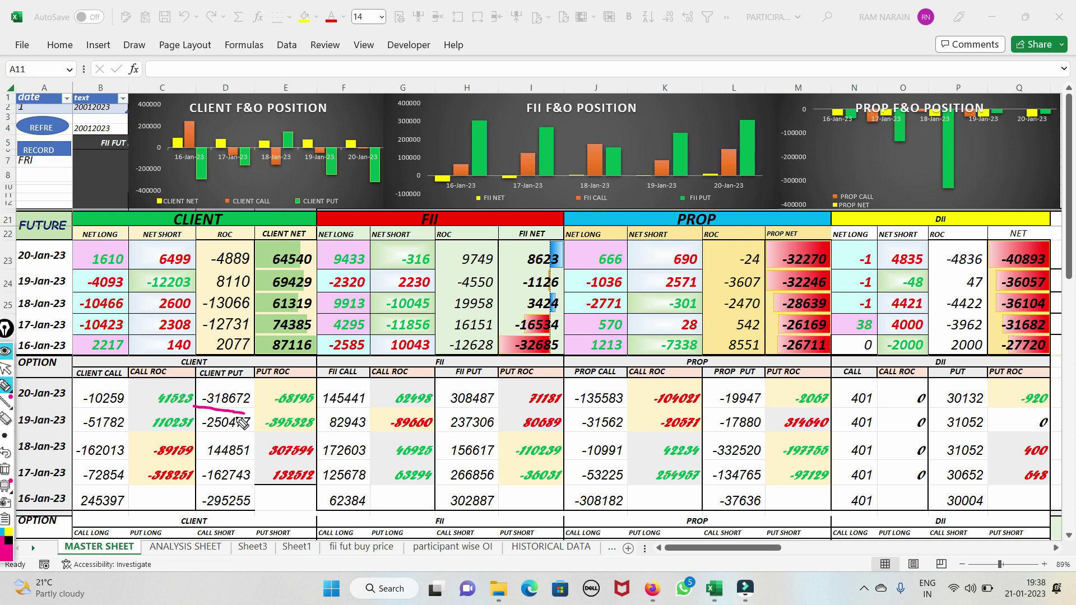
pyautogui.moveTo(515, 402); pyautogui.dragTo(622, 385)
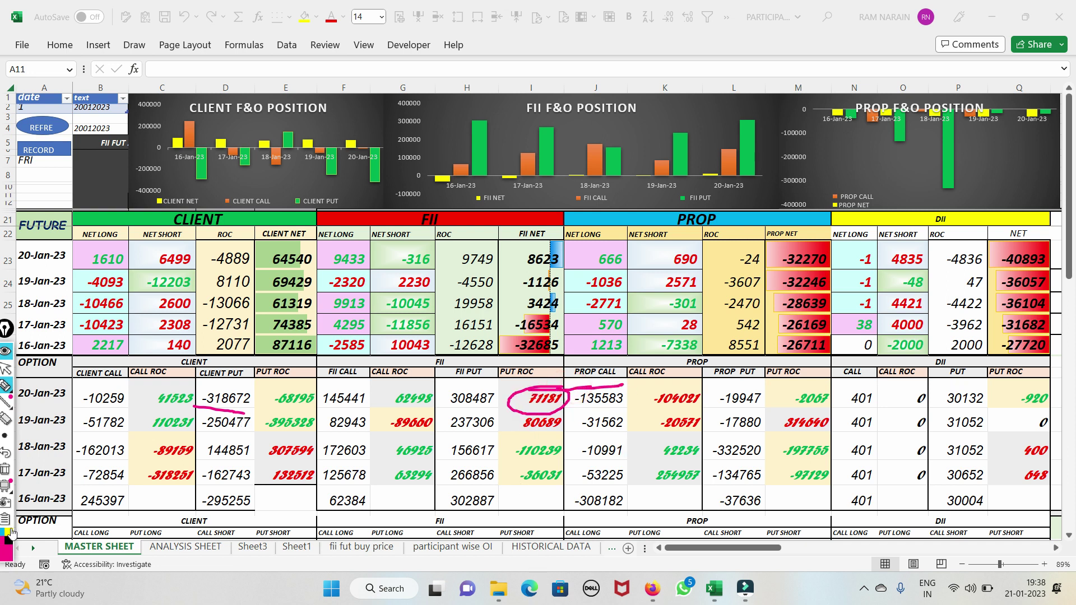
pyautogui.click(5, 470)
pyautogui.moveTo(560, 401)
pyautogui.mouseDown()
pyautogui.moveTo(540, 387)
pyautogui.moveTo(574, 389)
pyautogui.mouseUp()
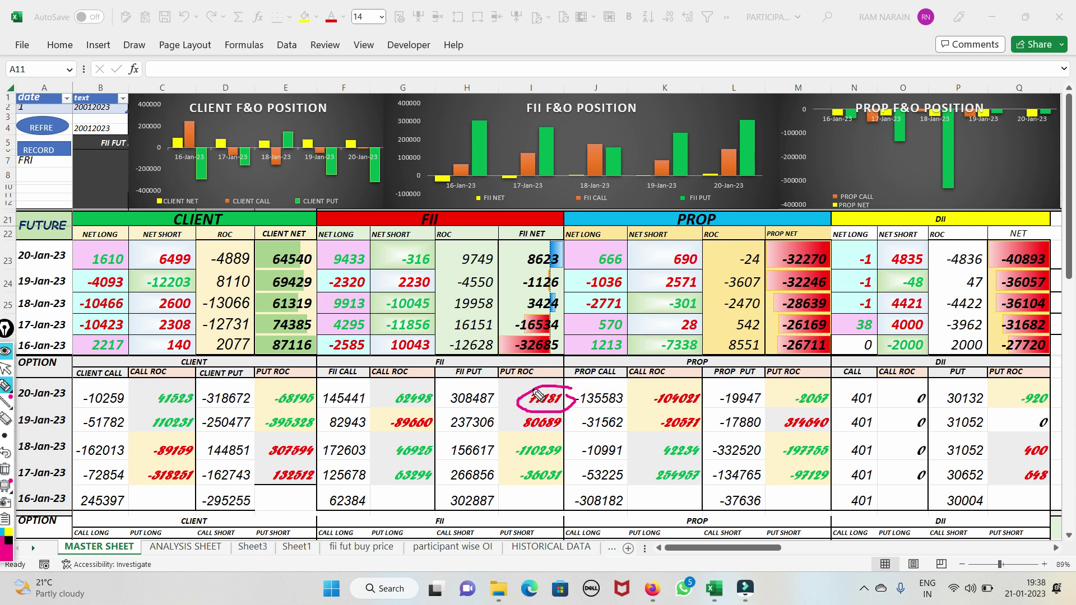
pyautogui.moveTo(567, 399); pyautogui.dragTo(677, 352)
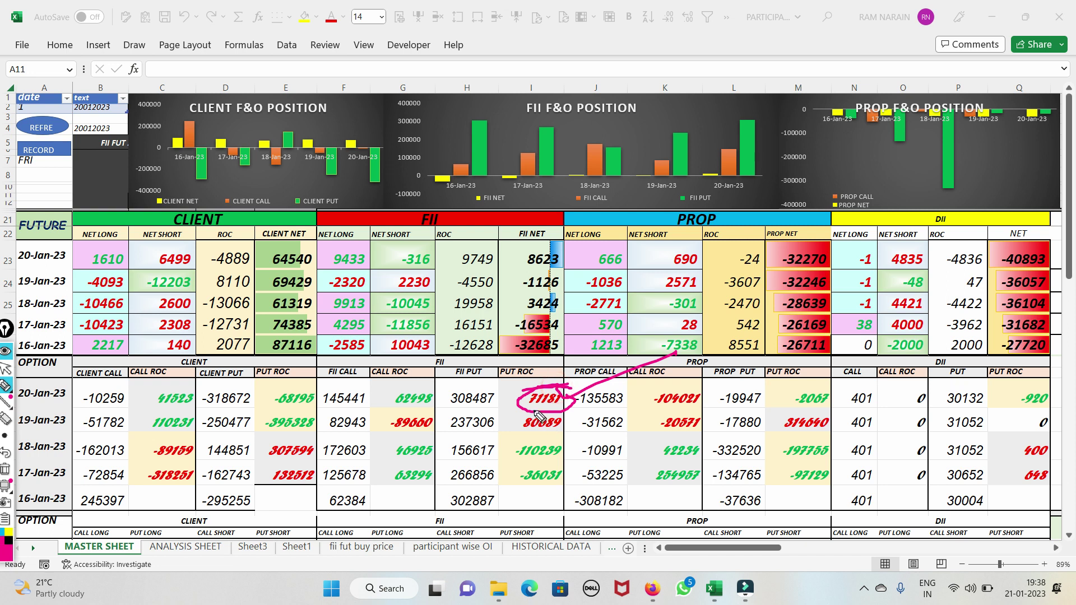
# - Circle the 20-Jan-23 PROP put ROC with a falling arrow, then clear and mark the FII put ROC with an arrow down the PROP call column
pyautogui.moveTo(822, 387)
pyautogui.mouseDown()
pyautogui.moveTo(841, 390)
pyautogui.moveTo(785, 404)
pyautogui.moveTo(837, 399)
pyautogui.mouseUp()
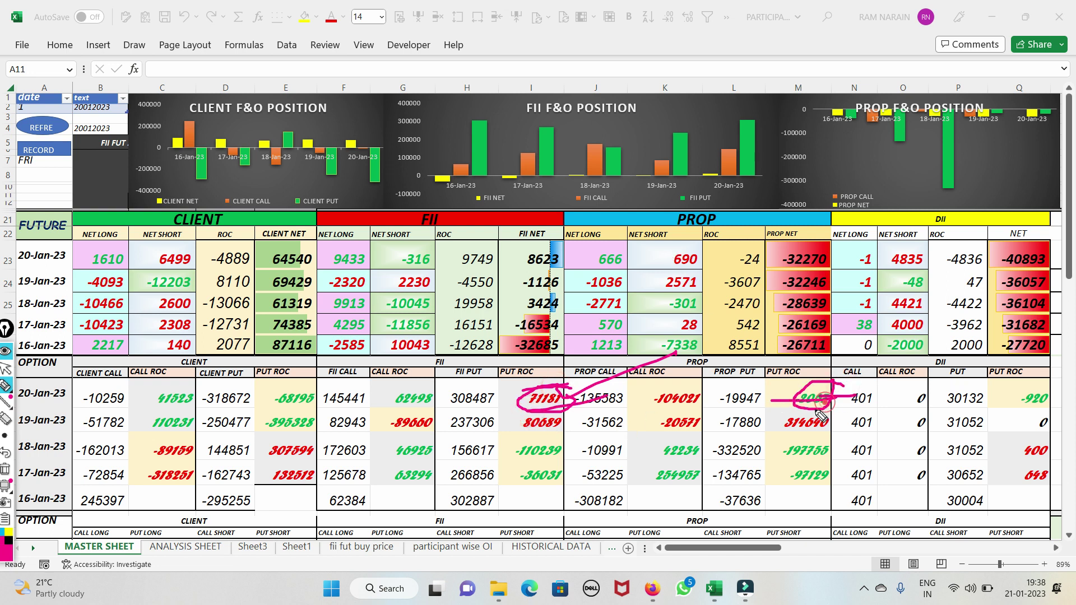
pyautogui.moveTo(762, 400)
pyautogui.mouseDown()
pyautogui.moveTo(783, 469)
pyautogui.moveTo(811, 455)
pyautogui.mouseUp()
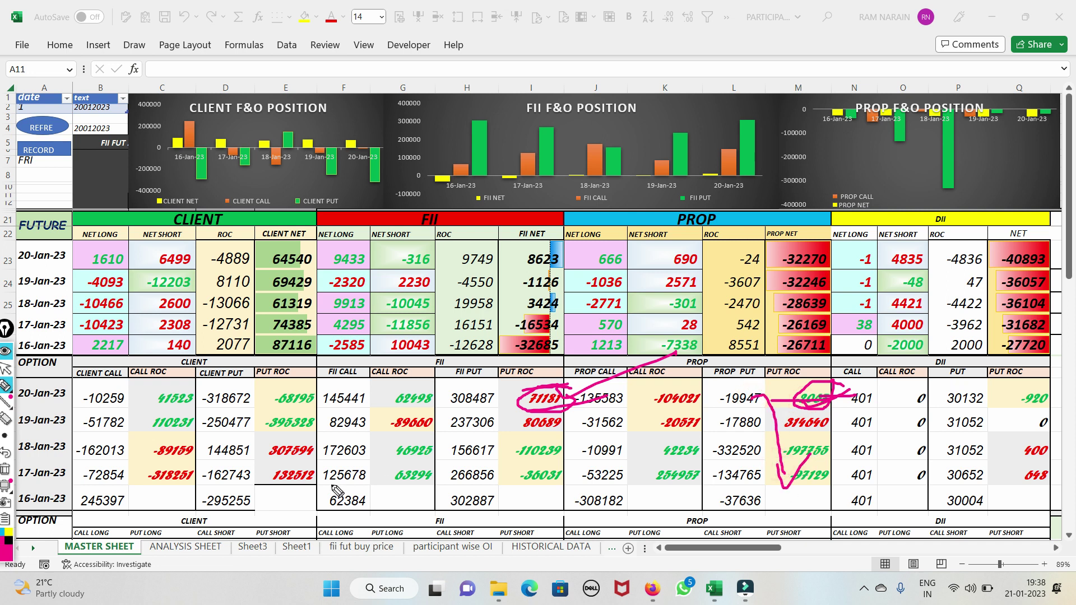
pyautogui.moveTo(569, 398)
pyautogui.mouseDown()
pyautogui.moveTo(527, 399)
pyautogui.moveTo(622, 415)
pyautogui.mouseUp()
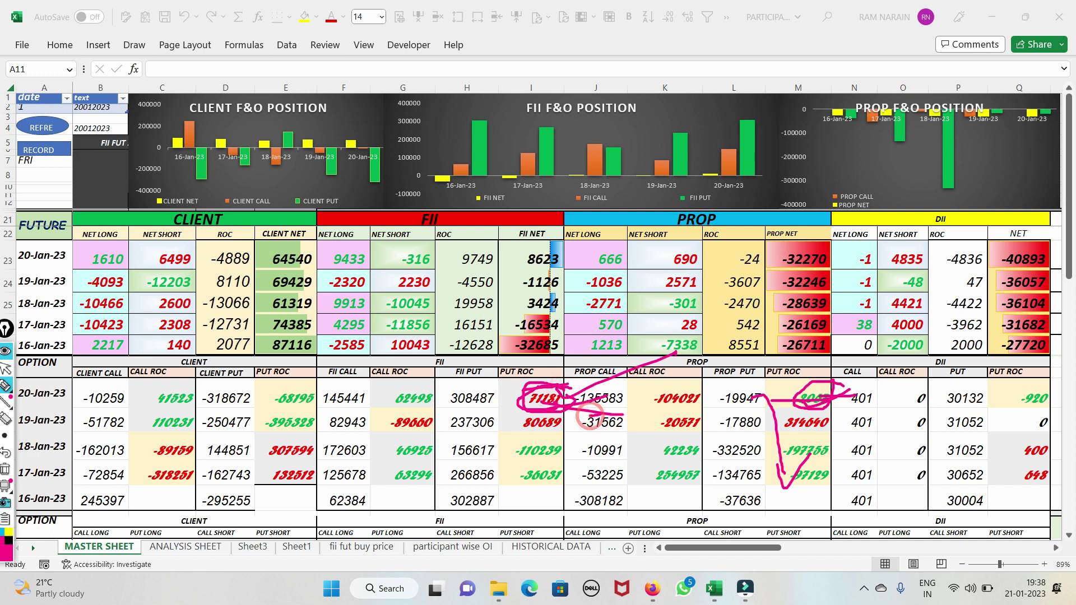
pyautogui.click(6, 470)
pyautogui.moveTo(567, 401)
pyautogui.mouseDown()
pyautogui.moveTo(524, 403)
pyautogui.moveTo(583, 412)
pyautogui.moveTo(608, 439)
pyautogui.moveTo(603, 476)
pyautogui.moveTo(616, 474)
pyautogui.mouseUp()
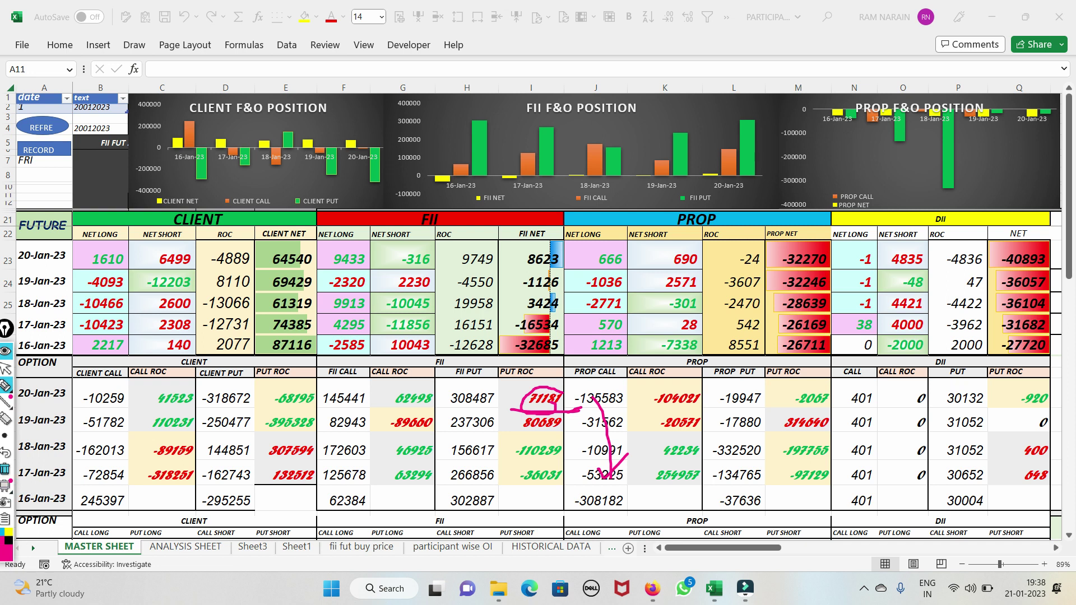
# - Clear the pen marks, draw falling arrows at FII put ROC, PROP call ROC and DII net short, and circle the 20-Jan-23 DII short and client call ROC
pyautogui.click(5, 469)
pyautogui.moveTo(7, 437)
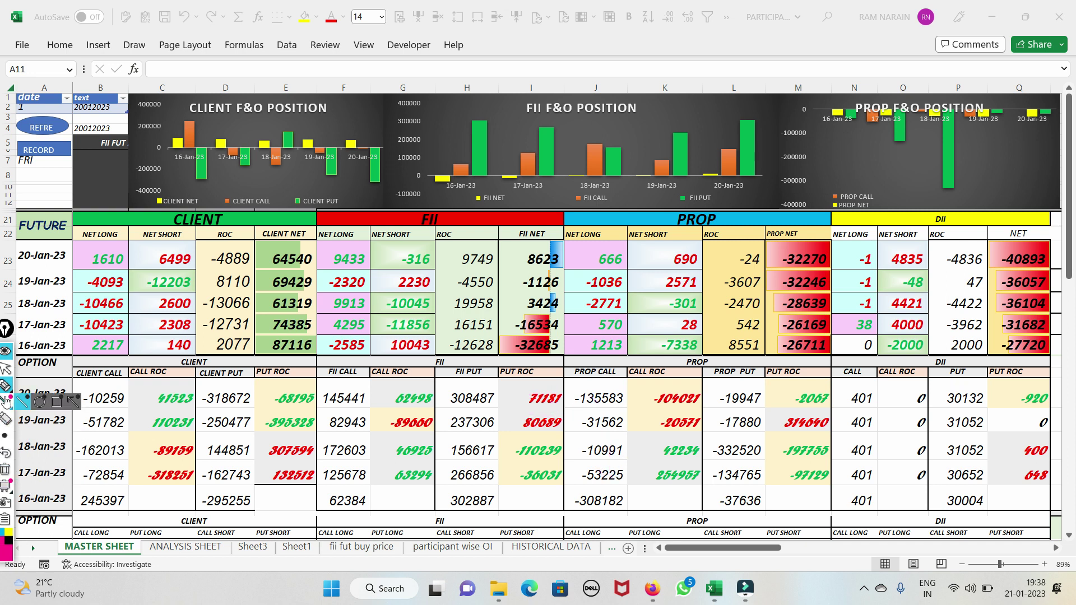
pyautogui.moveTo(6, 387)
pyautogui.moveTo(503, 390)
pyautogui.mouseDown()
pyautogui.moveTo(526, 464)
pyautogui.moveTo(573, 429)
pyautogui.mouseUp()
pyautogui.moveTo(667, 379)
pyautogui.mouseDown()
pyautogui.moveTo(681, 387)
pyautogui.moveTo(717, 478)
pyautogui.moveTo(791, 415)
pyautogui.mouseUp()
pyautogui.moveTo(690, 465); pyautogui.dragTo(707, 488)
pyautogui.moveTo(850, 255)
pyautogui.mouseDown()
pyautogui.moveTo(905, 303)
pyautogui.moveTo(910, 352)
pyautogui.moveTo(948, 305)
pyautogui.mouseUp()
pyautogui.moveTo(939, 250)
pyautogui.mouseDown()
pyautogui.moveTo(896, 264)
pyautogui.moveTo(934, 247)
pyautogui.mouseUp()
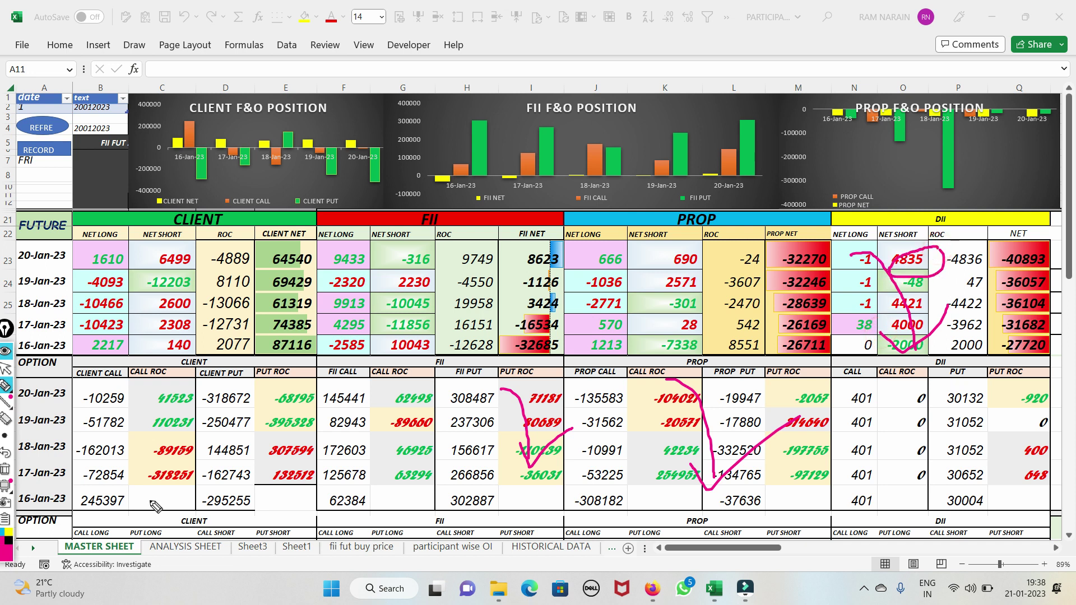
pyautogui.moveTo(195, 388)
pyautogui.mouseDown()
pyautogui.moveTo(150, 392)
pyautogui.moveTo(191, 376)
pyautogui.mouseUp()
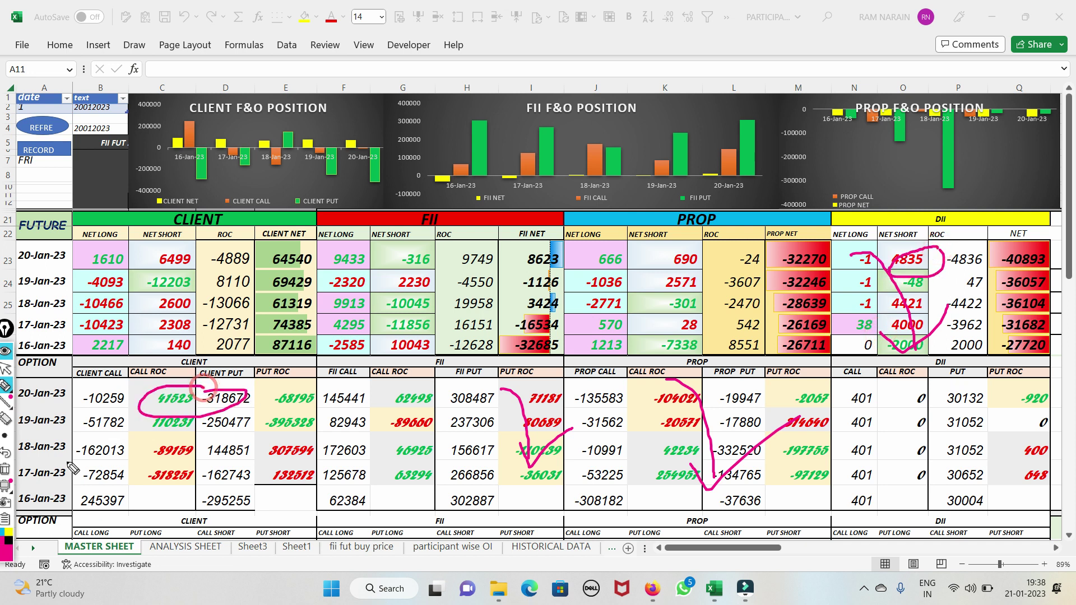
# - Clear the pen marks and switch to the nseoptionchain workbook
pyautogui.click(6, 469)
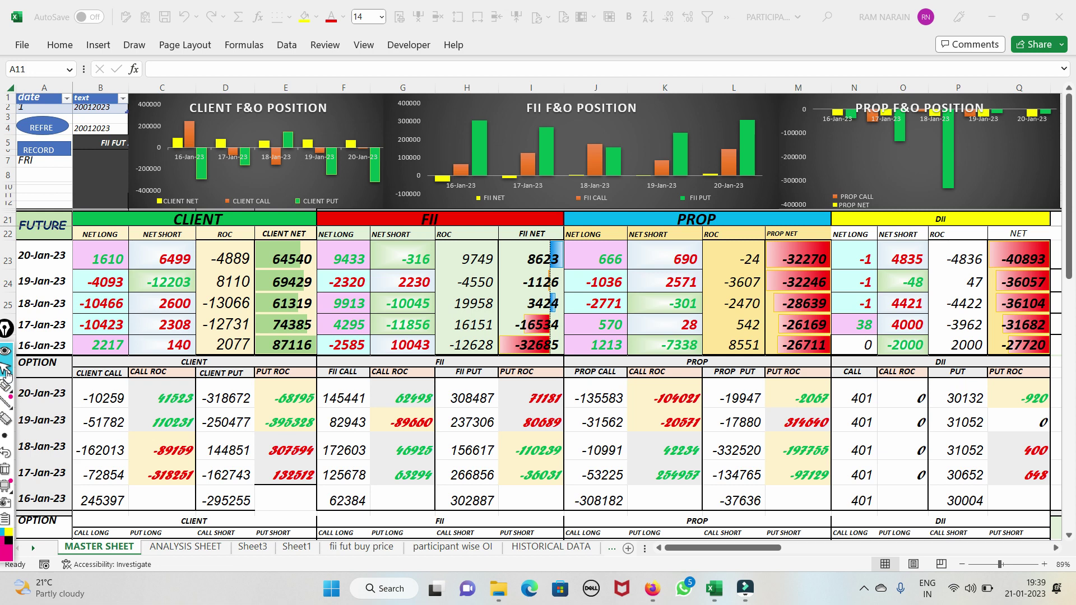
pyautogui.moveTo(713, 597)
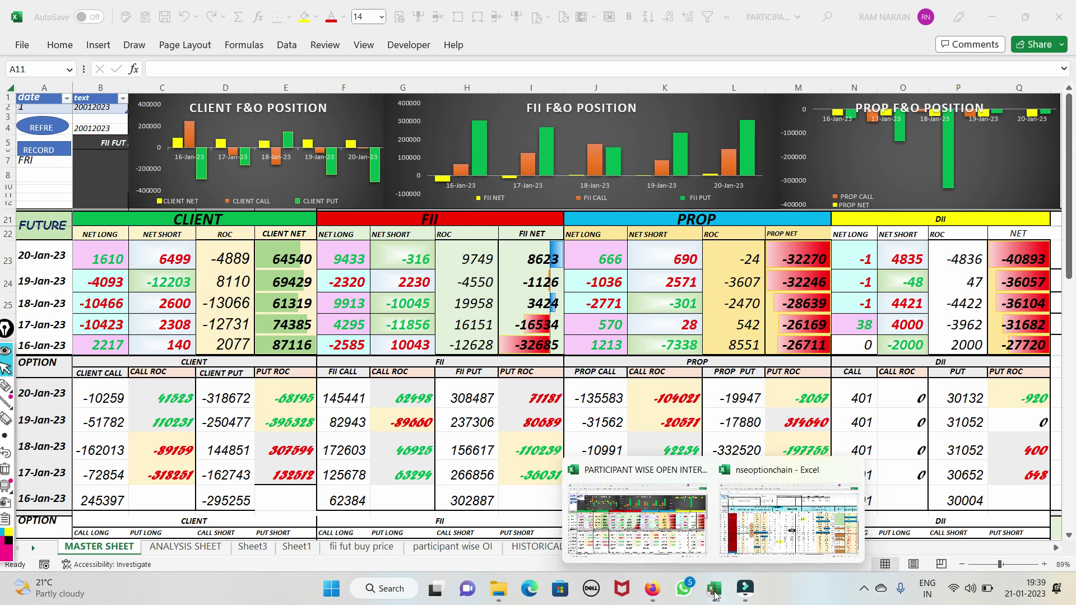
pyautogui.click(777, 519)
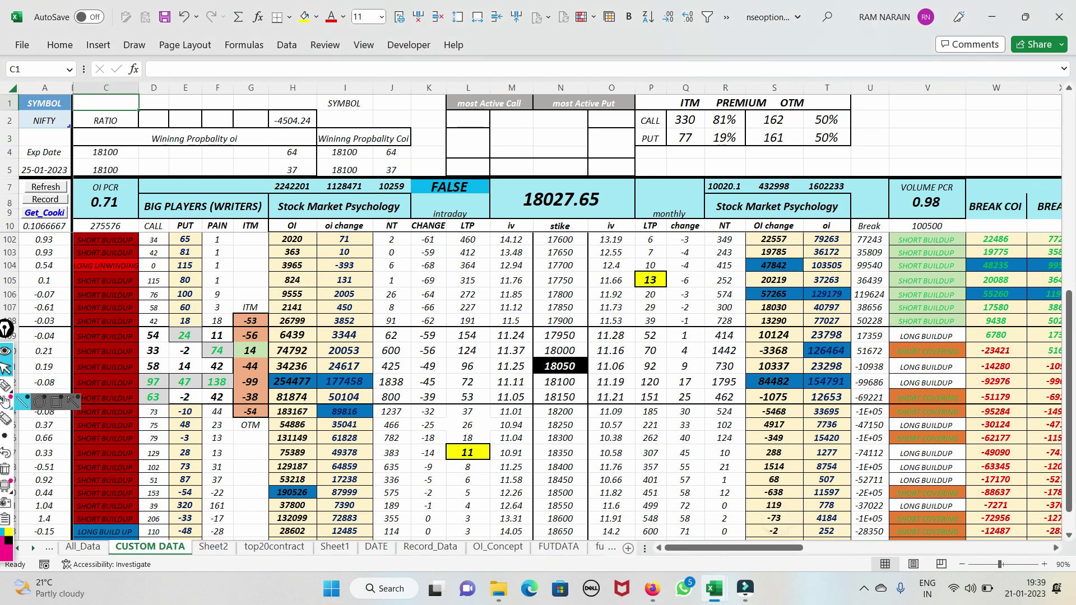
# - With the pen, circle the 18050 and 18100 strikes and the put OI change at 18100
pyautogui.click(22, 385)
pyautogui.moveTo(589, 354)
pyautogui.mouseDown()
pyautogui.moveTo(533, 352)
pyautogui.moveTo(552, 377)
pyautogui.moveTo(580, 363)
pyautogui.moveTo(535, 389)
pyautogui.moveTo(583, 385)
pyautogui.mouseUp()
pyautogui.moveTo(804, 364)
pyautogui.mouseDown()
pyautogui.moveTo(734, 386)
pyautogui.moveTo(810, 384)
pyautogui.moveTo(773, 395)
pyautogui.moveTo(781, 393)
pyautogui.mouseUp()
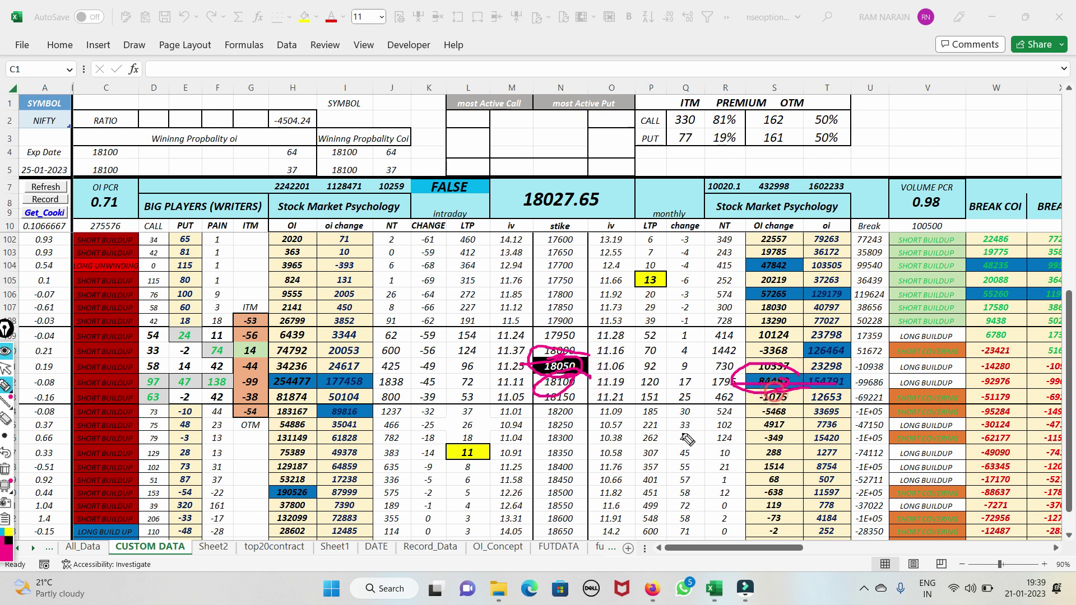
# - Clear the pen marks, circle the 18100 strike and its put OI change, underline the 18027.65 spot price, and draw a line from the call OI change
pyautogui.click(5, 469)
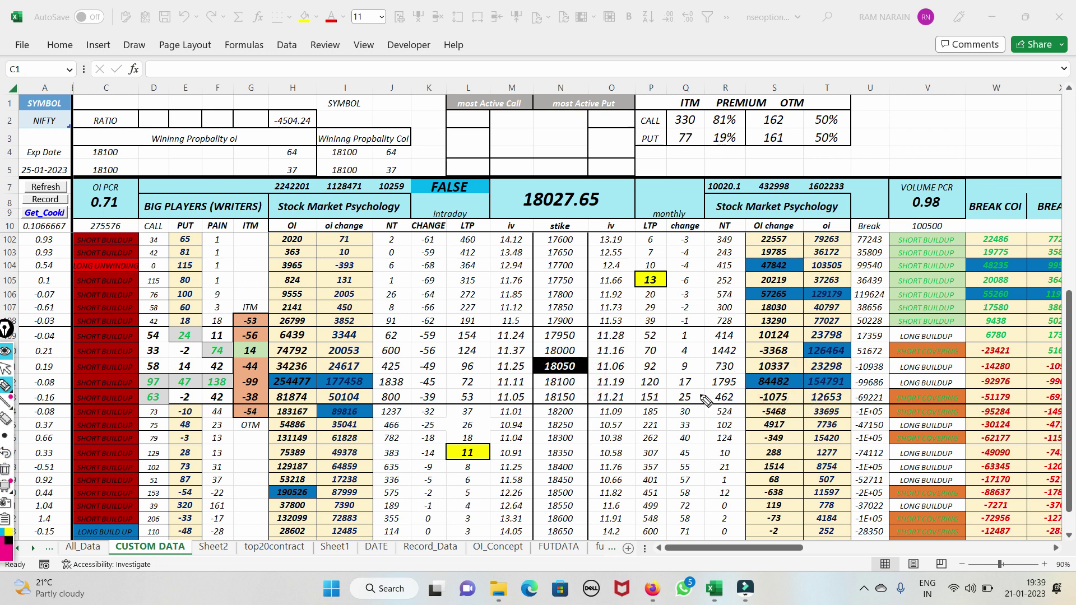
pyautogui.moveTo(792, 372)
pyautogui.mouseDown()
pyautogui.moveTo(753, 383)
pyautogui.moveTo(806, 356)
pyautogui.mouseUp()
pyautogui.moveTo(510, 211); pyautogui.dragTo(707, 213)
pyautogui.moveTo(575, 380)
pyautogui.mouseDown()
pyautogui.moveTo(530, 381)
pyautogui.moveTo(583, 387)
pyautogui.mouseUp()
pyautogui.moveTo(344, 381); pyautogui.dragTo(474, 329)
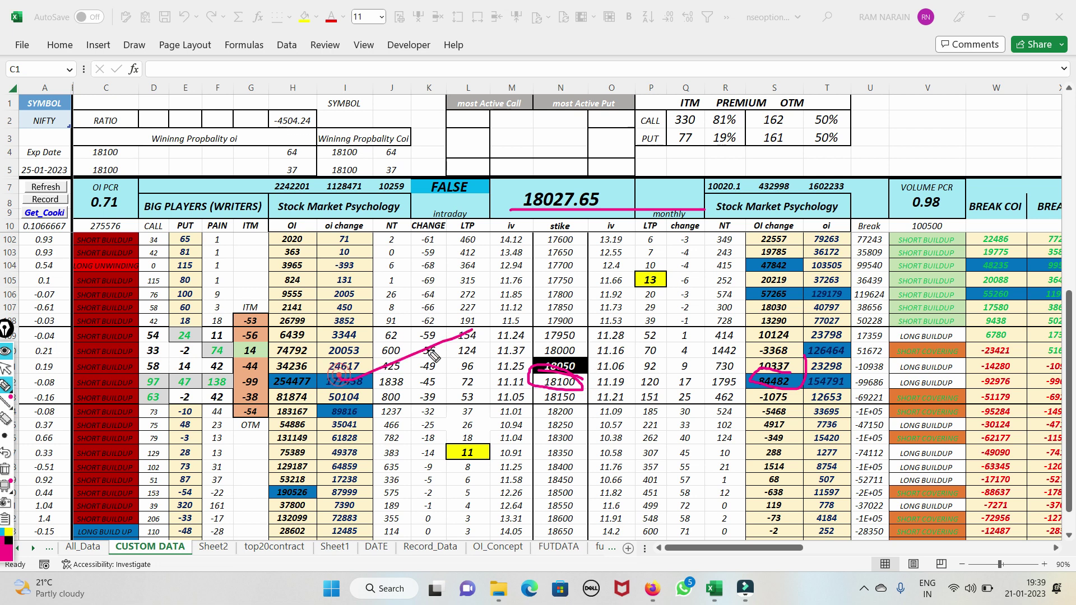
# - Clear the pen marks and circle the call and put OI changes at the 18100 strike, each with a rising line
pyautogui.click(6, 471)
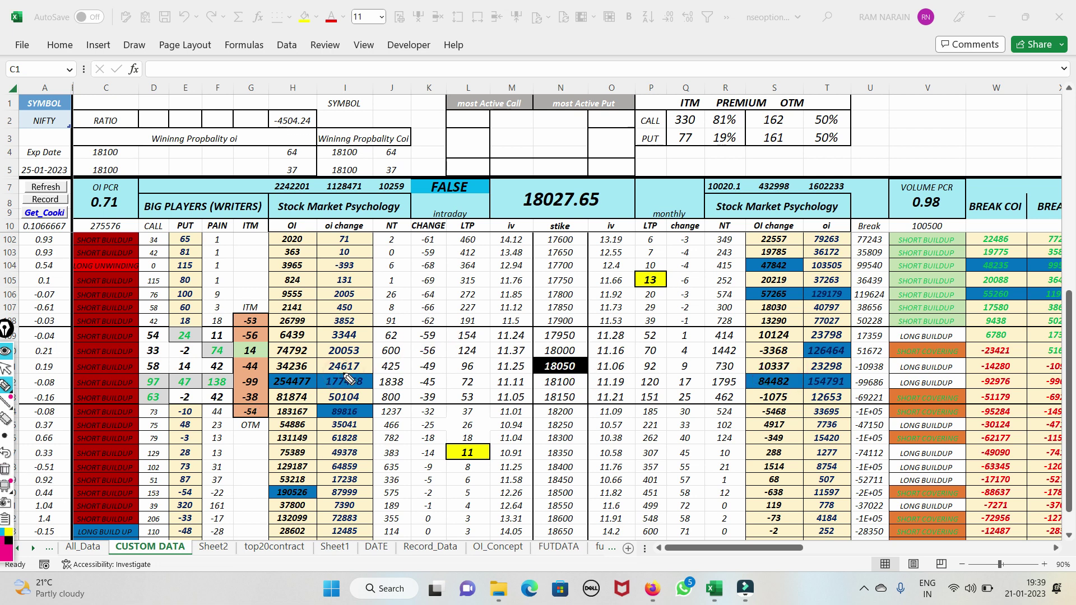
pyautogui.moveTo(375, 372)
pyautogui.mouseDown()
pyautogui.moveTo(333, 369)
pyautogui.moveTo(334, 401)
pyautogui.moveTo(319, 368)
pyautogui.moveTo(480, 315)
pyautogui.mouseUp()
pyautogui.moveTo(324, 396); pyautogui.dragTo(399, 395)
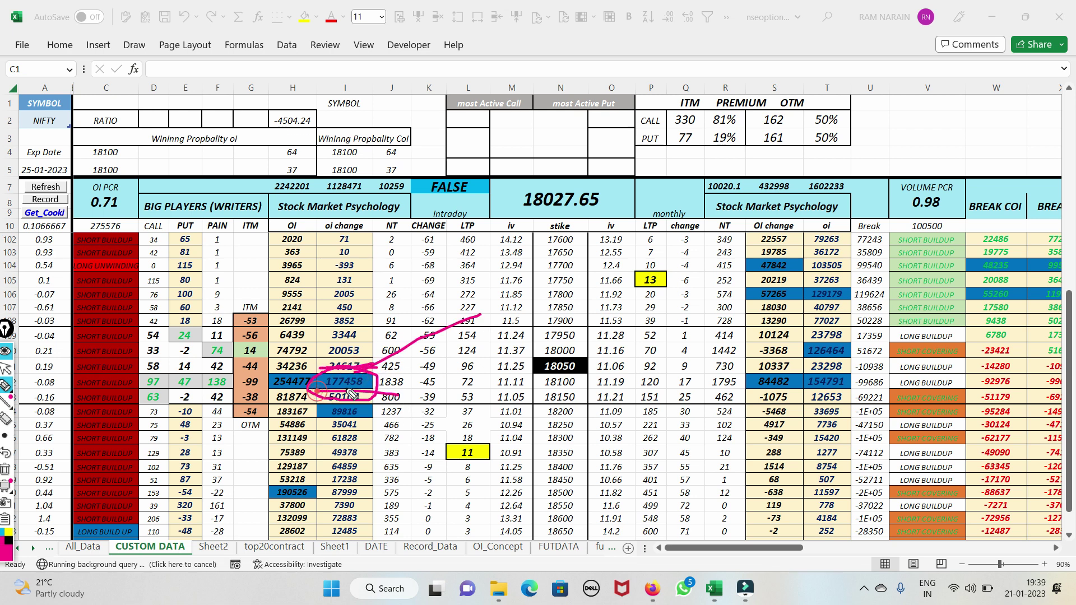
pyautogui.moveTo(787, 378)
pyautogui.mouseDown()
pyautogui.moveTo(757, 374)
pyautogui.moveTo(778, 389)
pyautogui.moveTo(855, 317)
pyautogui.mouseUp()
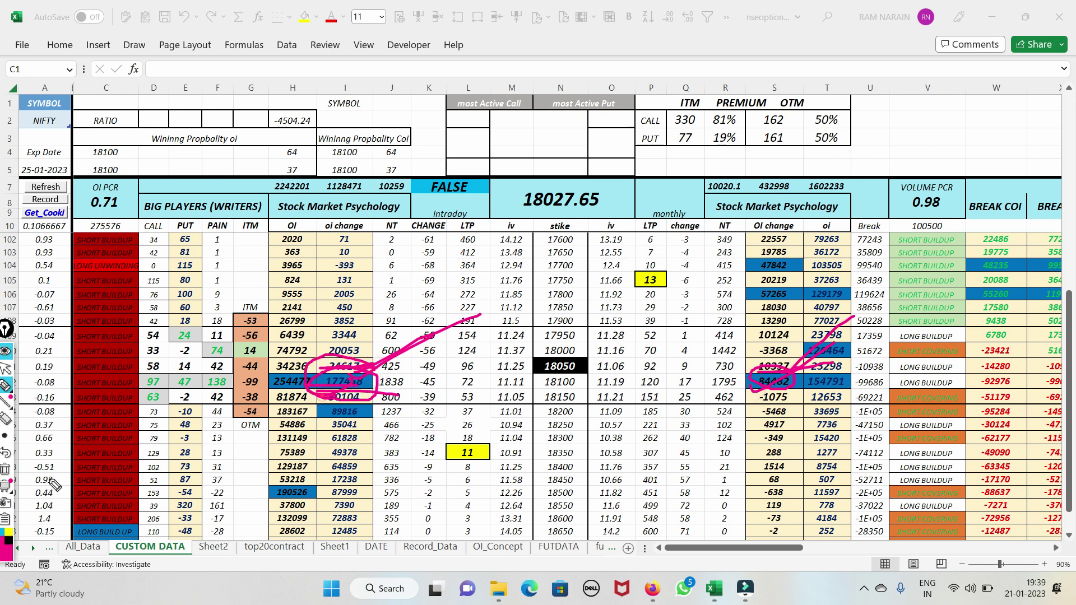
# - Clear the pen marks and re-circle the 18100 call OI change, clear and redraw it, then circle the CALL writers' value 97 and the 18100 strike
pyautogui.click(5, 468)
pyautogui.moveTo(380, 375)
pyautogui.mouseDown()
pyautogui.moveTo(345, 373)
pyautogui.moveTo(336, 390)
pyautogui.moveTo(459, 379)
pyautogui.moveTo(322, 398)
pyautogui.moveTo(415, 348)
pyautogui.mouseUp()
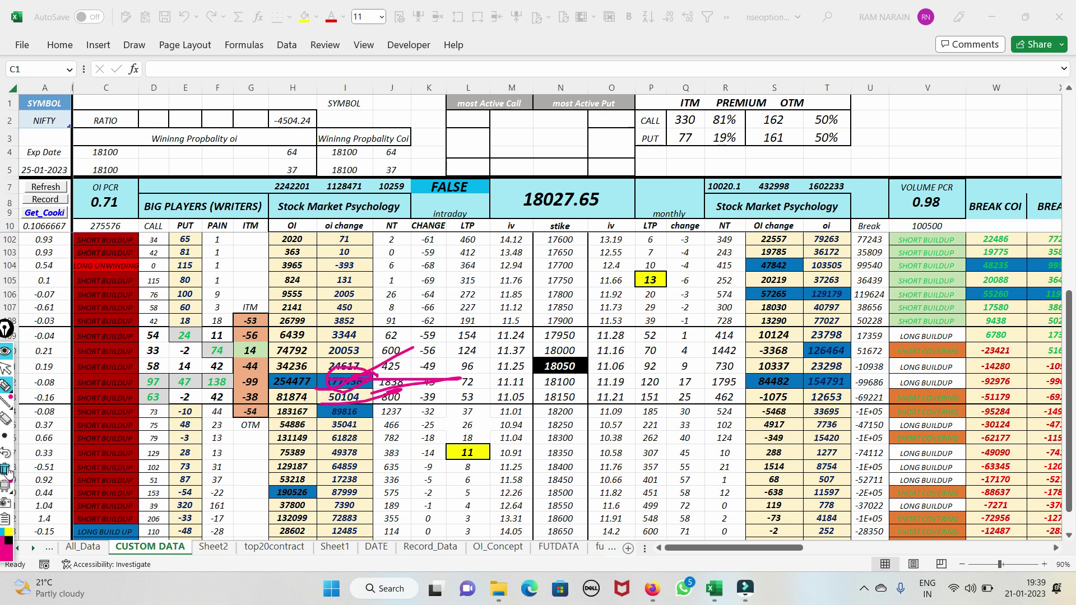
pyautogui.click(5, 468)
pyautogui.moveTo(386, 374)
pyautogui.mouseDown()
pyautogui.moveTo(336, 369)
pyautogui.moveTo(325, 395)
pyautogui.moveTo(412, 379)
pyautogui.mouseUp()
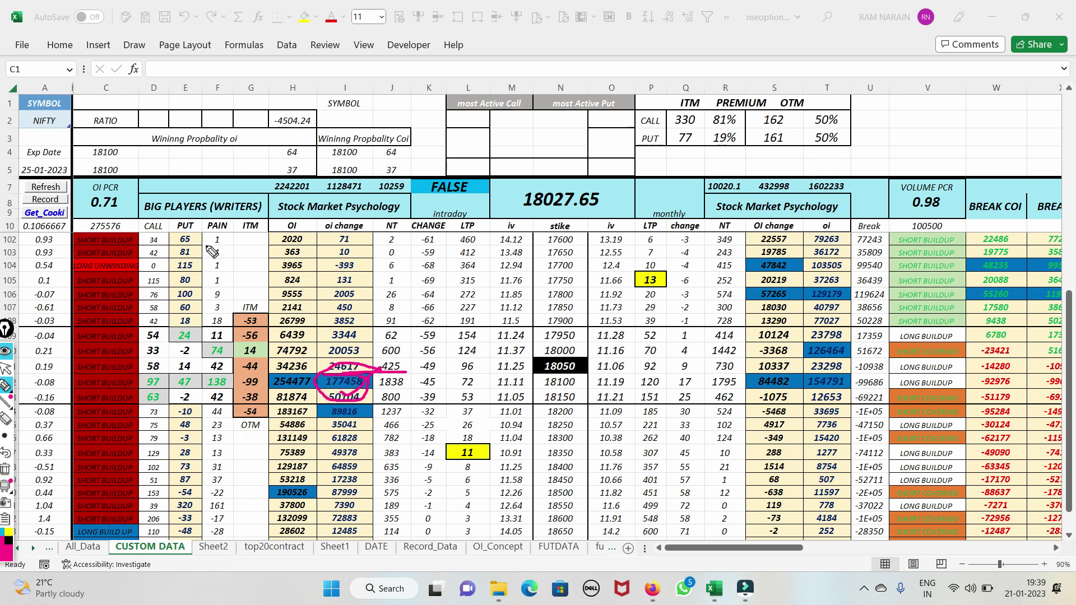
pyautogui.moveTo(168, 375)
pyautogui.mouseDown()
pyautogui.moveTo(149, 386)
pyautogui.moveTo(168, 370)
pyautogui.mouseUp()
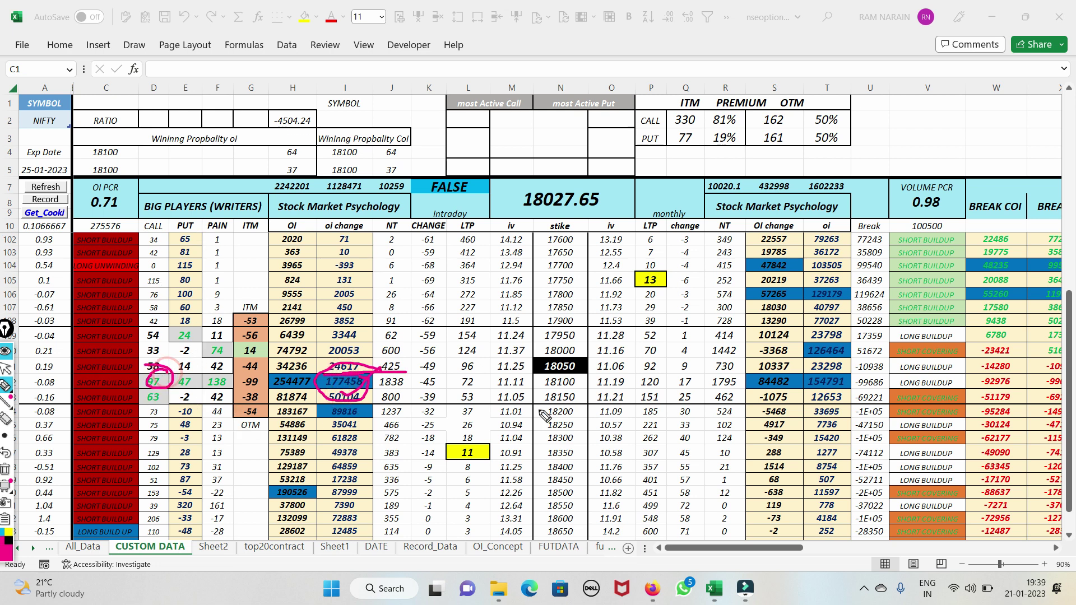
pyautogui.moveTo(580, 386)
pyautogui.mouseDown()
pyautogui.moveTo(497, 395)
pyautogui.moveTo(567, 377)
pyautogui.mouseUp()
# - Clear the pen marks and mark the CALL writers' values 97 and 63 at the 18100 and 18150 strikes
pyautogui.click(5, 468)
pyautogui.moveTo(139, 382); pyautogui.dragTo(171, 365)
pyautogui.moveTo(136, 405); pyautogui.dragTo(180, 384)
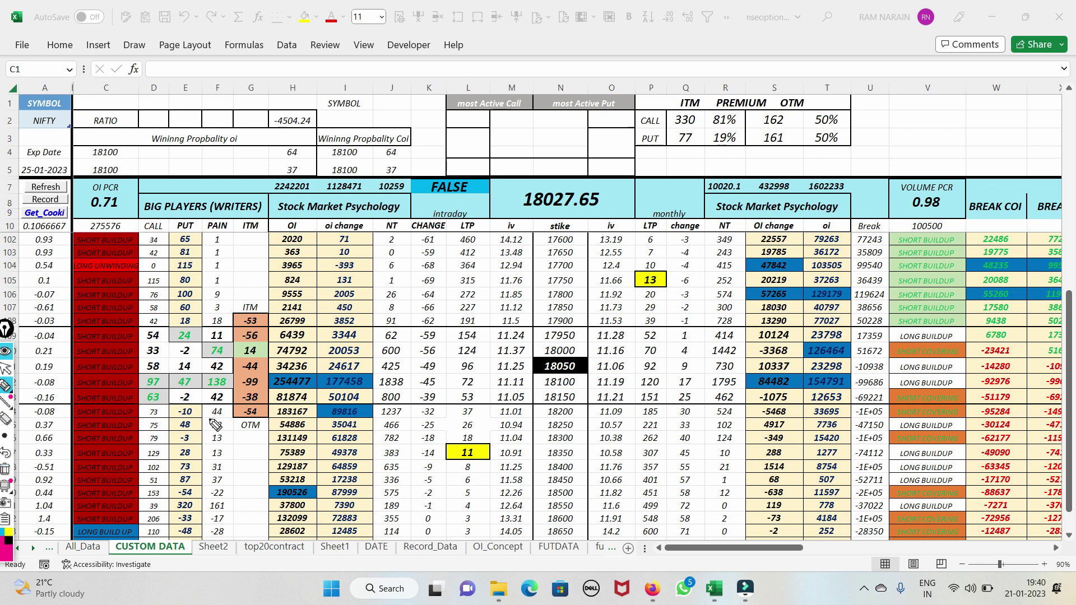
# - Circle the 18100 strike and the PAIN value 74 at 18000, and draw a curve up the PAIN column to it
pyautogui.moveTo(583, 383)
pyautogui.mouseDown()
pyautogui.moveTo(529, 395)
pyautogui.moveTo(561, 388)
pyautogui.mouseUp()
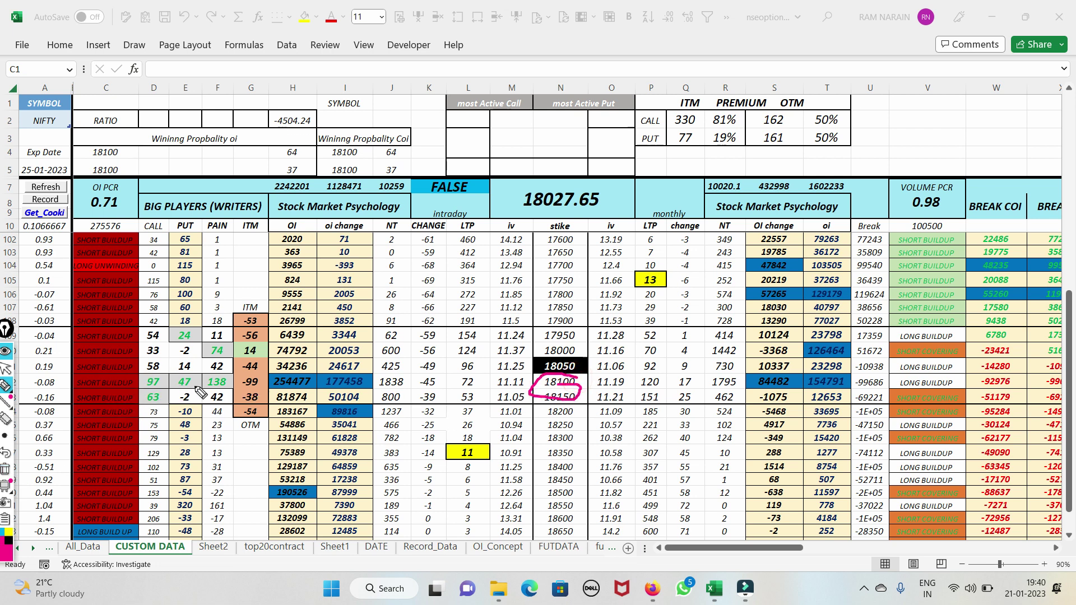
pyautogui.moveTo(216, 340)
pyautogui.mouseDown()
pyautogui.moveTo(236, 351)
pyautogui.moveTo(283, 350)
pyautogui.mouseUp()
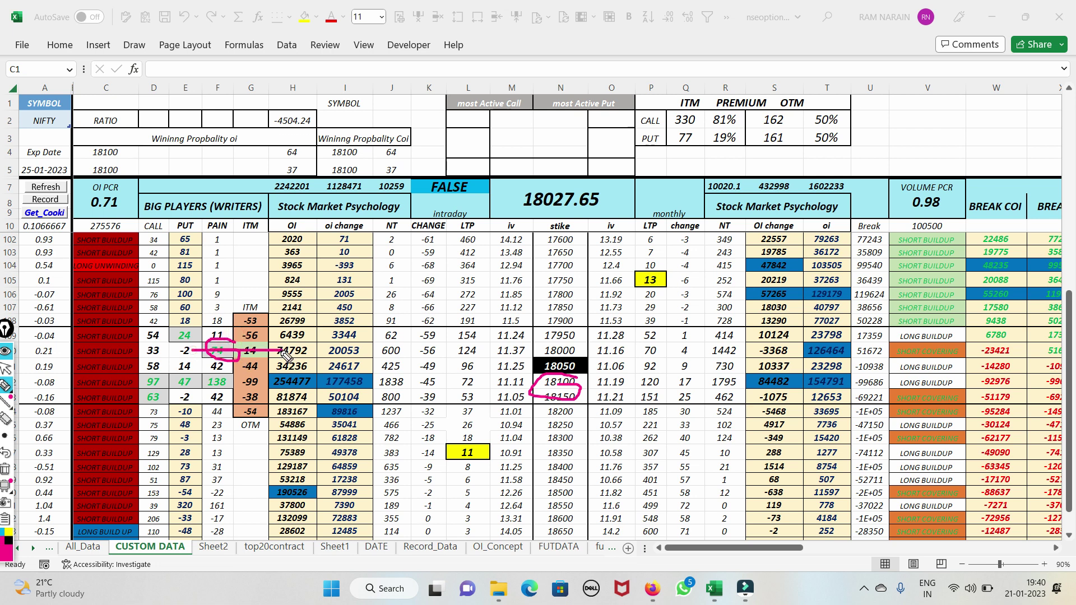
pyautogui.moveTo(235, 397)
pyautogui.mouseDown()
pyautogui.moveTo(200, 376)
pyautogui.moveTo(209, 348)
pyautogui.moveTo(169, 360)
pyautogui.moveTo(217, 359)
pyautogui.mouseUp()
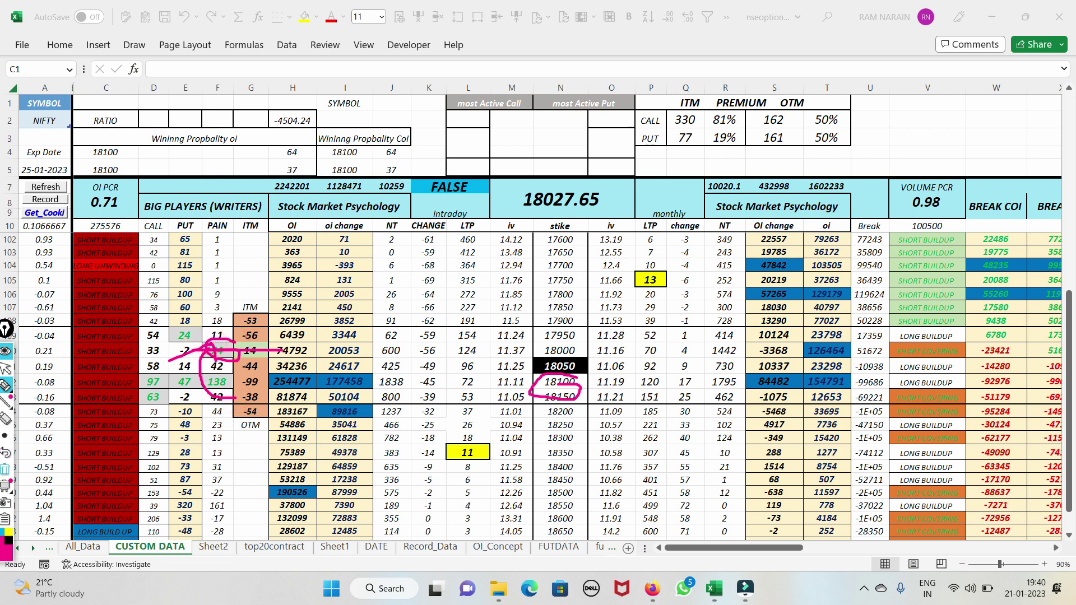
# - Clear the pen marks, redraw the curve up the PAIN column, then clear again and draw downward strokes past the PAIN value 138
pyautogui.click(5, 468)
pyautogui.moveTo(218, 396); pyautogui.dragTo(218, 358)
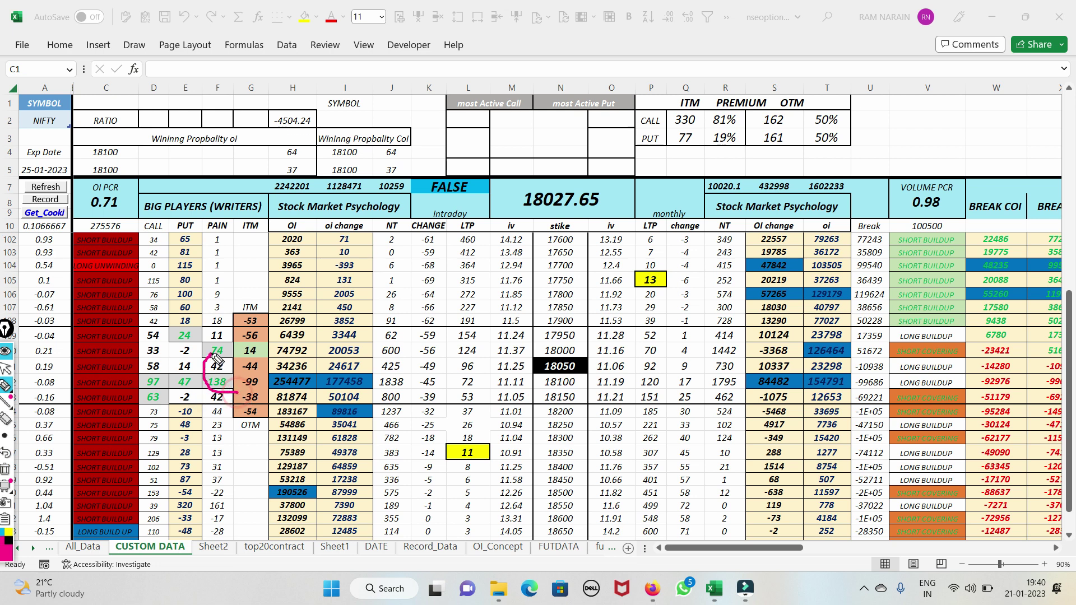
pyautogui.click(7, 474)
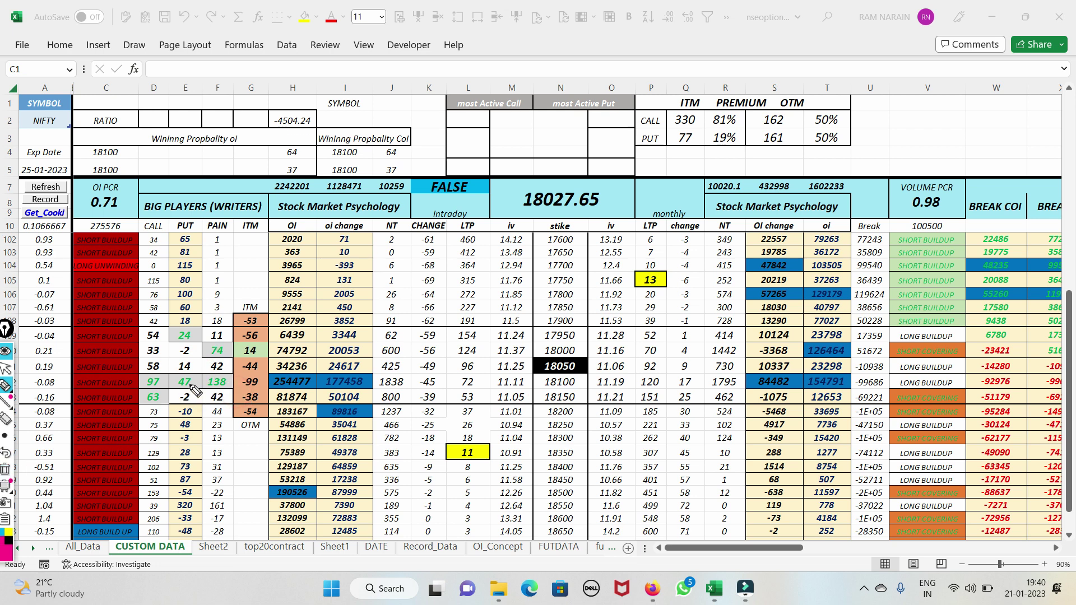
pyautogui.moveTo(212, 391)
pyautogui.mouseDown()
pyautogui.moveTo(220, 396)
pyautogui.moveTo(206, 408)
pyautogui.mouseUp()
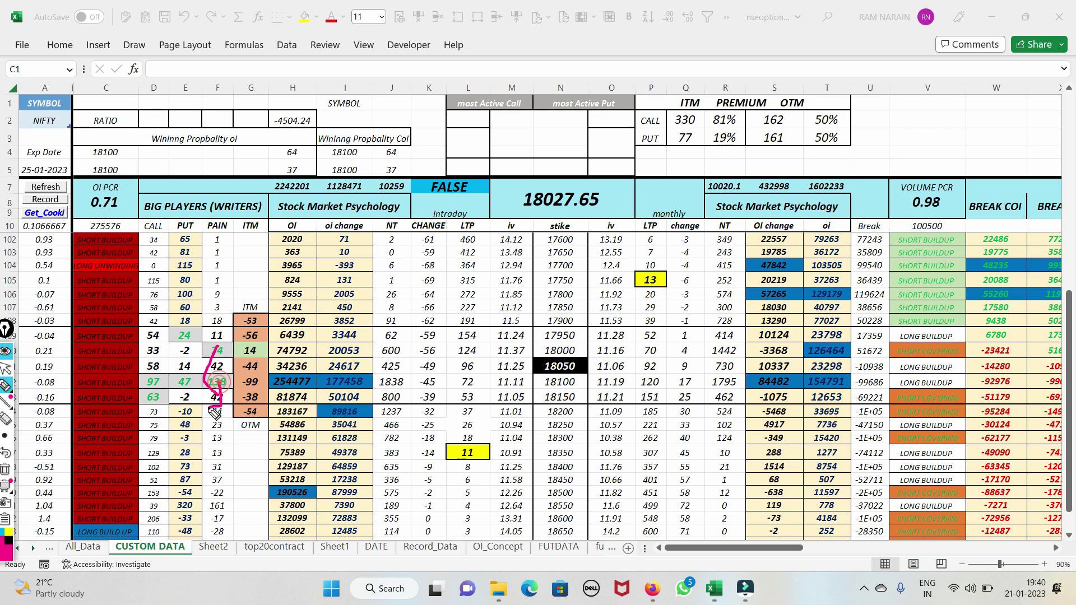
pyautogui.moveTo(201, 363); pyautogui.dragTo(203, 461)
# - Clear the pen marks, mark the PAIN value 138, then clear and draw an upward arrow to the PAIN value 74 and circle it
pyautogui.click(7, 469)
pyautogui.moveTo(224, 394)
pyautogui.mouseDown()
pyautogui.moveTo(214, 353)
pyautogui.moveTo(249, 371)
pyautogui.moveTo(258, 389)
pyautogui.moveTo(200, 346)
pyautogui.moveTo(193, 360)
pyautogui.mouseUp()
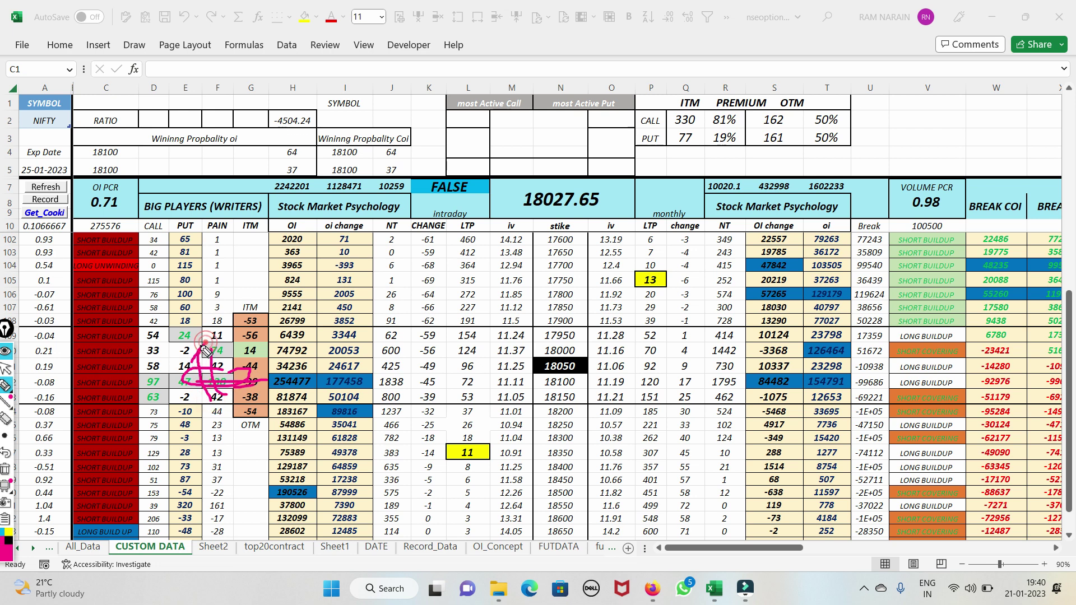
pyautogui.click(7, 470)
pyautogui.moveTo(216, 395); pyautogui.dragTo(209, 352)
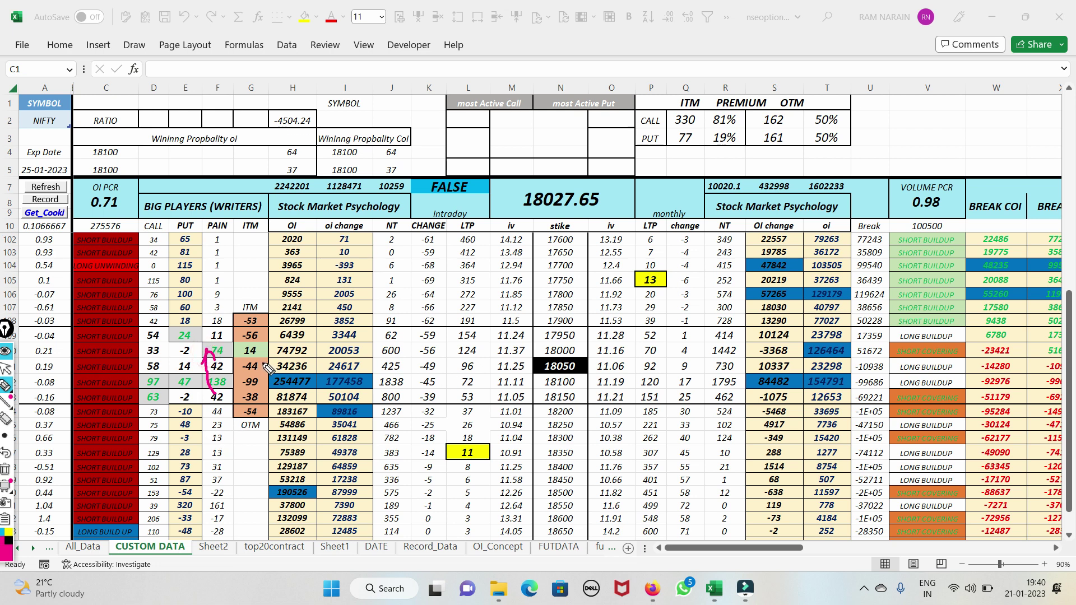
pyautogui.moveTo(243, 344)
pyautogui.mouseDown()
pyautogui.moveTo(208, 353)
pyautogui.moveTo(240, 340)
pyautogui.moveTo(207, 343)
pyautogui.mouseUp()
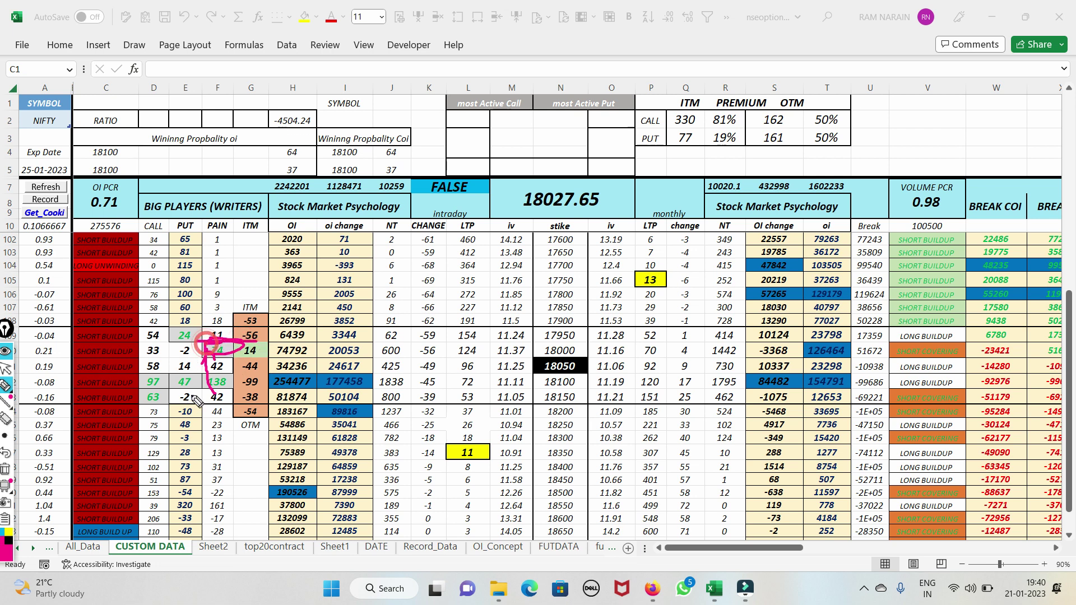
# - Clear the pen marks and circle the ITM values -53 and -56 above the 18000 strike row
pyautogui.click(6, 471)
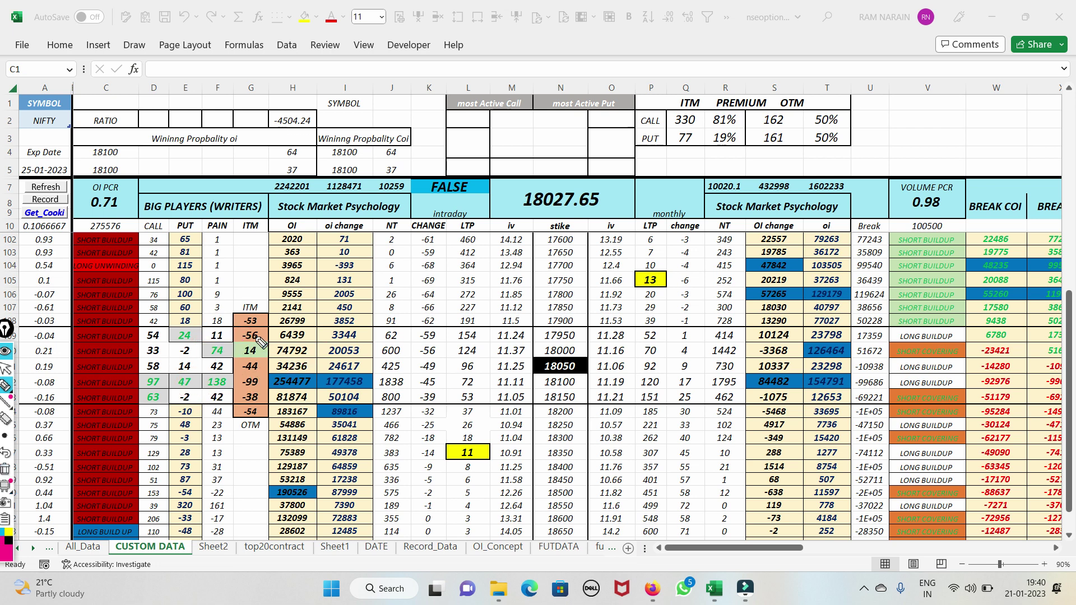
pyautogui.moveTo(278, 322)
pyautogui.mouseDown()
pyautogui.moveTo(224, 339)
pyautogui.moveTo(273, 318)
pyautogui.mouseUp()
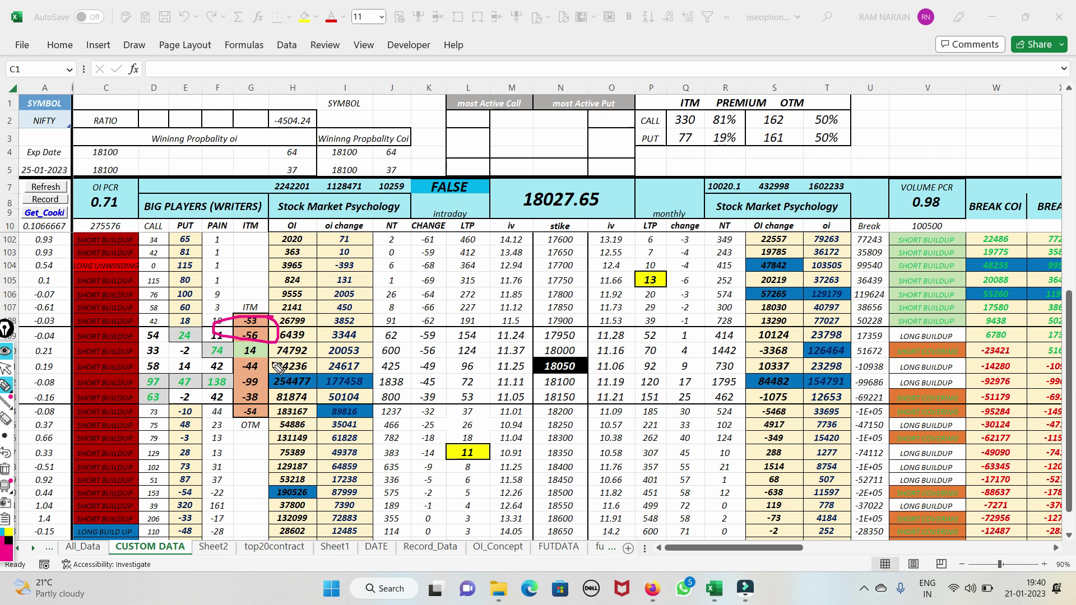
# - Mark the ITM values below the 18000 row, clear the pen, then tick -56, -99 and -38 and draw lines beneath them
pyautogui.moveTo(277, 365)
pyautogui.mouseDown()
pyautogui.moveTo(234, 403)
pyautogui.moveTo(262, 392)
pyautogui.moveTo(228, 397)
pyautogui.mouseUp()
pyautogui.click(5, 468)
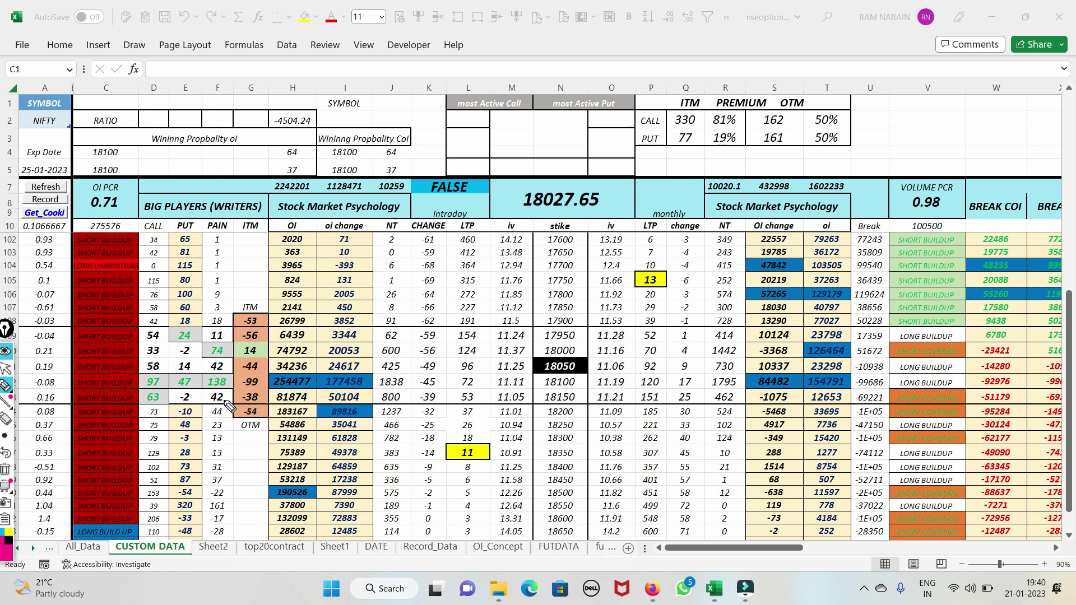
pyautogui.moveTo(239, 378)
pyautogui.mouseDown()
pyautogui.moveTo(278, 342)
pyautogui.moveTo(291, 309)
pyautogui.mouseUp()
pyautogui.moveTo(238, 397); pyautogui.dragTo(297, 362)
pyautogui.moveTo(244, 405); pyautogui.dragTo(359, 406)
pyautogui.moveTo(227, 426); pyautogui.dragTo(313, 415)
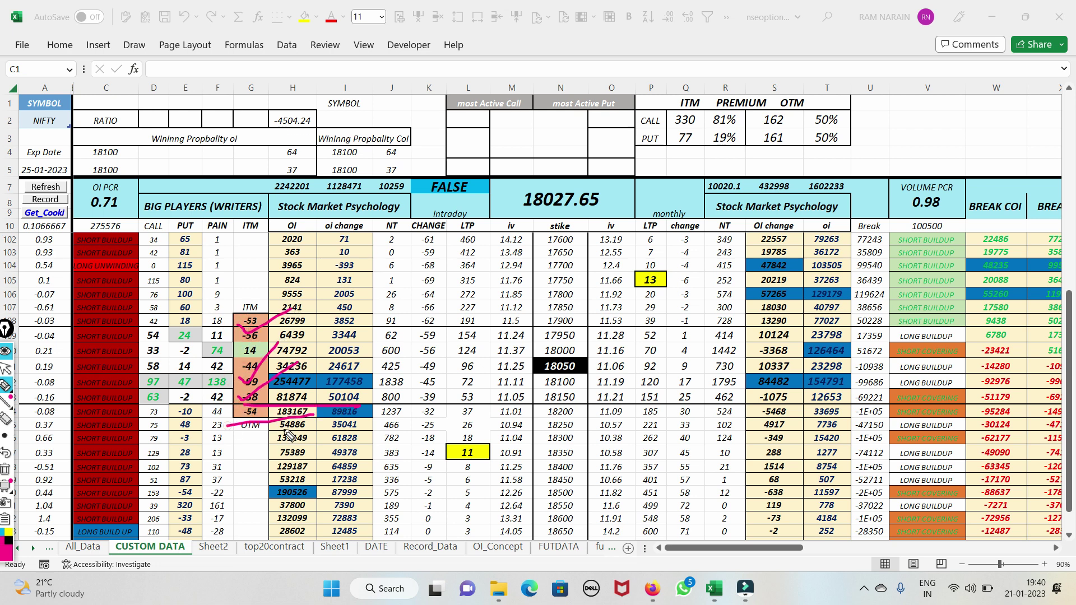
# - Clear the pen marks and circle the call oi change values 89816 and 177458
pyautogui.click(5, 468)
pyautogui.moveTo(375, 414)
pyautogui.mouseDown()
pyautogui.moveTo(328, 405)
pyautogui.moveTo(317, 415)
pyautogui.mouseUp()
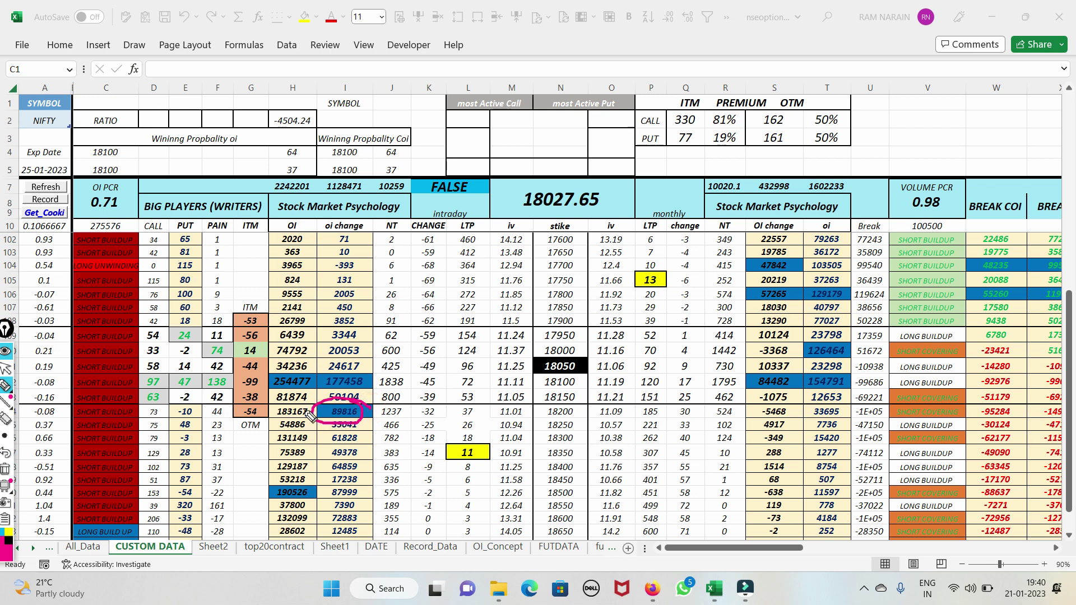
pyautogui.moveTo(377, 384)
pyautogui.mouseDown()
pyautogui.moveTo(307, 374)
pyautogui.moveTo(370, 385)
pyautogui.moveTo(364, 370)
pyautogui.moveTo(384, 373)
pyautogui.mouseUp()
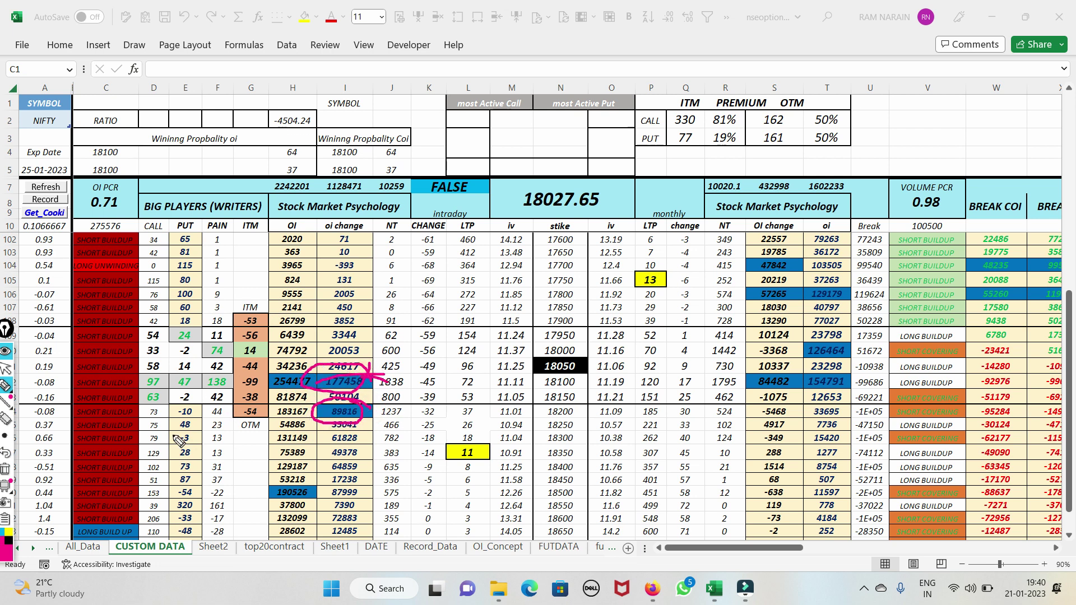
# - Clear the pen marks, circle the 18100 strike and tick the oi change values 177458 and 89816
pyautogui.click(7, 468)
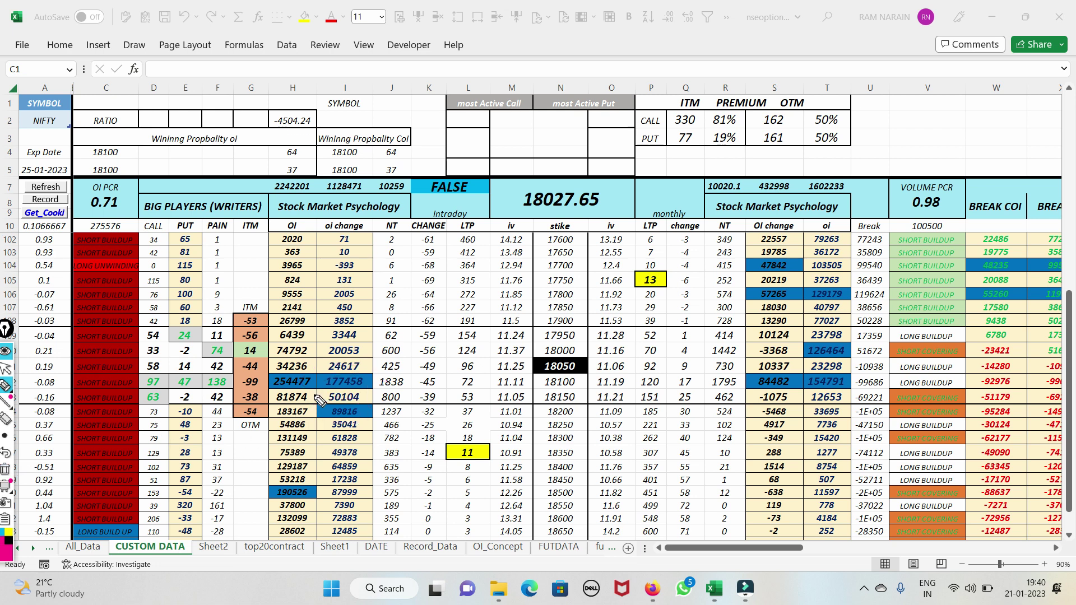
pyautogui.moveTo(611, 385)
pyautogui.mouseDown()
pyautogui.moveTo(560, 374)
pyautogui.moveTo(546, 392)
pyautogui.moveTo(641, 384)
pyautogui.mouseUp()
pyautogui.moveTo(318, 383); pyautogui.dragTo(443, 332)
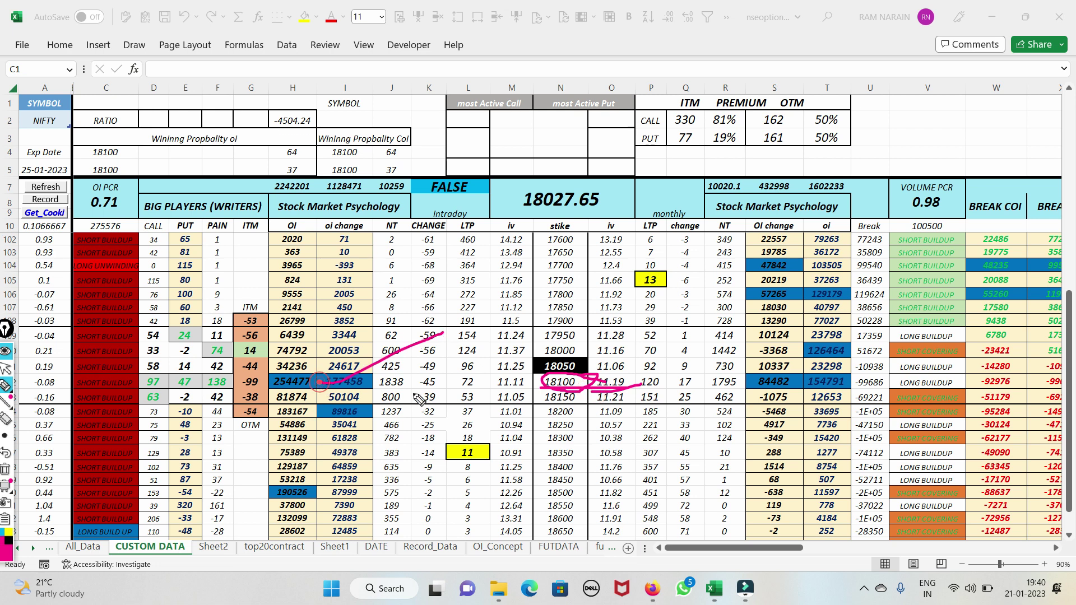
pyautogui.moveTo(330, 418); pyautogui.dragTo(395, 392)
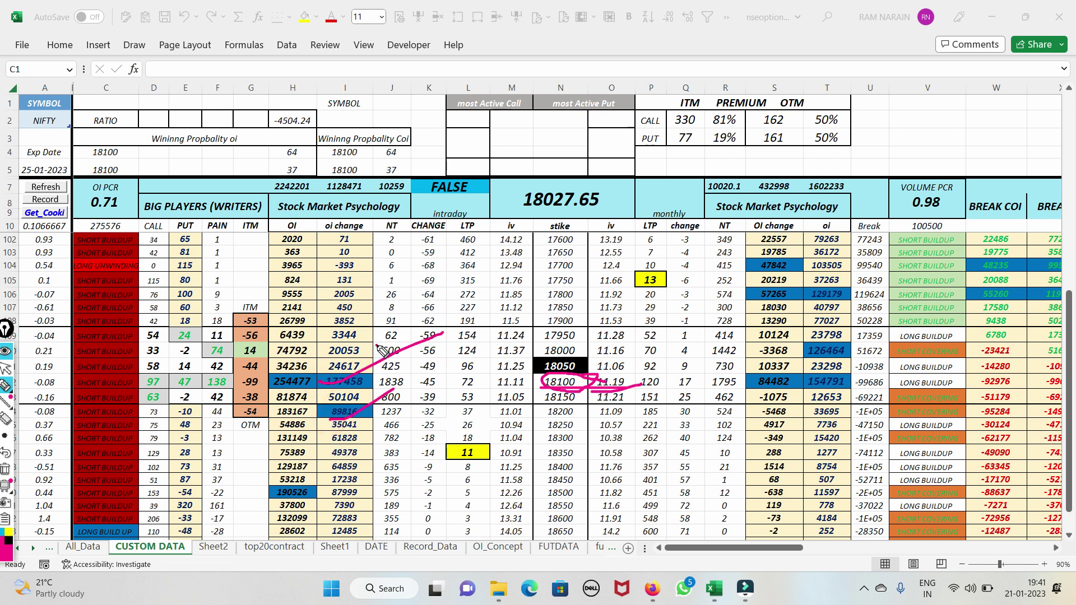
# - Circle the oi change value 20053, handwrite a note beside the 18050 strike and draw a line under the 18150 row
pyautogui.moveTo(379, 347)
pyautogui.mouseDown()
pyautogui.moveTo(359, 339)
pyautogui.moveTo(370, 350)
pyautogui.moveTo(317, 350)
pyautogui.mouseUp()
pyautogui.moveTo(455, 344)
pyautogui.mouseDown()
pyautogui.moveTo(458, 404)
pyautogui.moveTo(499, 360)
pyautogui.moveTo(494, 420)
pyautogui.mouseUp()
pyautogui.moveTo(540, 347)
pyautogui.mouseDown()
pyautogui.moveTo(532, 391)
pyautogui.moveTo(533, 374)
pyautogui.moveTo(468, 404)
pyautogui.mouseUp()
pyautogui.moveTo(885, 405); pyautogui.dragTo(441, 416)
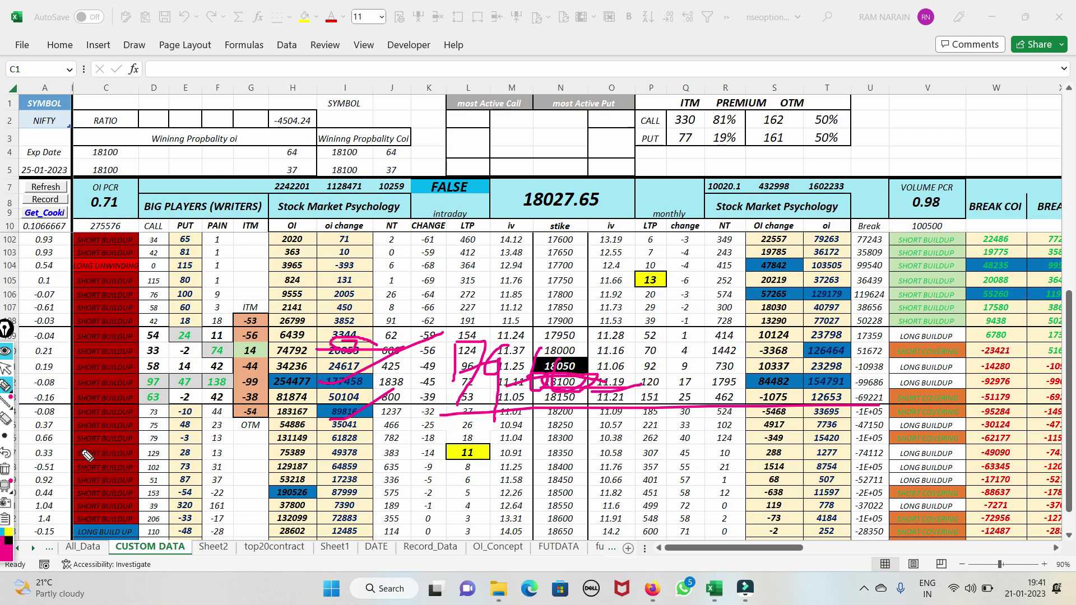
# - Clear the pen marks, mark the call oi change values above 18050 and circle the put OI change values below 18100
pyautogui.click(5, 469)
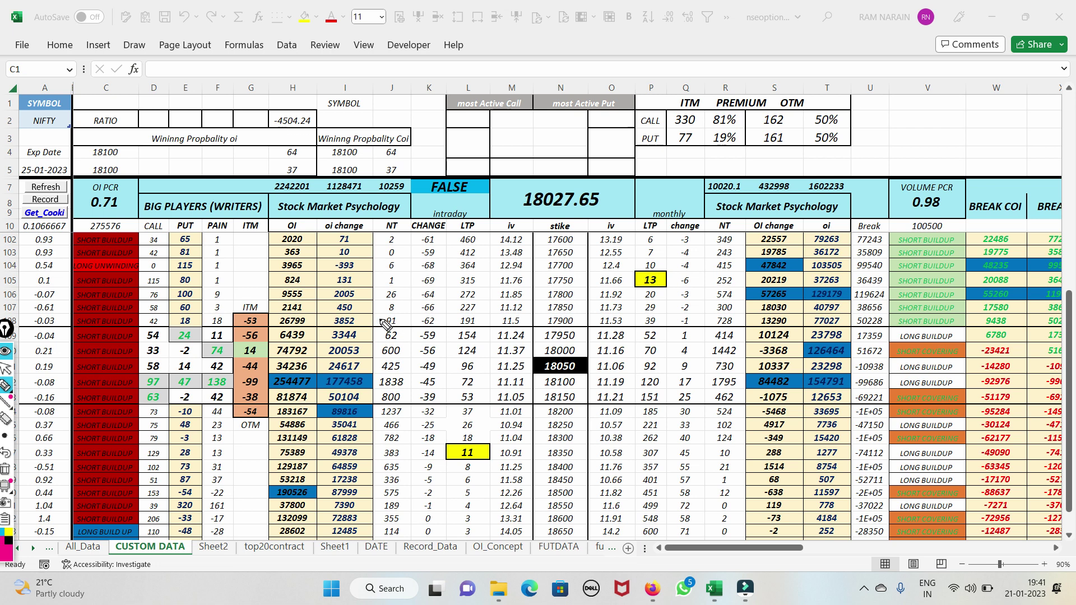
pyautogui.moveTo(385, 324)
pyautogui.mouseDown()
pyautogui.moveTo(392, 307)
pyautogui.moveTo(358, 317)
pyautogui.mouseUp()
pyautogui.moveTo(756, 424); pyautogui.dragTo(852, 418)
pyautogui.moveTo(779, 392)
pyautogui.mouseDown()
pyautogui.moveTo(739, 487)
pyautogui.moveTo(825, 514)
pyautogui.moveTo(784, 384)
pyautogui.moveTo(856, 389)
pyautogui.mouseUp()
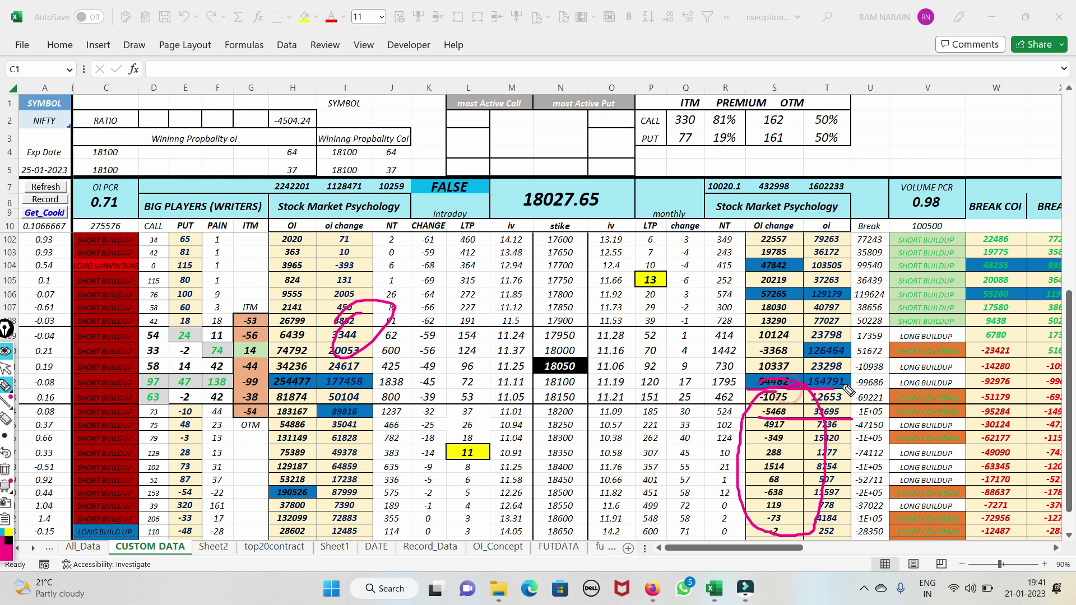
# - Circle the 81% ITM call premium and the 50% OTM shares, join them with a line, then clear the pen marks
pyautogui.moveTo(751, 114)
pyautogui.mouseDown()
pyautogui.moveTo(726, 108)
pyautogui.moveTo(707, 130)
pyautogui.moveTo(762, 118)
pyautogui.mouseUp()
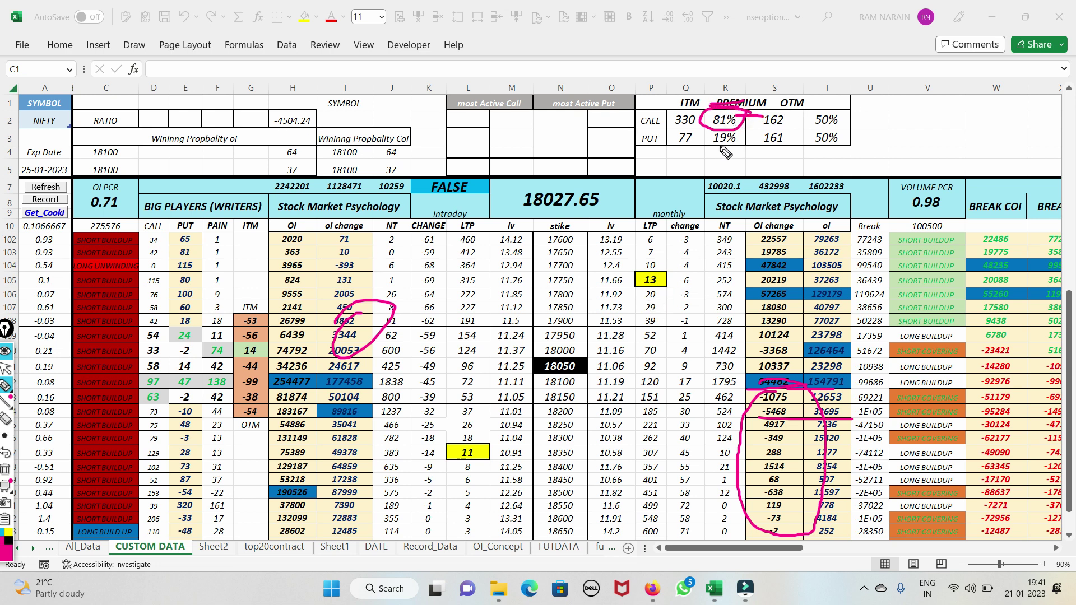
pyautogui.moveTo(843, 104)
pyautogui.mouseDown()
pyautogui.moveTo(779, 135)
pyautogui.moveTo(863, 149)
pyautogui.moveTo(849, 120)
pyautogui.mouseUp()
pyautogui.moveTo(729, 120); pyautogui.dragTo(841, 118)
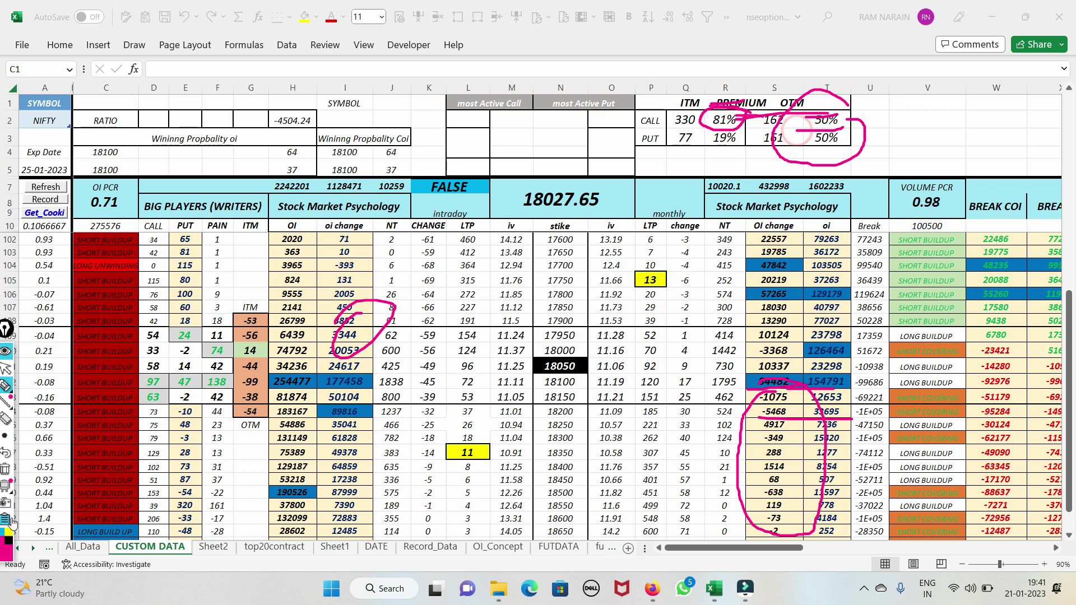
pyautogui.click(4, 470)
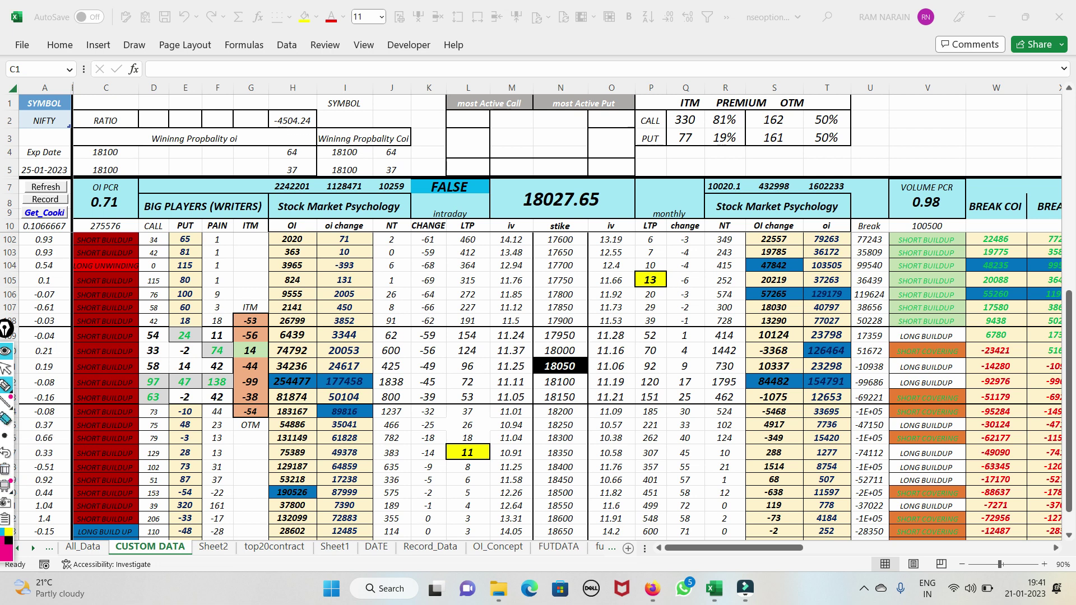
# - Change the symbol to BANKNIFTY and reload the option chain data
pyautogui.click(250, 479)
pyautogui.click(45, 207)
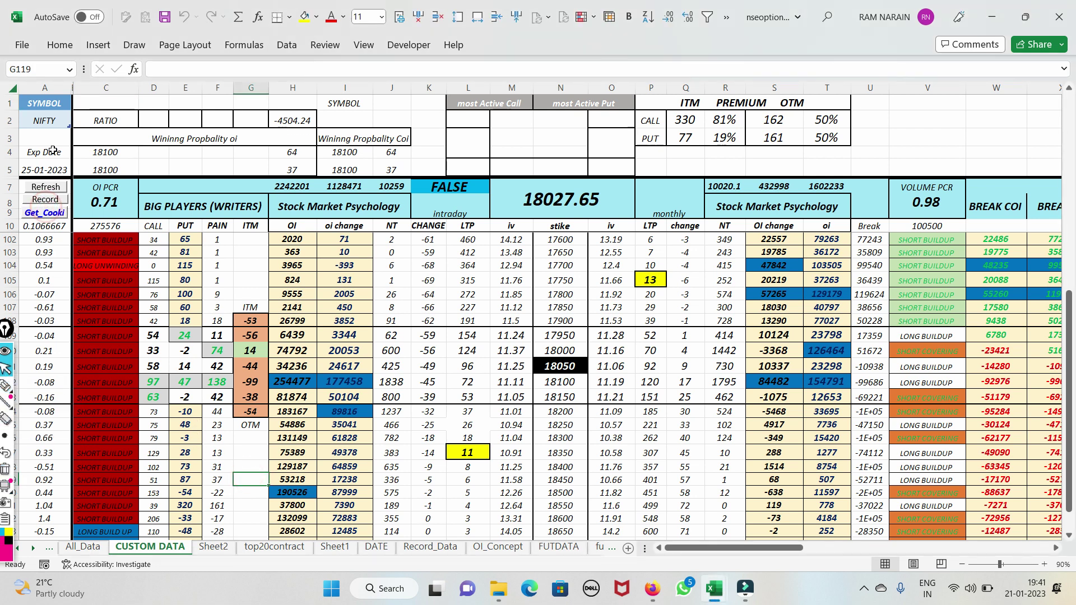
pyautogui.click(56, 120)
pyautogui.click(78, 121)
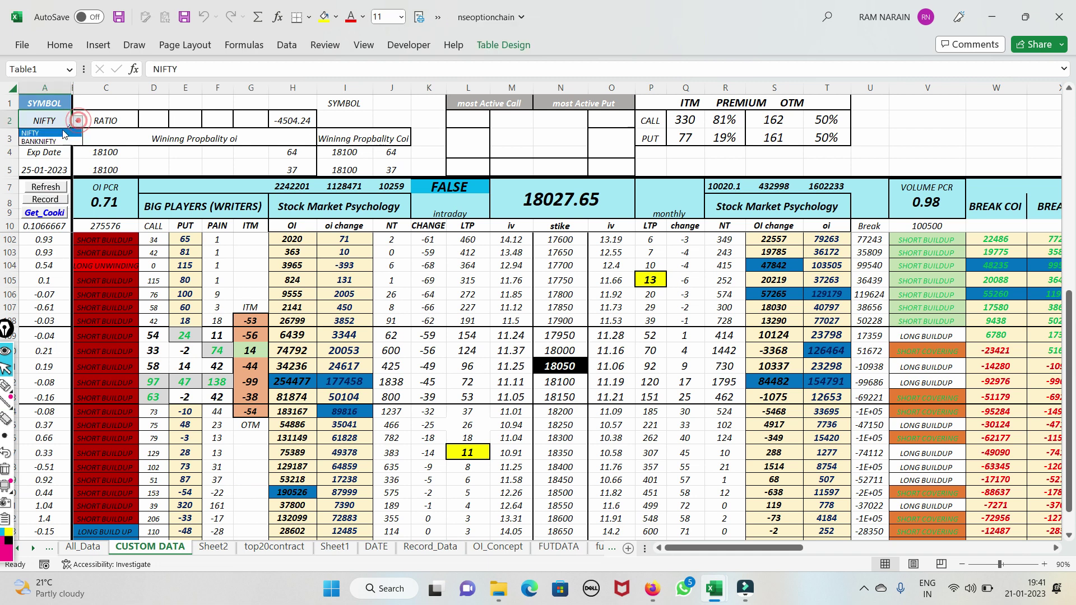
pyautogui.click(49, 137)
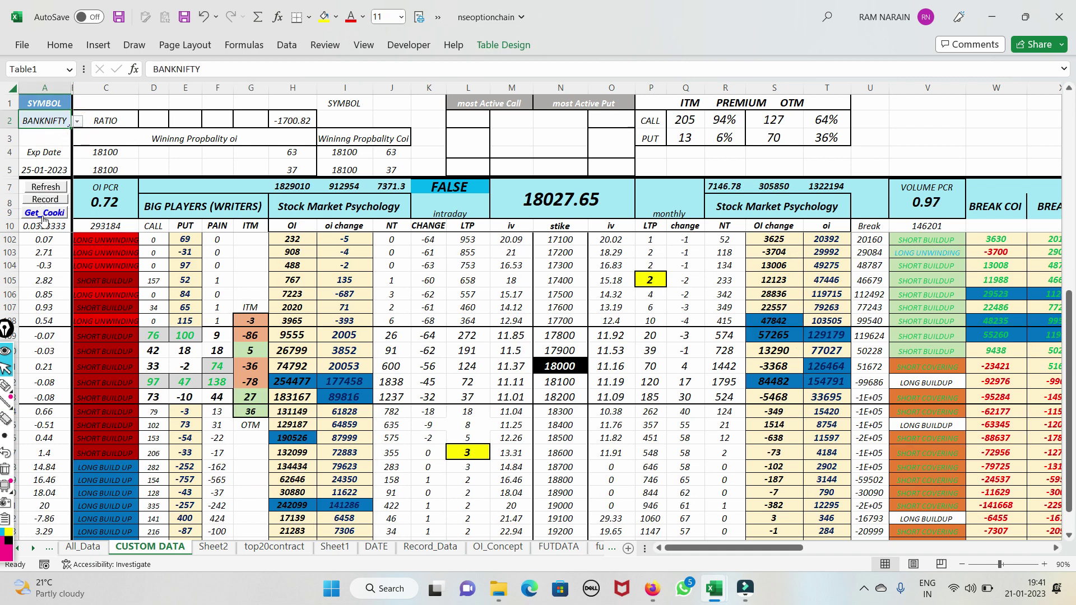
pyautogui.click(42, 216)
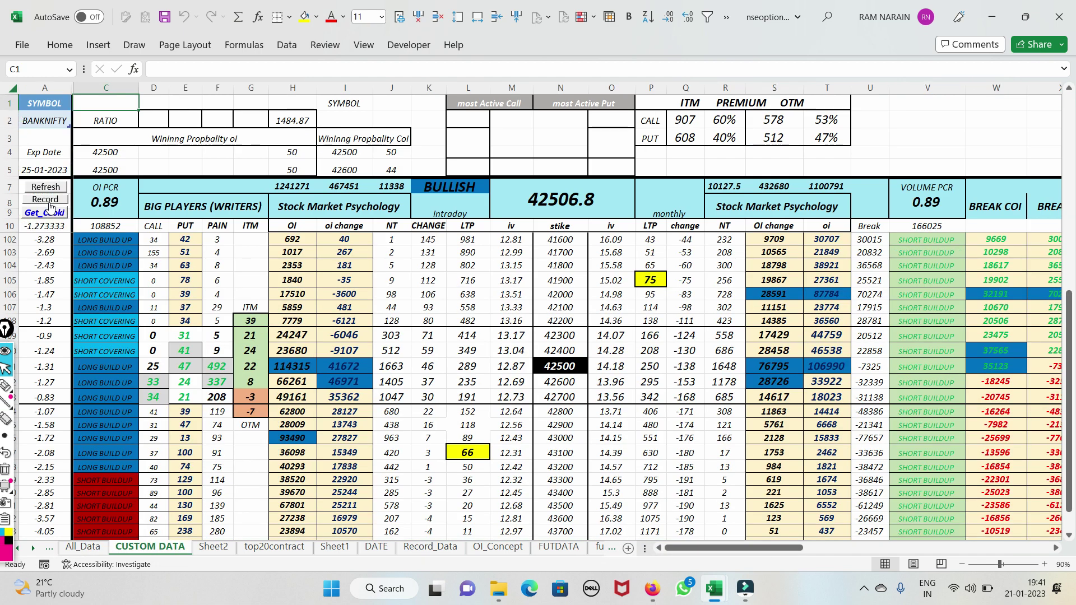
# - Activate the pen, tick the BULLISH intraday cell and circle the 42500 strike with a line extending from it
pyautogui.click(6, 385)
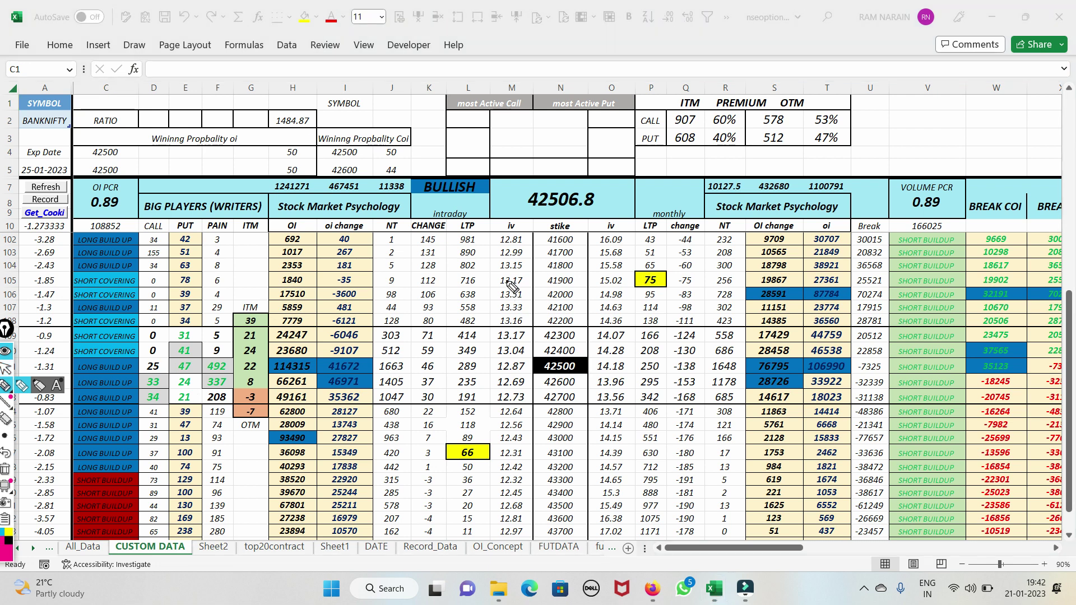
pyautogui.moveTo(421, 194)
pyautogui.mouseDown()
pyautogui.moveTo(437, 197)
pyautogui.moveTo(479, 163)
pyautogui.mouseUp()
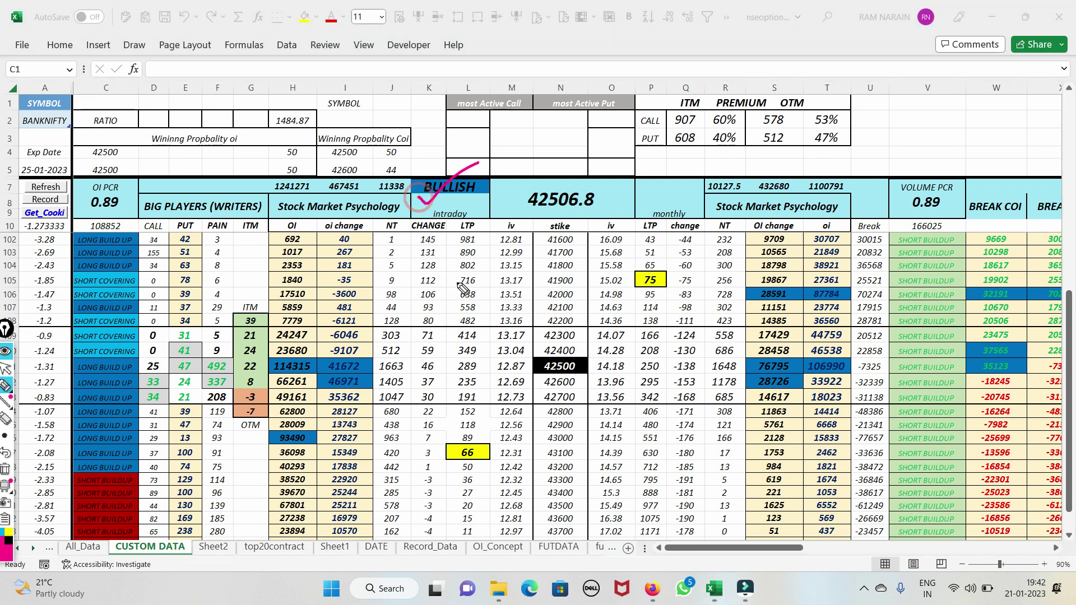
pyautogui.moveTo(580, 371)
pyautogui.mouseDown()
pyautogui.moveTo(589, 355)
pyautogui.moveTo(530, 370)
pyautogui.moveTo(582, 386)
pyautogui.moveTo(649, 363)
pyautogui.mouseUp()
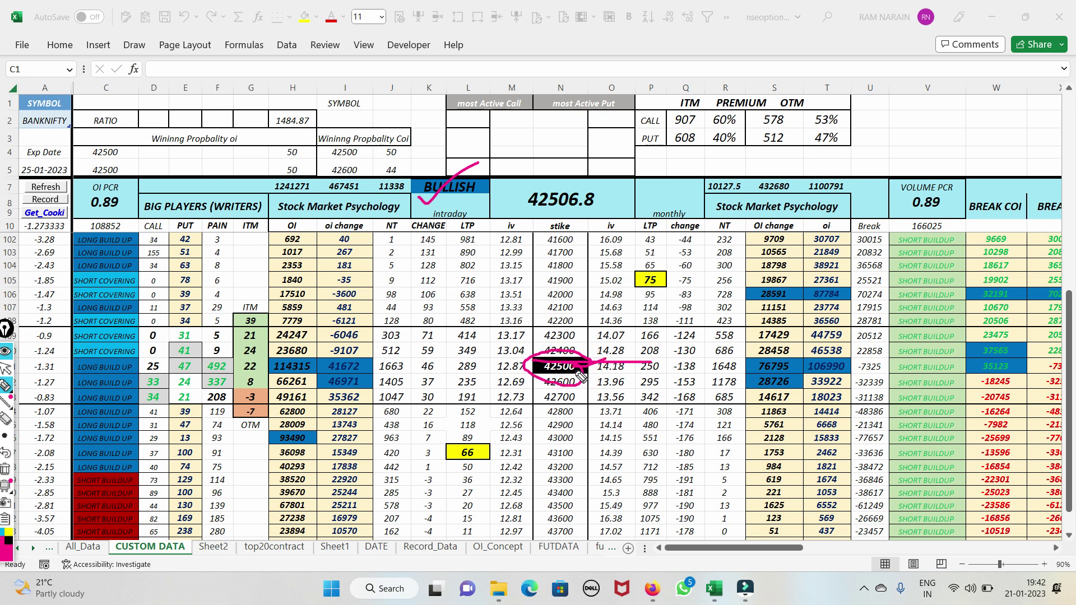
# - Clear the pen marks, mark the put OI change values 76795 and 28726, underline strike 42600 and circle the total 432680
pyautogui.click(5, 471)
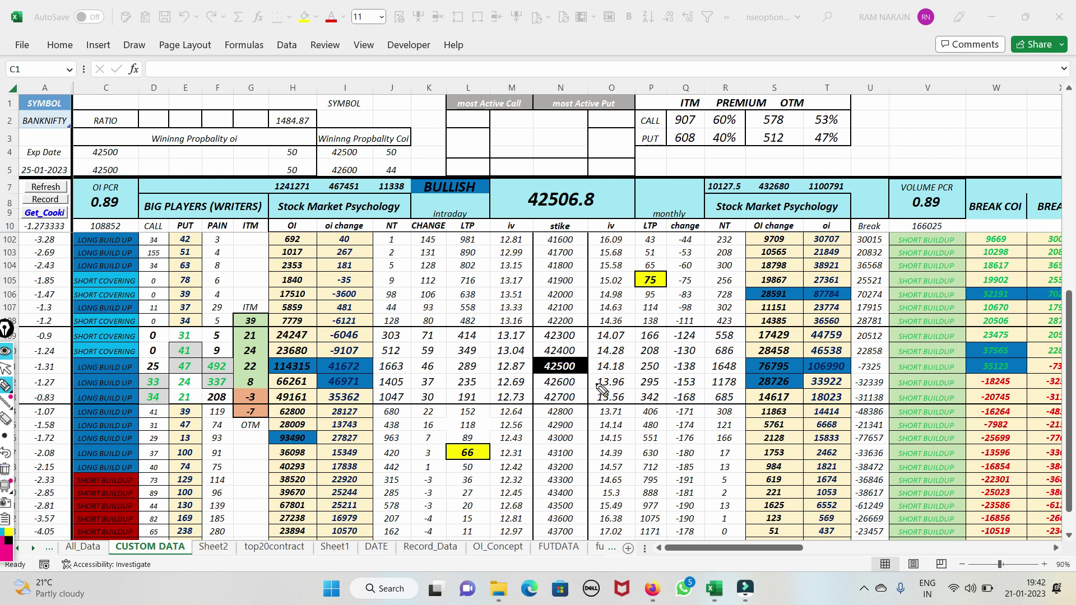
pyautogui.moveTo(747, 375)
pyautogui.mouseDown()
pyautogui.moveTo(724, 370)
pyautogui.moveTo(818, 359)
pyautogui.moveTo(807, 352)
pyautogui.moveTo(799, 371)
pyautogui.mouseUp()
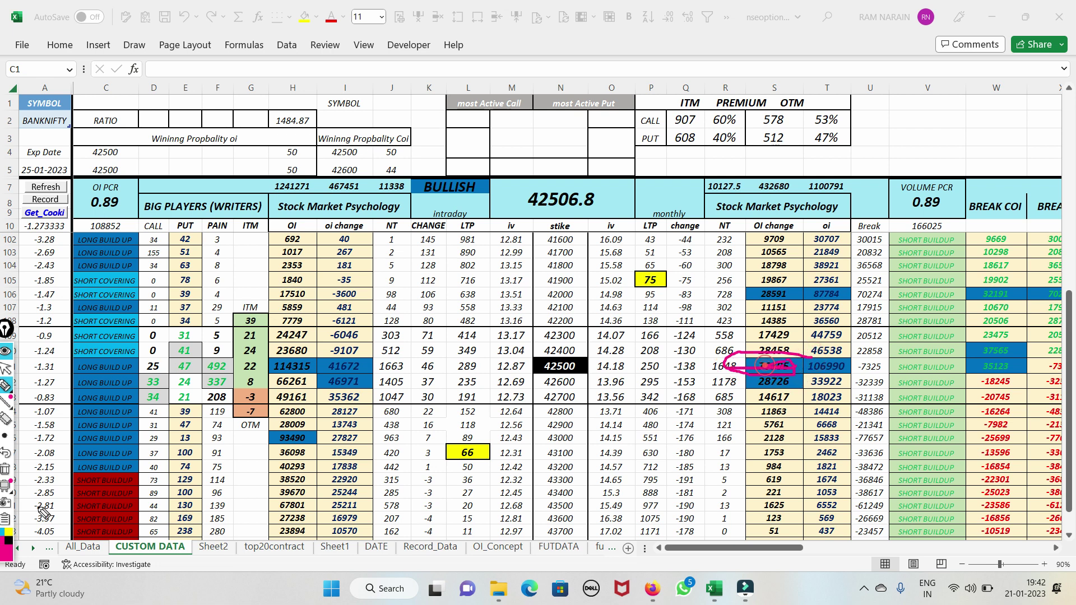
pyautogui.click(6, 470)
pyautogui.moveTo(540, 386); pyautogui.dragTo(573, 386)
pyautogui.moveTo(790, 383)
pyautogui.mouseDown()
pyautogui.moveTo(809, 366)
pyautogui.moveTo(803, 374)
pyautogui.mouseUp()
pyautogui.moveTo(798, 185)
pyautogui.mouseDown()
pyautogui.moveTo(730, 190)
pyautogui.moveTo(805, 184)
pyautogui.moveTo(856, 149)
pyautogui.mouseUp()
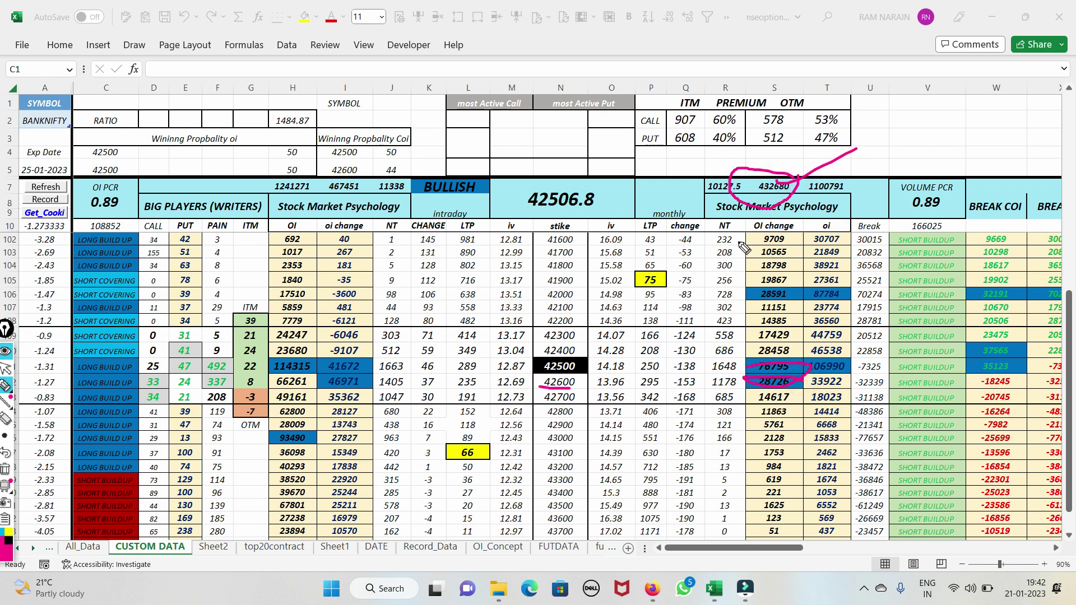
# - Circle the call oi change total 467451 and underline the oi change values in the 43000 to 43300 strike rows
pyautogui.moveTo(364, 188)
pyautogui.mouseDown()
pyautogui.moveTo(367, 175)
pyautogui.moveTo(327, 183)
pyautogui.moveTo(371, 192)
pyautogui.mouseUp()
pyautogui.moveTo(331, 490)
pyautogui.mouseDown()
pyautogui.moveTo(403, 489)
pyautogui.moveTo(165, 477)
pyautogui.mouseUp()
pyautogui.moveTo(309, 447)
pyautogui.mouseDown()
pyautogui.moveTo(367, 446)
pyautogui.moveTo(334, 443)
pyautogui.mouseUp()
pyautogui.moveTo(340, 440)
pyautogui.mouseDown()
pyautogui.moveTo(429, 453)
pyautogui.moveTo(372, 480)
pyautogui.moveTo(402, 492)
pyautogui.mouseUp()
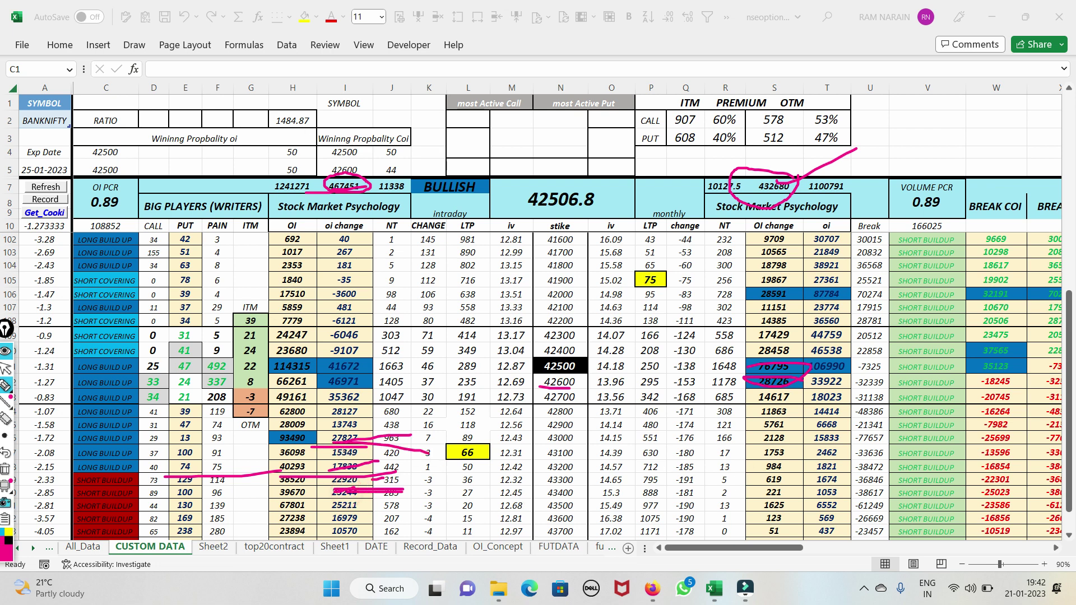
# - Clear the pen marks, circle the 42500 strike and mark its call oi change 41672 and put OI change 76795
pyautogui.click(6, 468)
pyautogui.moveTo(582, 351)
pyautogui.mouseDown()
pyautogui.moveTo(535, 371)
pyautogui.moveTo(593, 367)
pyautogui.mouseUp()
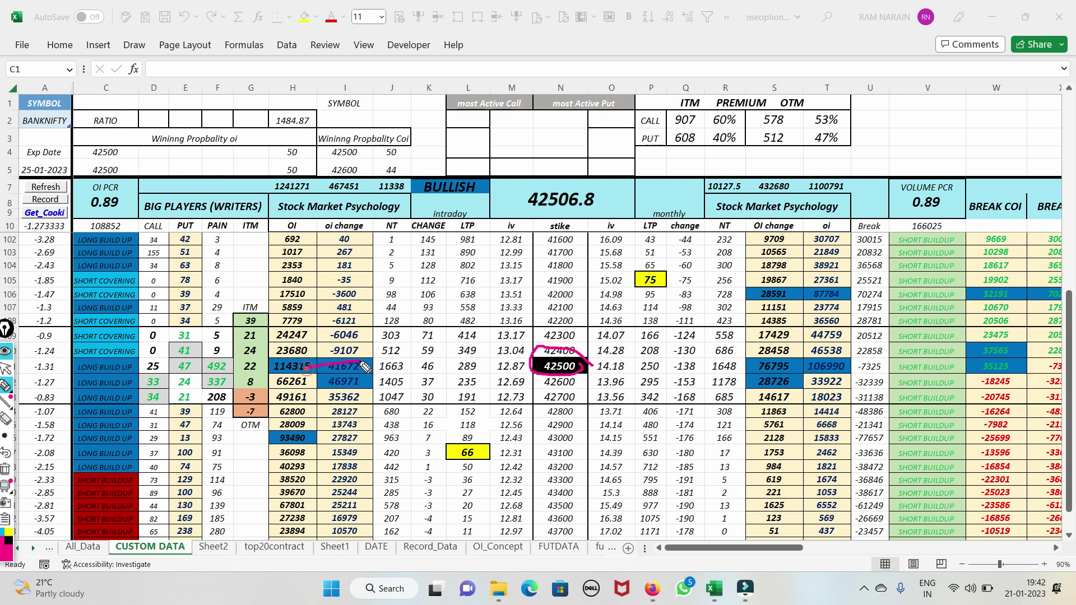
pyautogui.moveTo(316, 378); pyautogui.dragTo(359, 375)
pyautogui.moveTo(757, 355)
pyautogui.mouseDown()
pyautogui.moveTo(760, 391)
pyautogui.moveTo(782, 392)
pyautogui.moveTo(807, 366)
pyautogui.moveTo(737, 357)
pyautogui.mouseUp()
# - Undo recent pen strokes, draw lines across the 42500 and 42600 strikes and circle the call OI value 114315
pyautogui.click(7, 454)
pyautogui.moveTo(510, 371)
pyautogui.mouseDown()
pyautogui.moveTo(611, 362)
pyautogui.moveTo(563, 385)
pyautogui.moveTo(593, 381)
pyautogui.mouseUp()
pyautogui.moveTo(324, 370)
pyautogui.mouseDown()
pyautogui.moveTo(278, 362)
pyautogui.moveTo(296, 376)
pyautogui.moveTo(315, 370)
pyautogui.mouseUp()
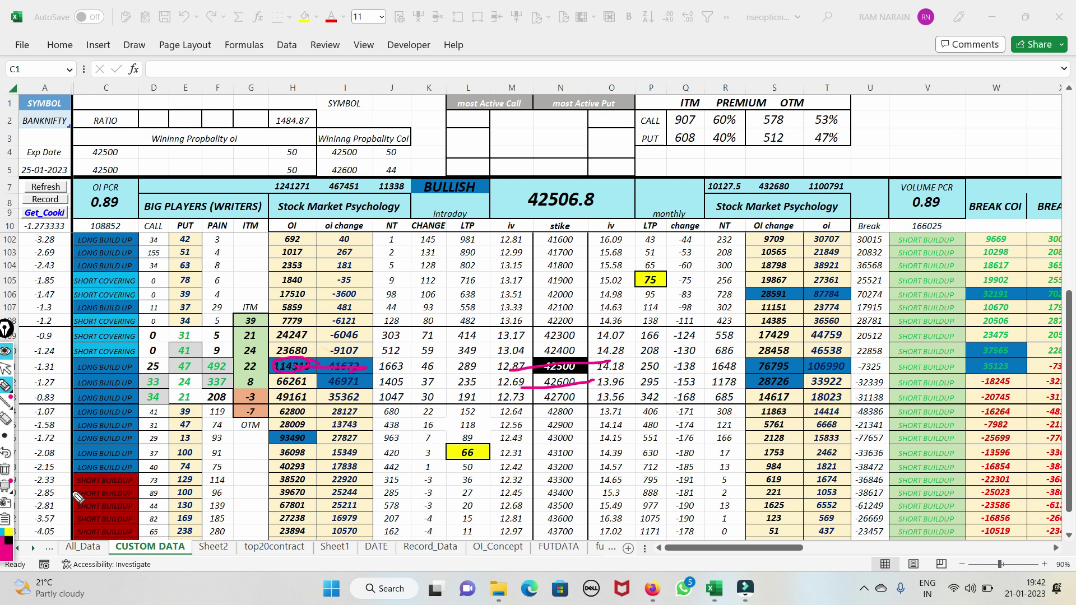
# - Clear the pen marks, draw a curve around the PAIN values 492 and 337, then clear it
pyautogui.click(6, 468)
pyautogui.moveTo(223, 355)
pyautogui.mouseDown()
pyautogui.moveTo(195, 372)
pyautogui.moveTo(205, 390)
pyautogui.moveTo(171, 400)
pyautogui.mouseUp()
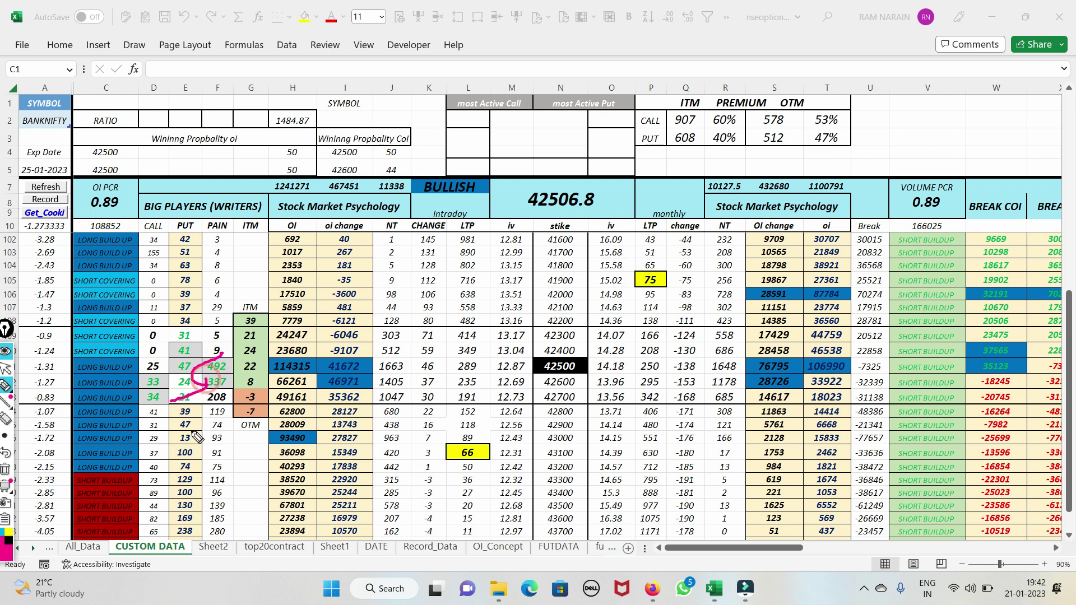
pyautogui.click(7, 473)
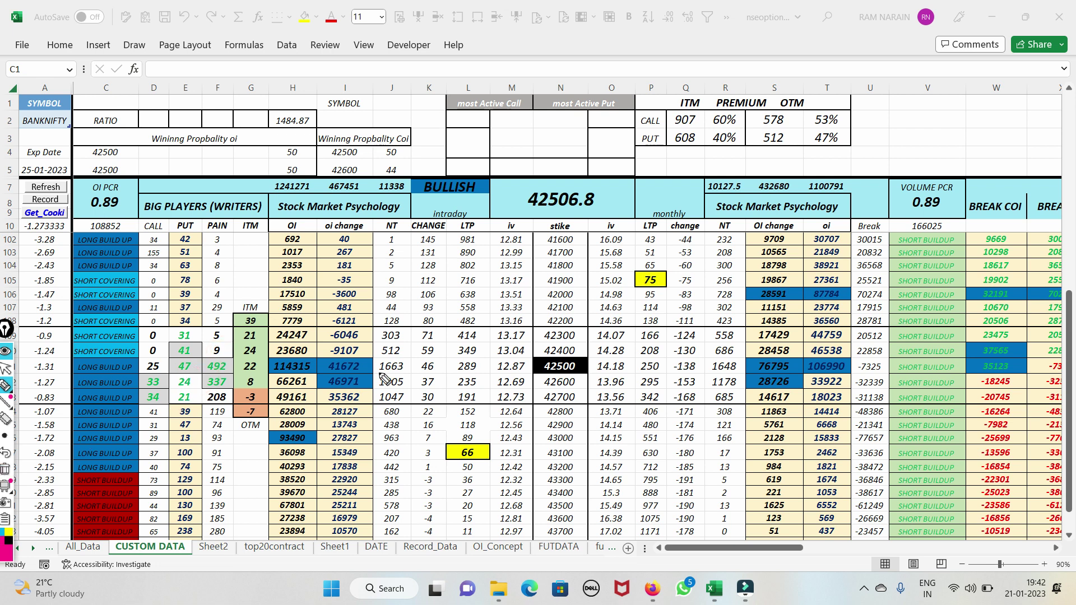
# - Mark the 42500 strike, draw a tick beside the 42506.8 spot price and mark the PAIN values 492 and 337
pyautogui.moveTo(591, 364)
pyautogui.mouseDown()
pyautogui.moveTo(535, 362)
pyautogui.moveTo(573, 374)
pyautogui.moveTo(524, 392)
pyautogui.moveTo(601, 374)
pyautogui.mouseUp()
pyautogui.moveTo(618, 192)
pyautogui.mouseDown()
pyautogui.moveTo(531, 186)
pyautogui.moveTo(523, 216)
pyautogui.moveTo(594, 214)
pyautogui.moveTo(667, 157)
pyautogui.mouseUp()
pyautogui.moveTo(204, 368)
pyautogui.mouseDown()
pyautogui.moveTo(244, 366)
pyautogui.moveTo(238, 384)
pyautogui.mouseUp()
# - Clear the pen marks, draw downward strokes past the PAIN values 492 and 337, then clear them again
pyautogui.click(5, 470)
pyautogui.moveTo(203, 346)
pyautogui.mouseDown()
pyautogui.moveTo(220, 397)
pyautogui.moveTo(198, 409)
pyautogui.mouseUp()
pyautogui.moveTo(217, 364)
pyautogui.mouseDown()
pyautogui.moveTo(187, 371)
pyautogui.moveTo(209, 384)
pyautogui.moveTo(194, 401)
pyautogui.mouseUp()
pyautogui.click(5, 471)
pyautogui.click(5, 469)
# - Circle the 42600 and 42700 strikes, mark the CALL values 33 and 34 and underline the PUT values 34 and 41
pyautogui.moveTo(583, 394)
pyautogui.mouseDown()
pyautogui.moveTo(567, 408)
pyautogui.moveTo(558, 401)
pyautogui.moveTo(589, 383)
pyautogui.mouseUp()
pyautogui.moveTo(124, 384); pyautogui.dragTo(172, 391)
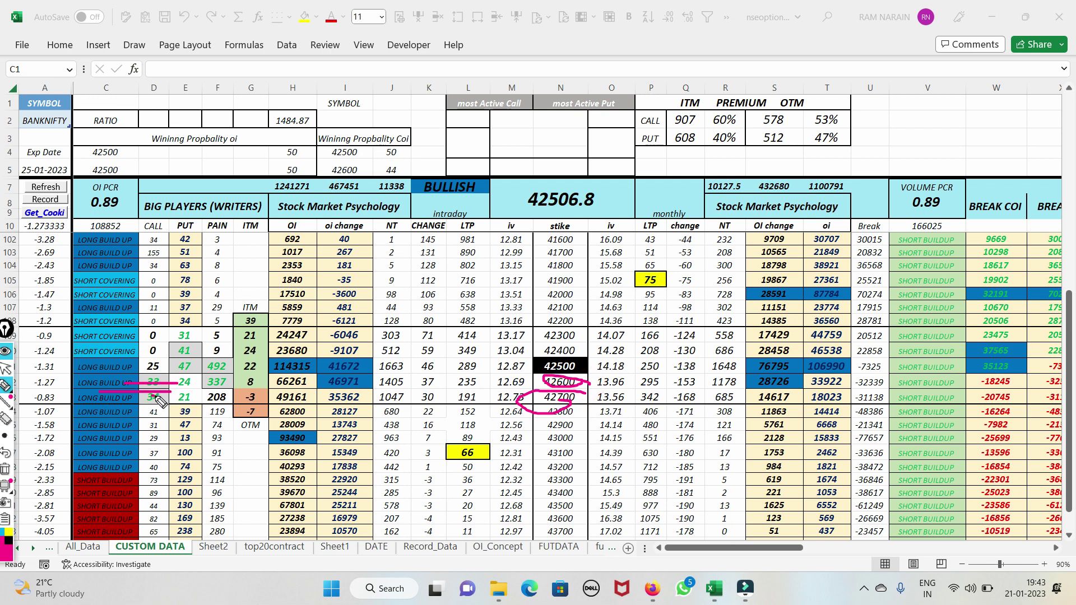
pyautogui.moveTo(165, 327)
pyautogui.mouseDown()
pyautogui.moveTo(240, 321)
pyautogui.moveTo(221, 338)
pyautogui.mouseUp()
pyautogui.moveTo(169, 351)
pyautogui.mouseDown()
pyautogui.moveTo(358, 357)
pyautogui.moveTo(232, 367)
pyautogui.mouseUp()
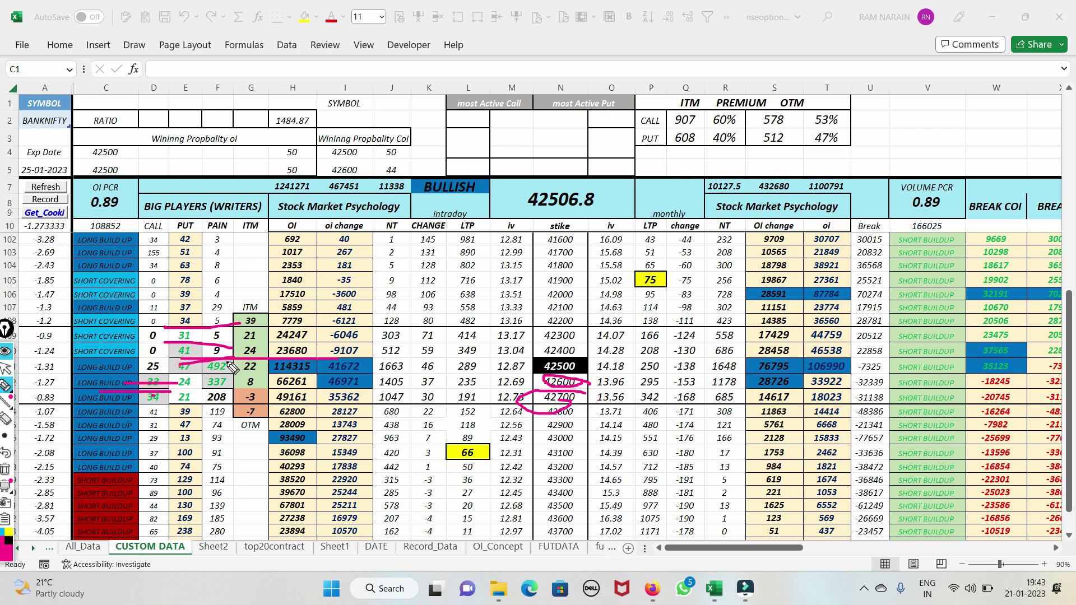
# - Clear the pen marks, mark the strikes from 42500 downward, then clear the marks again
pyautogui.click(7, 469)
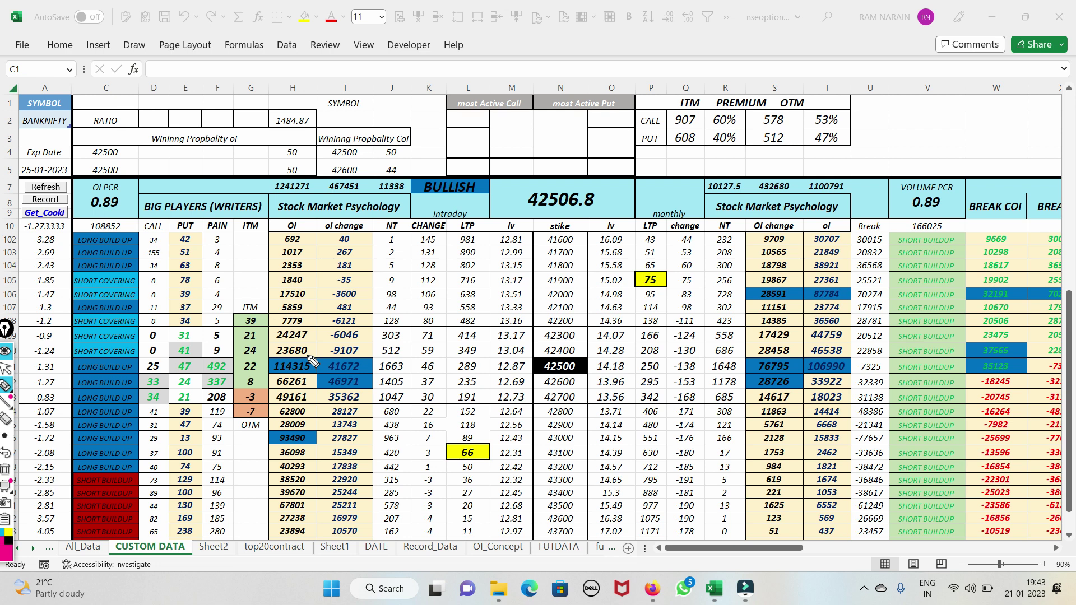
pyautogui.moveTo(552, 364); pyautogui.dragTo(608, 349)
pyautogui.moveTo(526, 431); pyautogui.dragTo(628, 385)
pyautogui.click(4, 470)
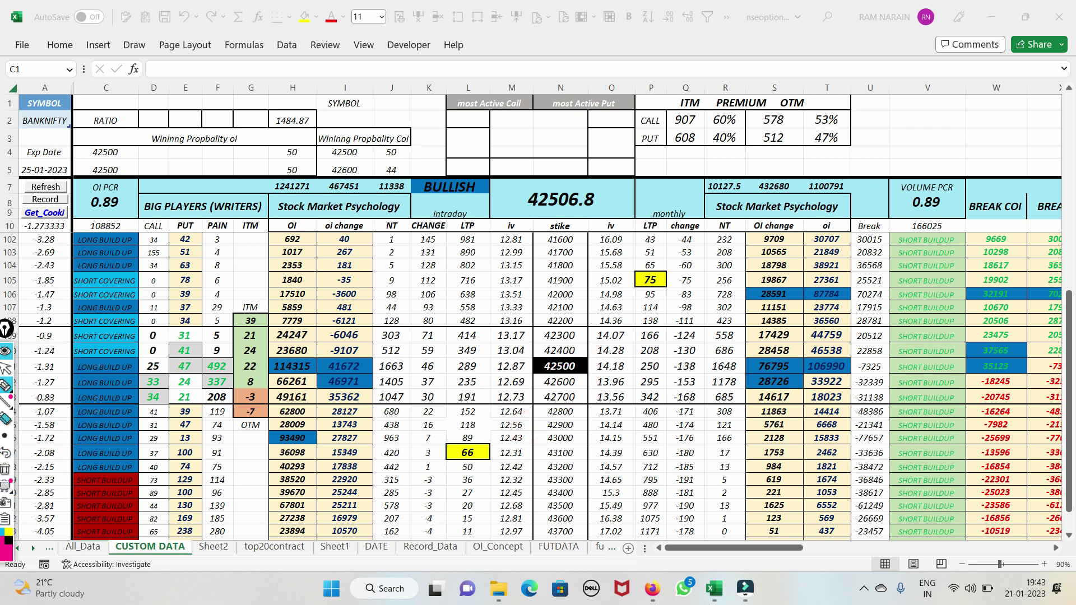
# - Switch to Firefox, open the Stock Market Psychology channel on Telegram and bring up yesterday's messages
pyautogui.click(652, 589)
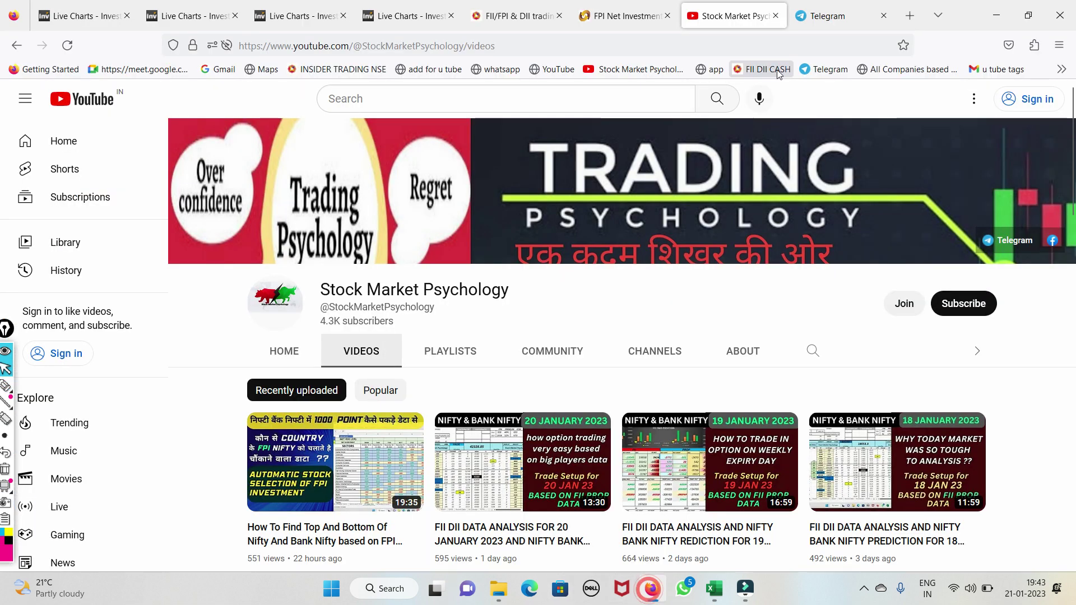
pyautogui.click(829, 16)
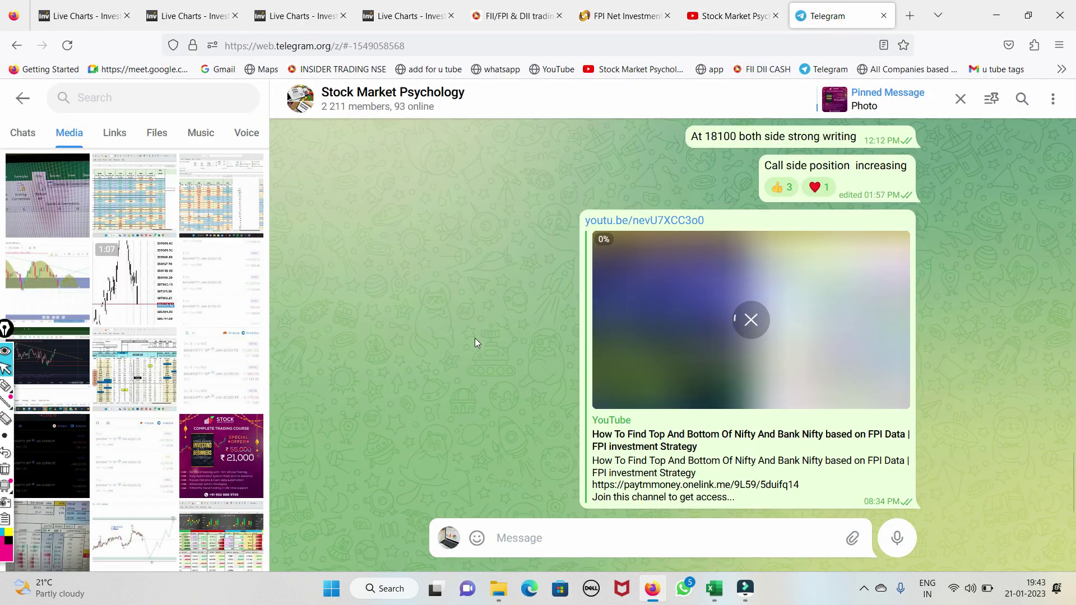
pyautogui.scroll(5, 475, 338)
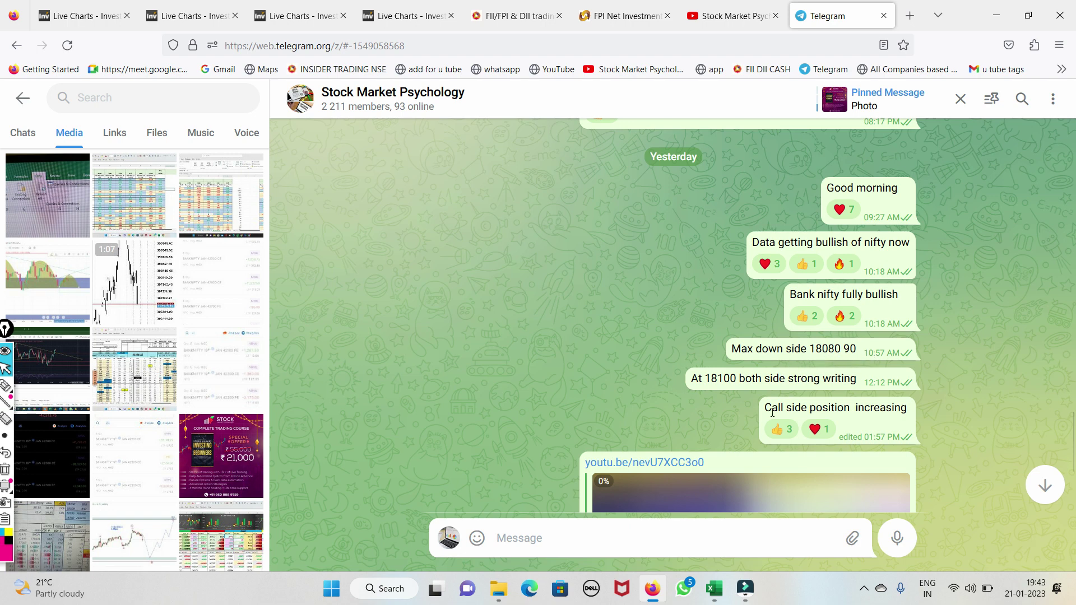
# - Review yesterday's channel messages down to the FPI data video link, and return to the 20 January analysis post
pyautogui.scroll(-2, 772, 413)
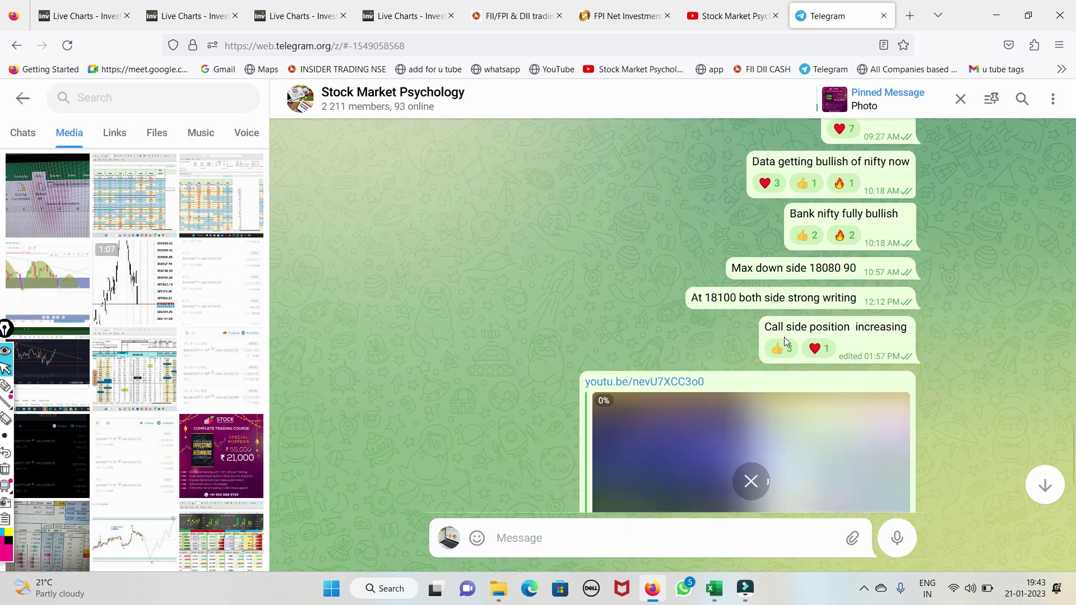
pyautogui.scroll(-2, 812, 302)
pyautogui.scroll(-1, 814, 327)
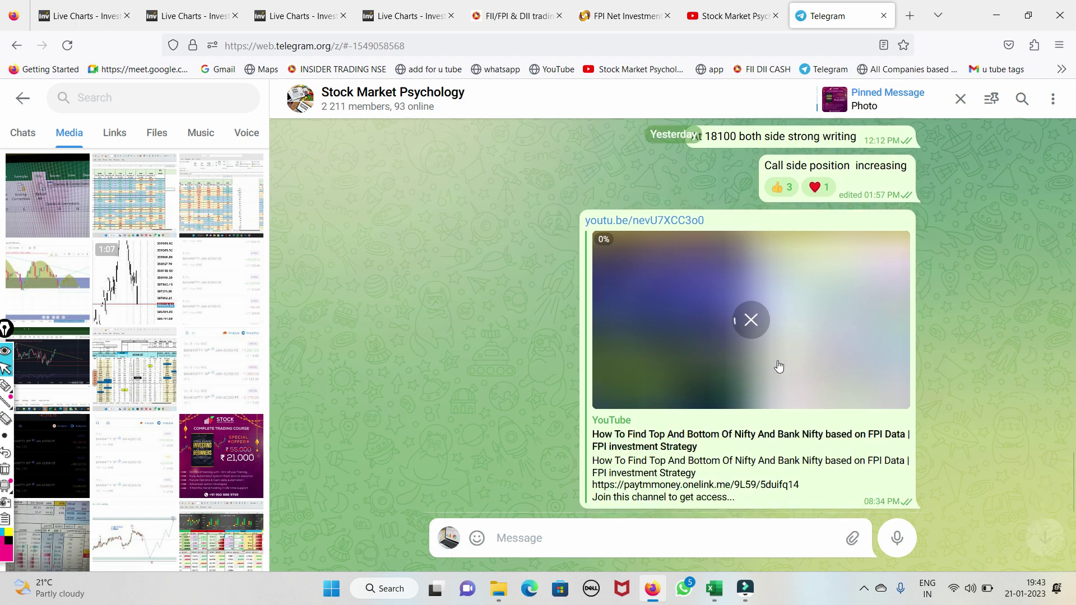
pyautogui.scroll(7, 727, 329)
pyautogui.scroll(3, 728, 329)
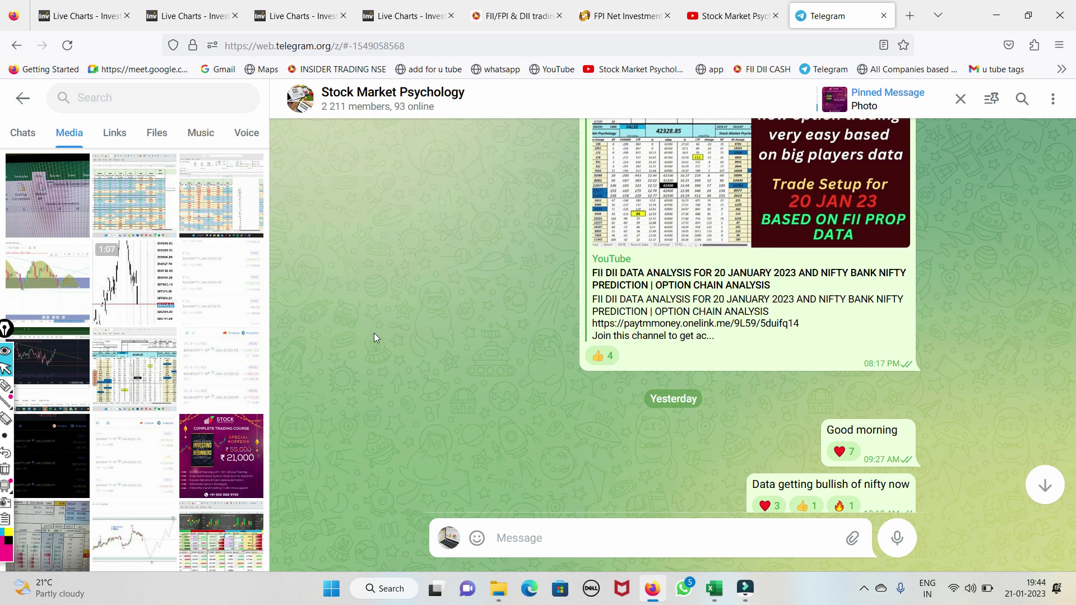
# - Open the Complete Trading Course poster from the shared media, handwrite notes beside it with the pen and circle the contact number
pyautogui.click(219, 457)
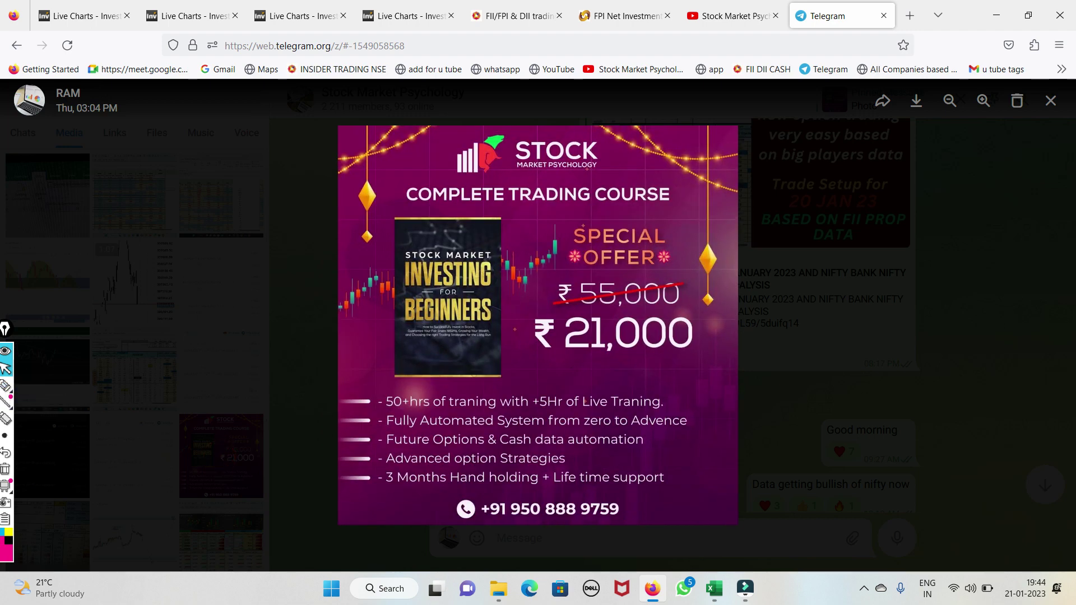
pyautogui.click(5, 386)
pyautogui.moveTo(195, 274); pyautogui.dragTo(186, 289)
pyautogui.moveTo(228, 267); pyautogui.dragTo(238, 321)
pyautogui.moveTo(229, 268); pyautogui.dragTo(266, 261)
pyautogui.moveTo(185, 442)
pyautogui.mouseDown()
pyautogui.moveTo(179, 391)
pyautogui.moveTo(337, 447)
pyautogui.mouseUp()
pyautogui.moveTo(661, 498)
pyautogui.mouseDown()
pyautogui.moveTo(505, 521)
pyautogui.moveTo(638, 507)
pyautogui.mouseUp()
# - Draw several pen underlines and slanted strokes beneath the ₹ 21,000 offer price on the course poster
pyautogui.moveTo(495, 374); pyautogui.dragTo(863, 354)
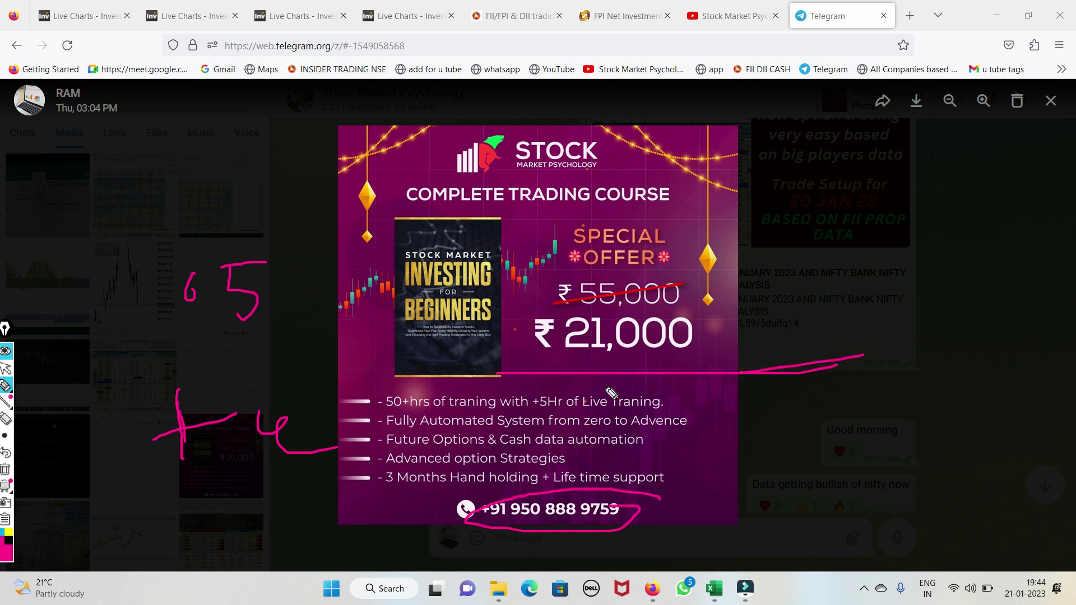
pyautogui.moveTo(776, 359)
pyautogui.mouseDown()
pyautogui.moveTo(558, 360)
pyautogui.moveTo(739, 332)
pyautogui.mouseUp()
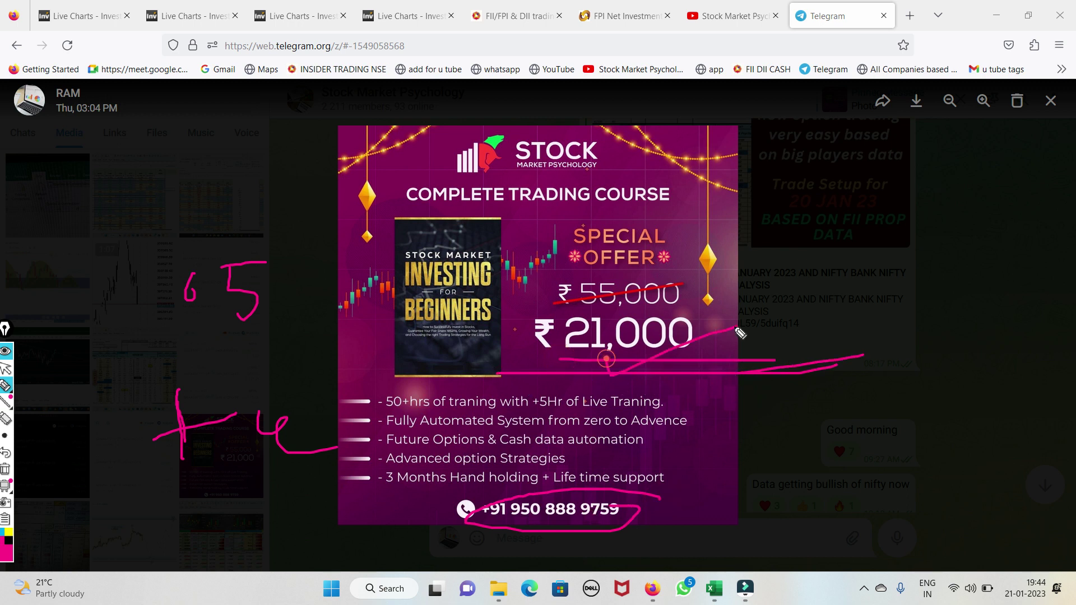
pyautogui.moveTo(557, 368); pyautogui.dragTo(751, 374)
pyautogui.moveTo(725, 369); pyautogui.dragTo(778, 358)
pyautogui.moveTo(606, 371); pyautogui.dragTo(707, 330)
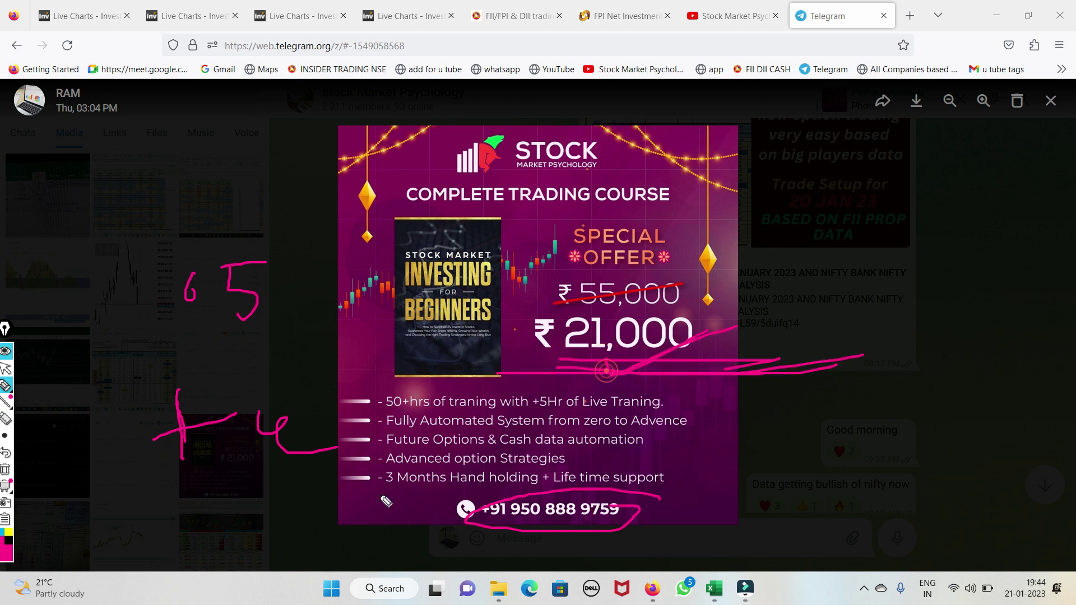
# - Clear the pen marks, write and encircle 30% beside the poster, and draw strokes across the training hours and the ₹ 21,000 price
pyautogui.click(5, 469)
pyautogui.moveTo(707, 348)
pyautogui.mouseDown()
pyautogui.moveTo(726, 395)
pyautogui.moveTo(705, 440)
pyautogui.mouseUp()
pyautogui.moveTo(798, 367); pyautogui.dragTo(767, 363)
pyautogui.moveTo(891, 337); pyautogui.dragTo(852, 467)
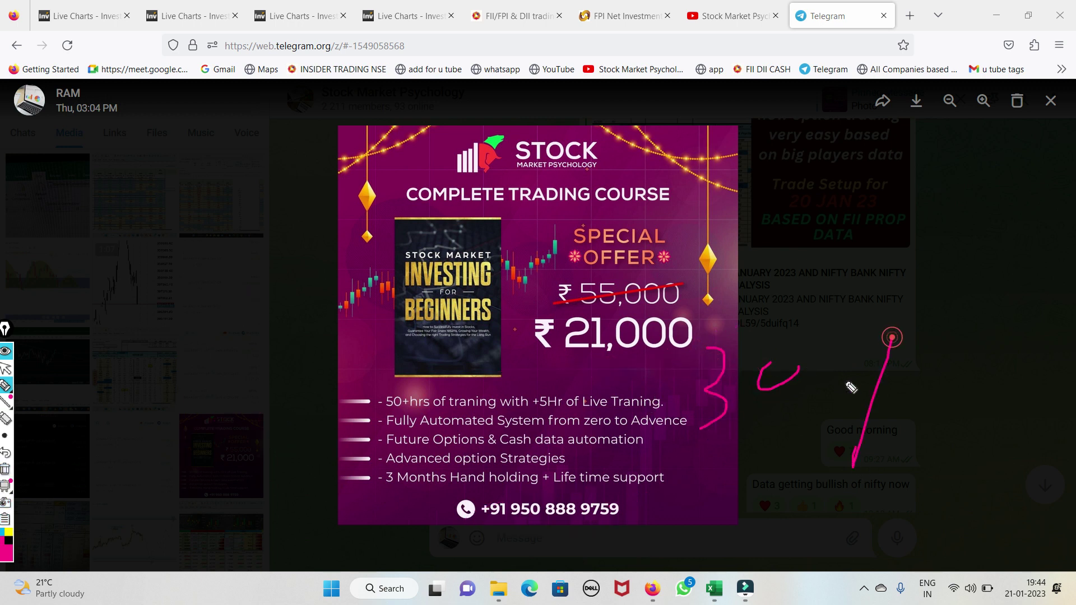
pyautogui.moveTo(1001, 316); pyautogui.dragTo(924, 462)
pyautogui.moveTo(412, 424); pyautogui.dragTo(599, 388)
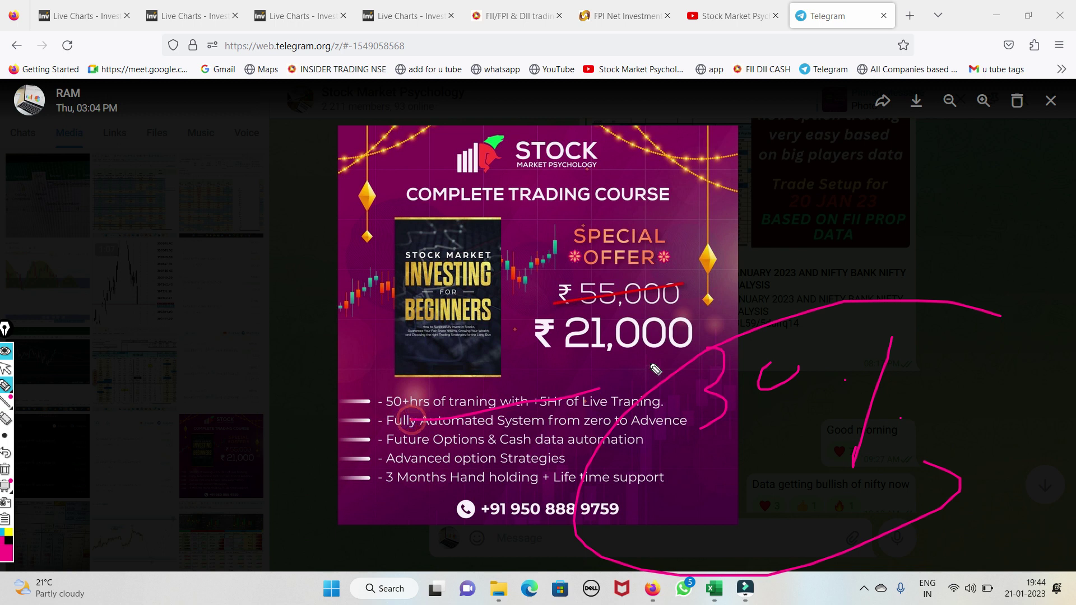
pyautogui.moveTo(615, 349); pyautogui.dragTo(790, 276)
# - Close the Epic Pen annotation tool
pyautogui.moveTo(10, 493)
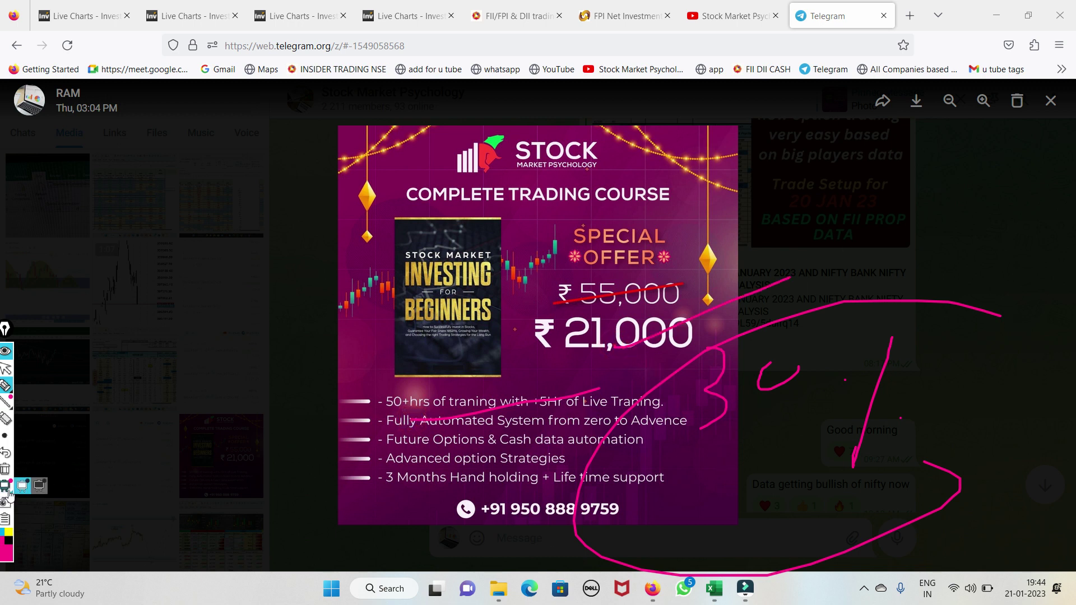
pyautogui.click(5, 523)
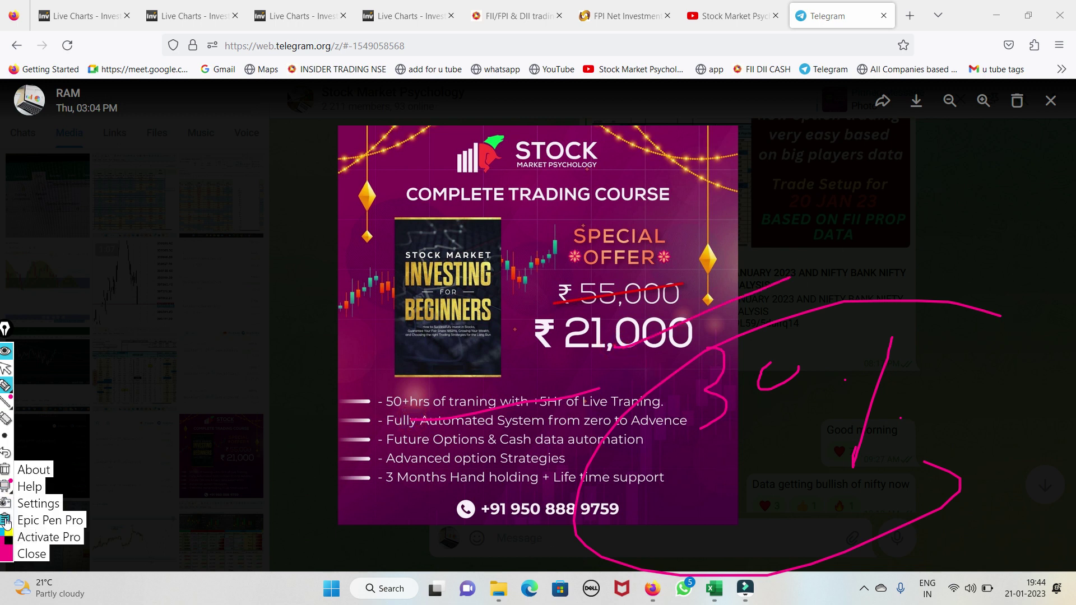
pyautogui.click(35, 550)
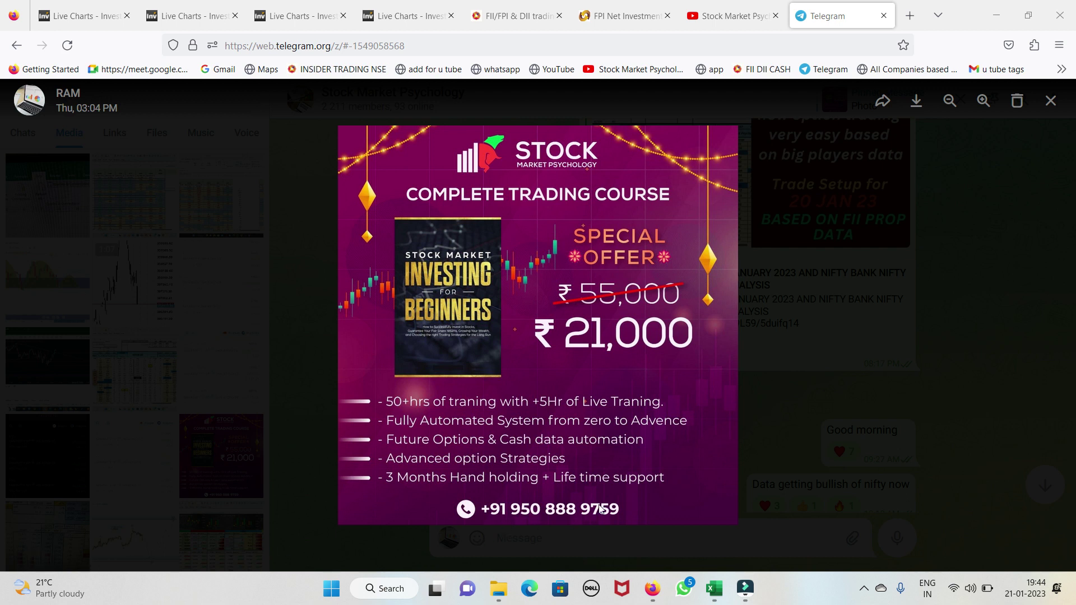
# - Close the course poster and bring up the channel's pinned message about Prime group benefits and fees
pyautogui.click(103, 365)
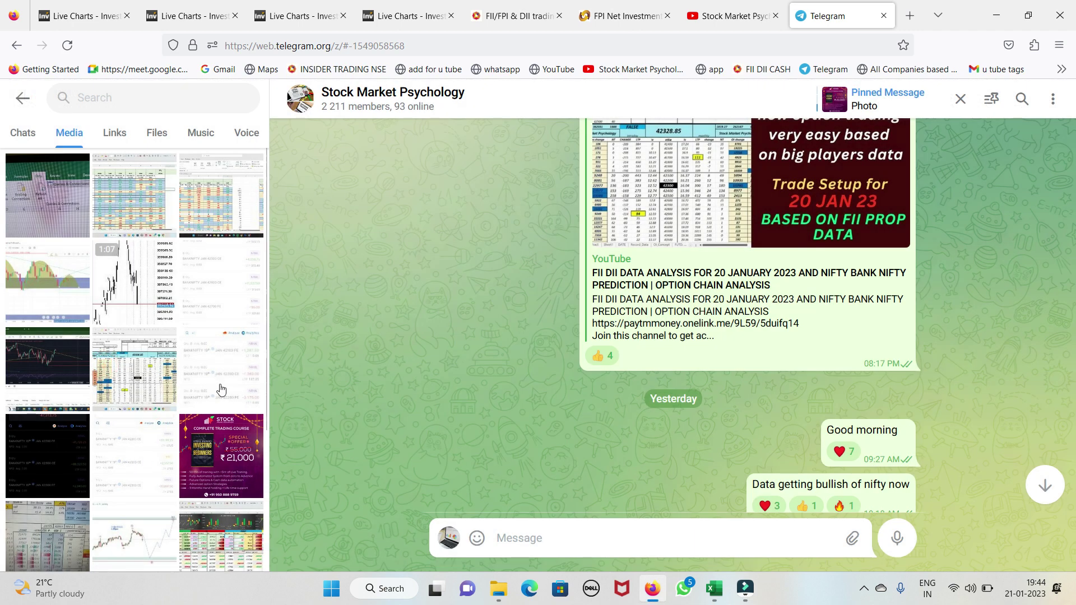
pyautogui.click(592, 404)
pyautogui.click(882, 98)
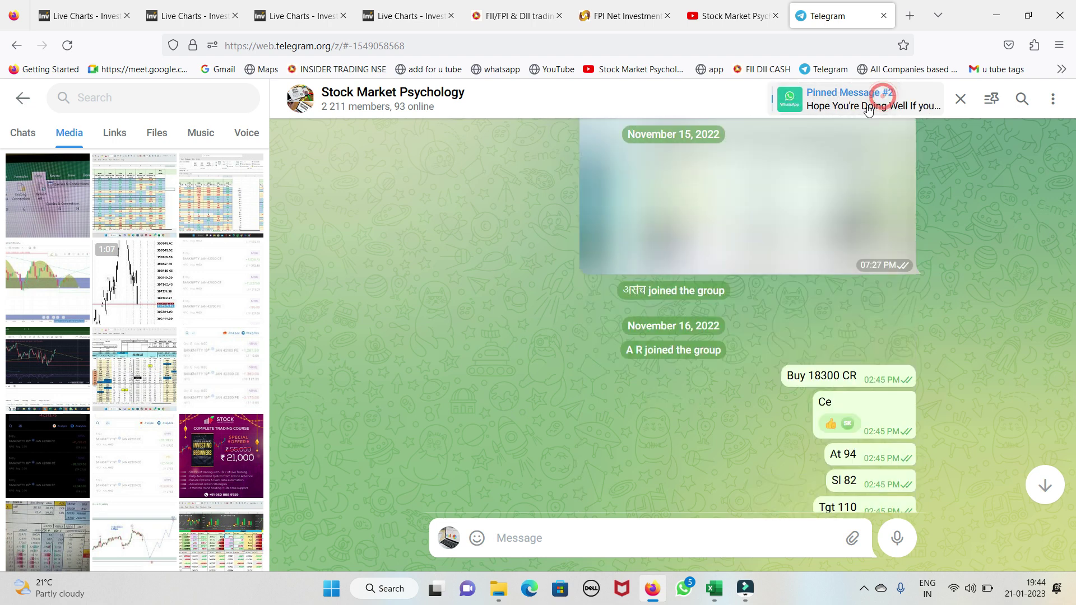
pyautogui.click(867, 105)
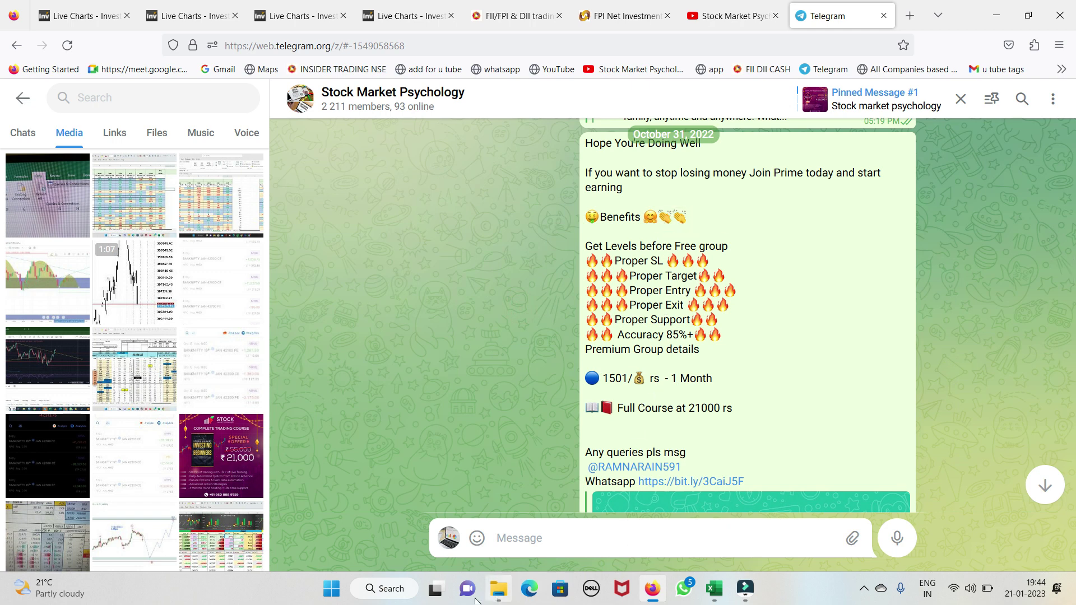
# - Relaunch Epic Pen and clear the old pen marks from the screen
pyautogui.click(376, 591)
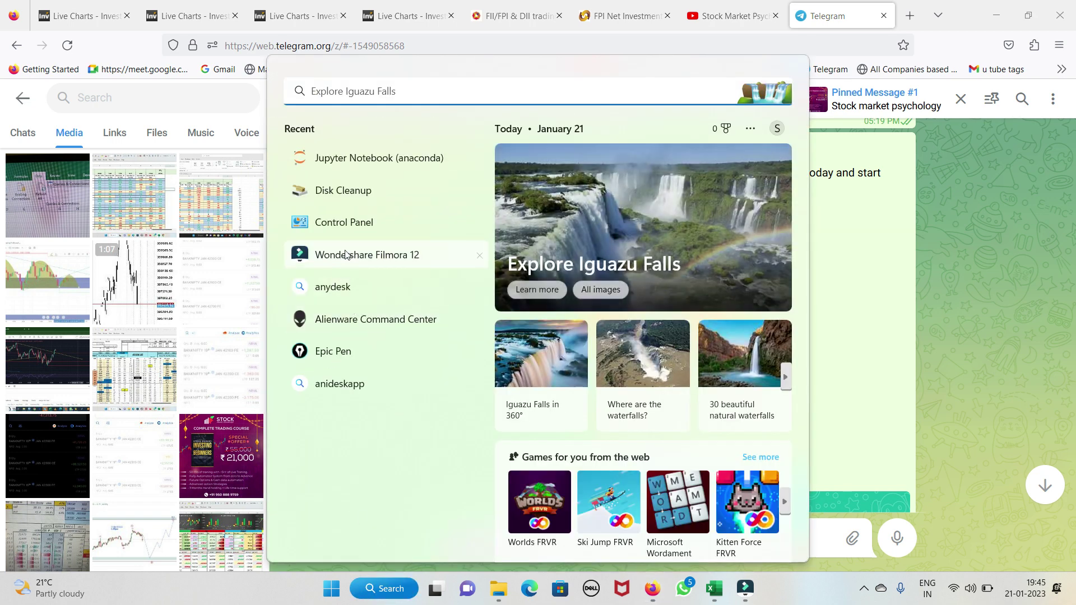
pyautogui.click(328, 353)
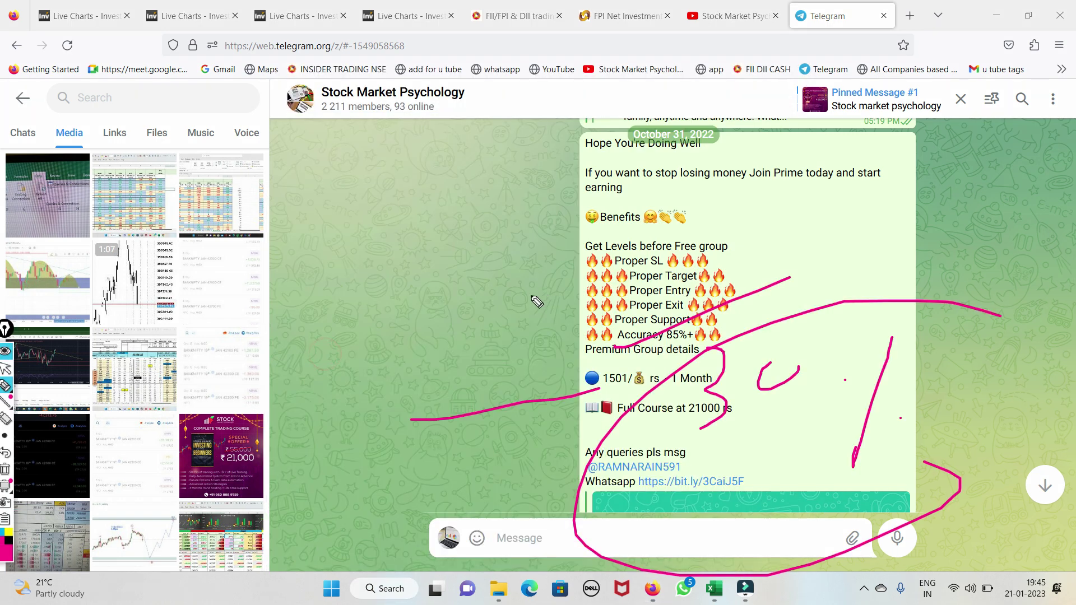
pyautogui.click(5, 474)
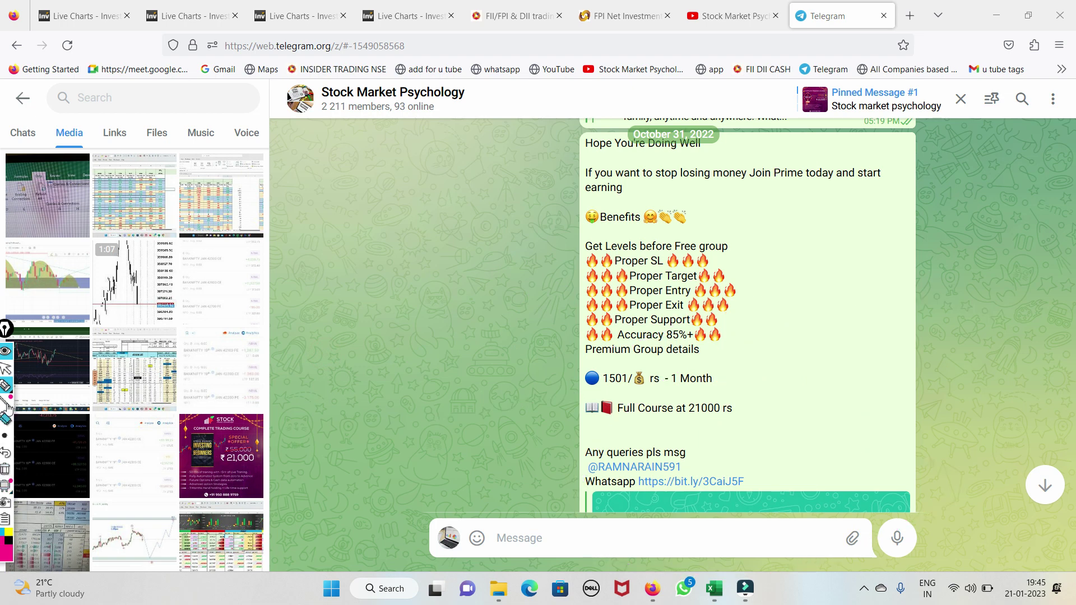